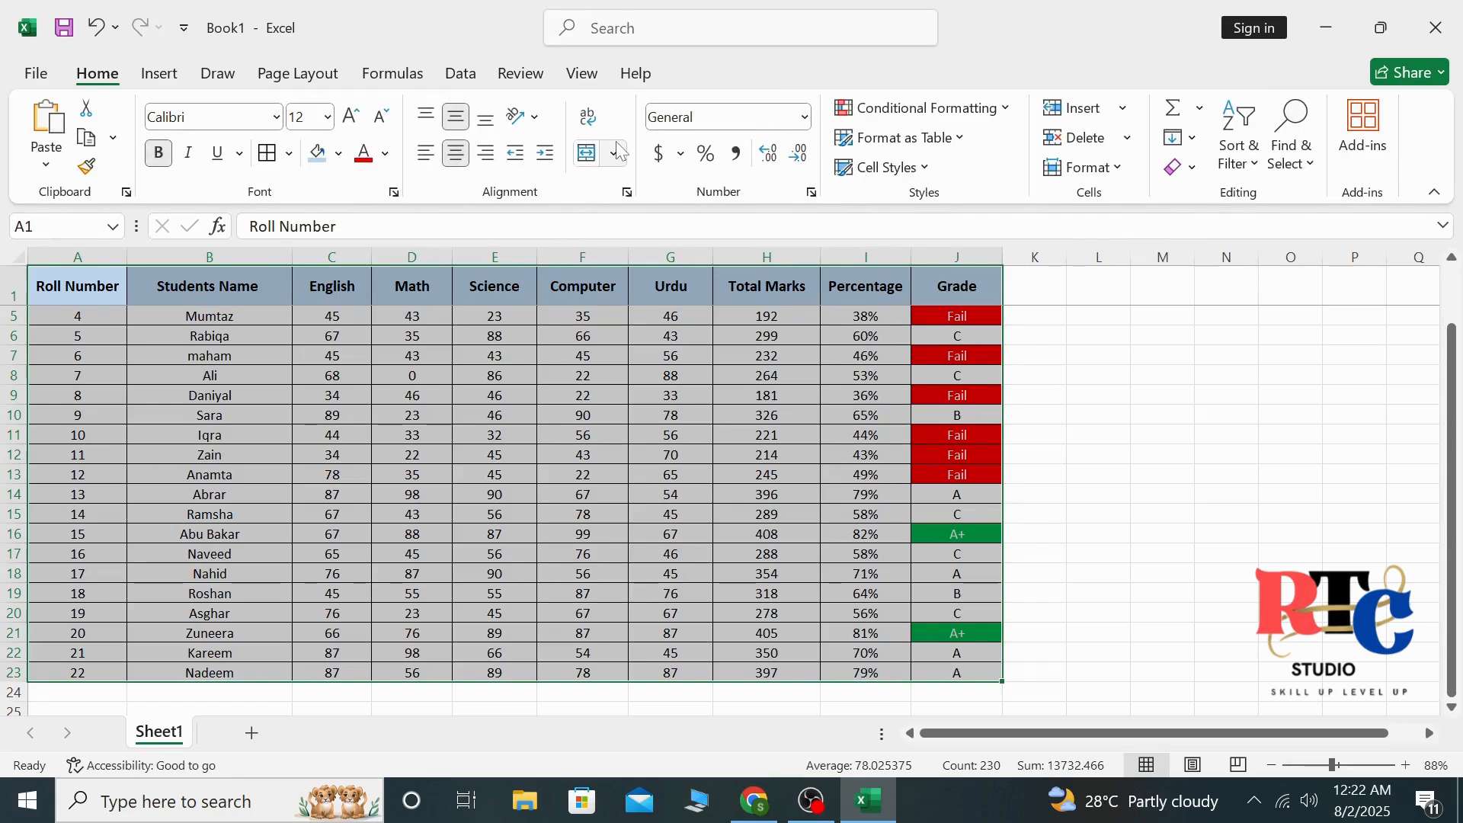
left_click(1315, 455)
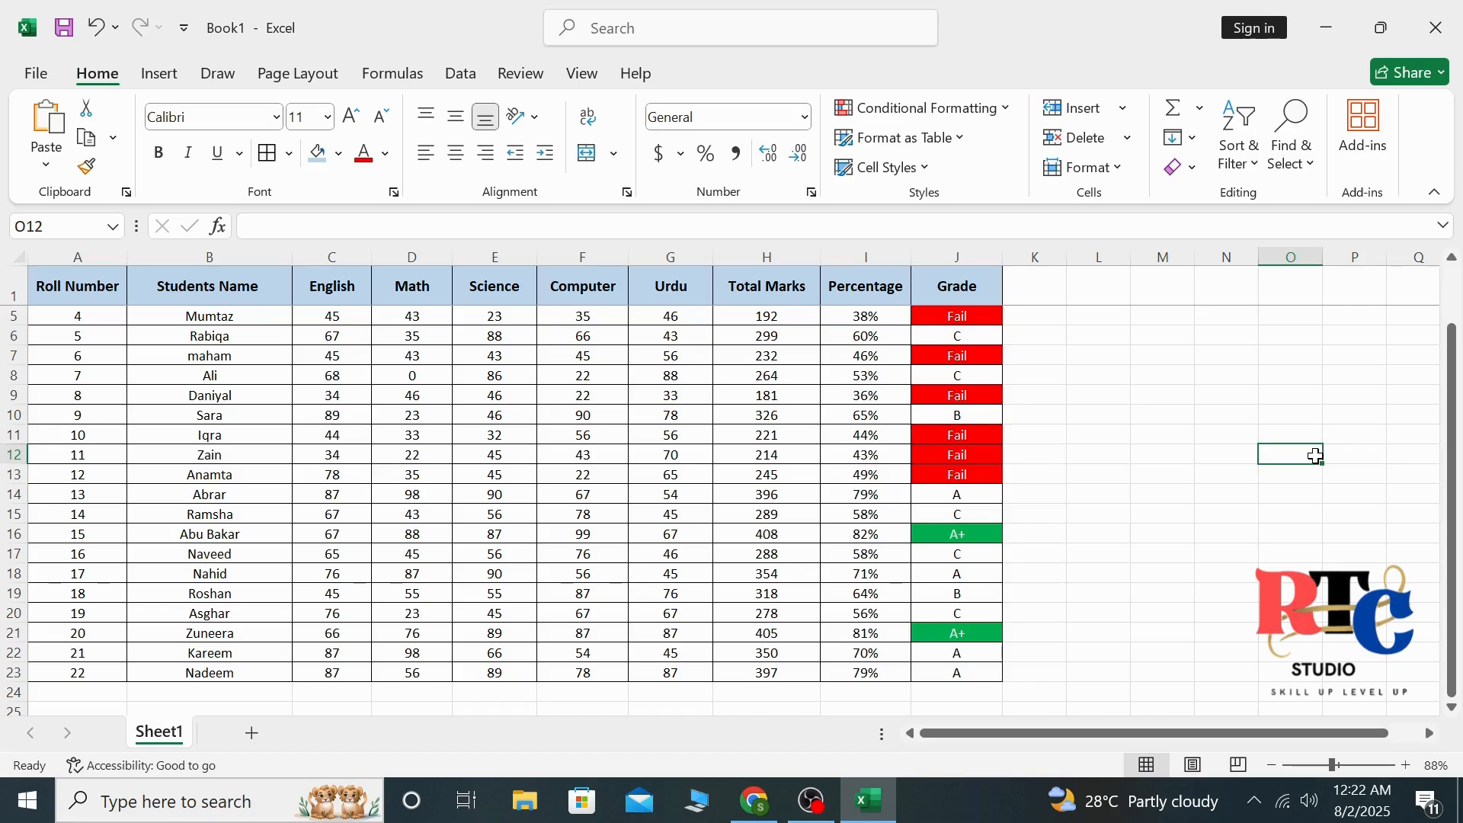
left_click_drag(1454, 460, 1316, 456)
left_click_drag(1458, 460, 1452, 400)
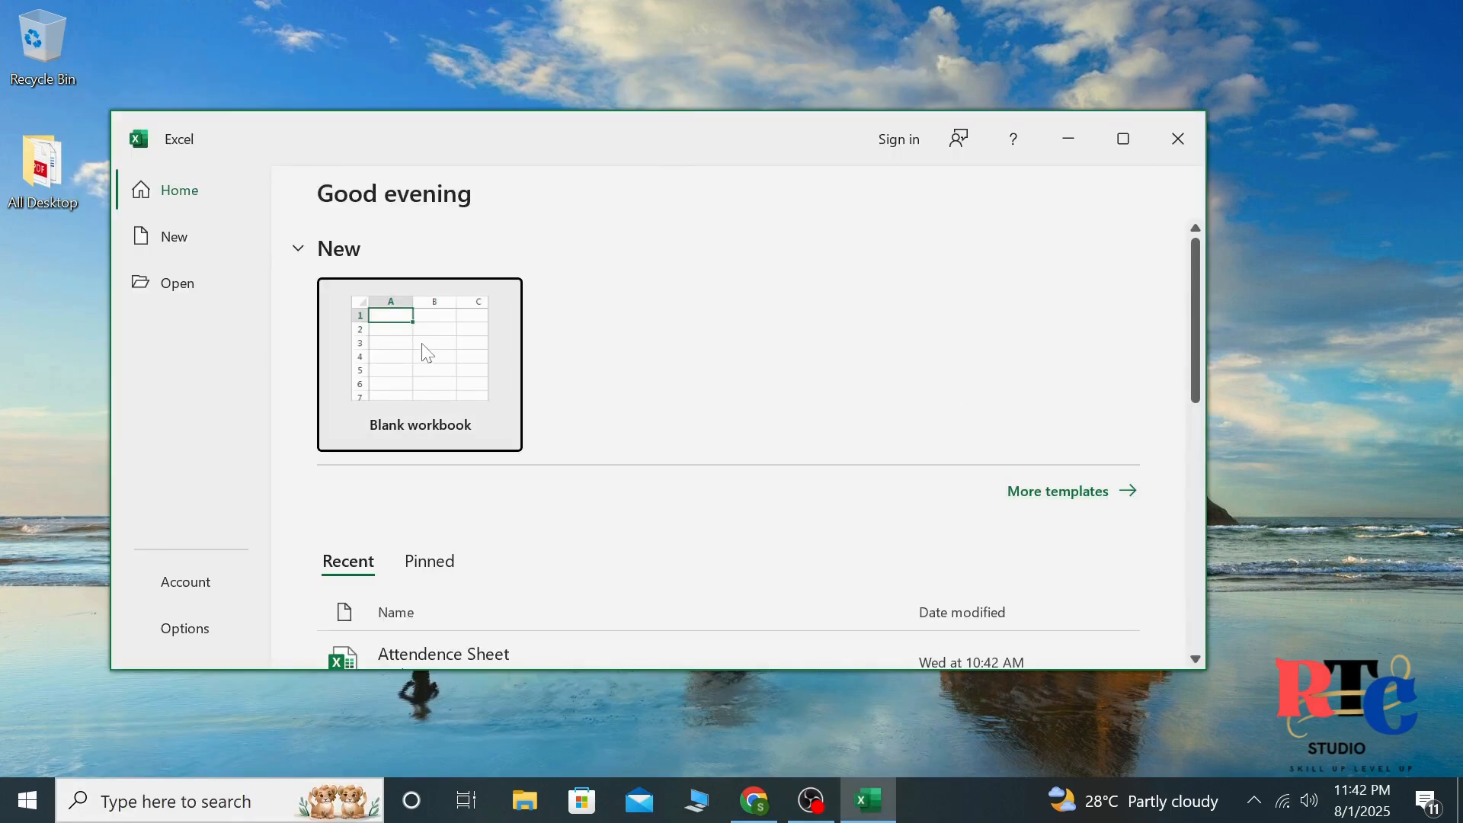
Create a blank workbook in a maximized window and enter the heading "Roll Number" in cell A1
left_click(1123, 137)
left_click(323, 284)
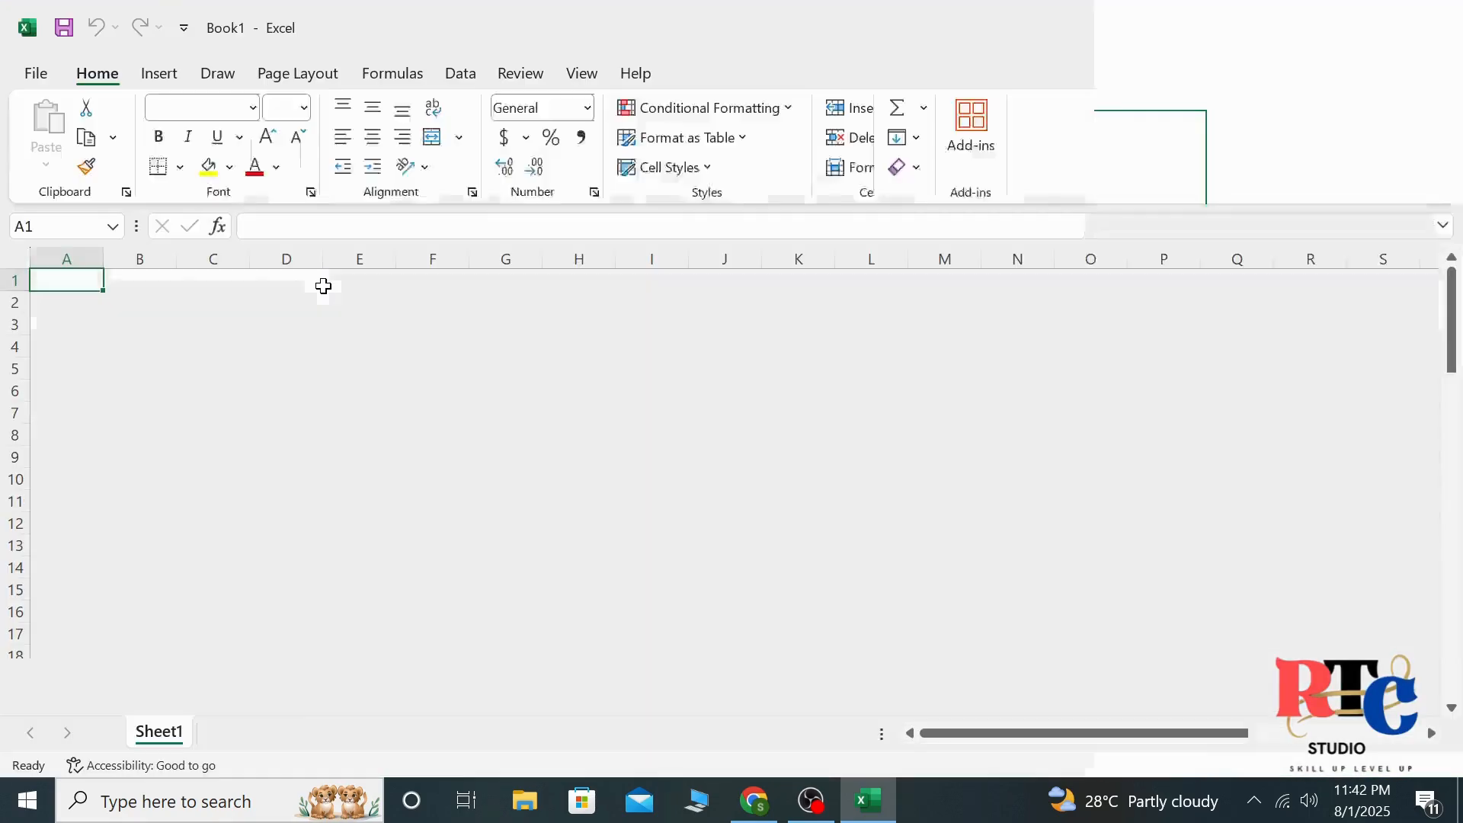
type("Rlloll Number")
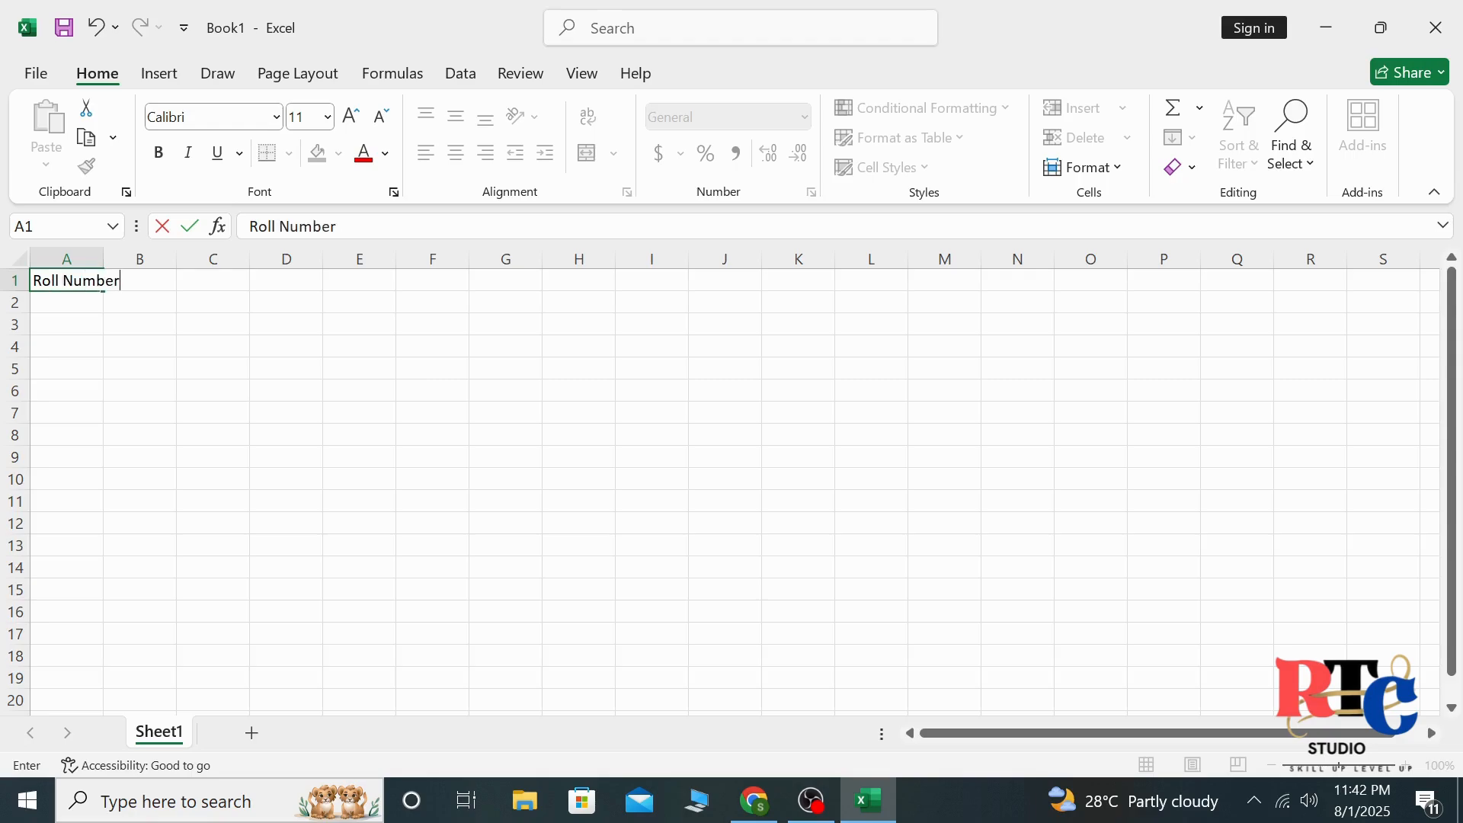
Enter the heading "Students Name" in B1 and widen columns A and B to fit their headings
left_click(86, 254)
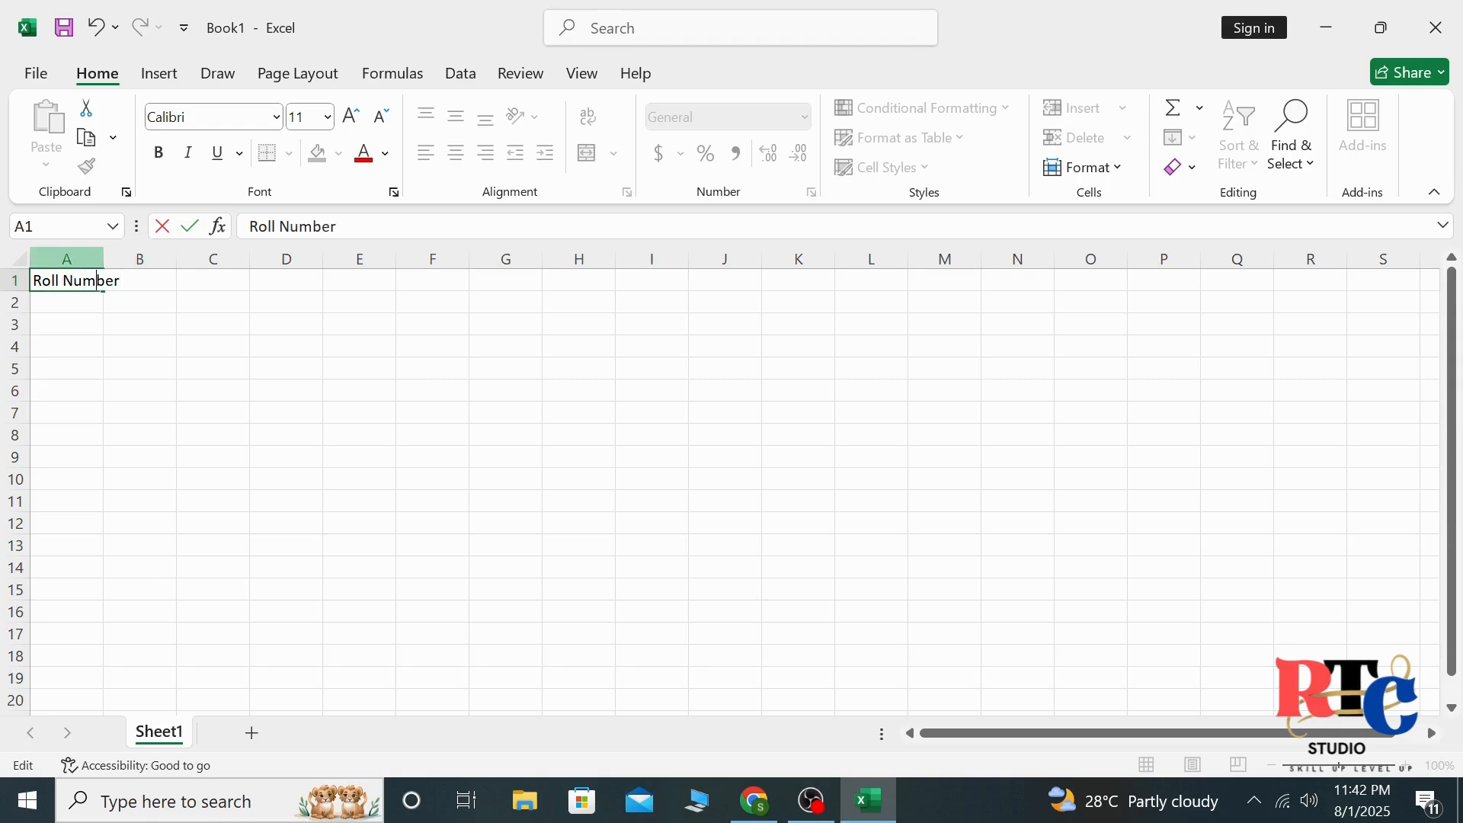
left_click_drag(103, 254, 152, 254)
left_click(190, 281)
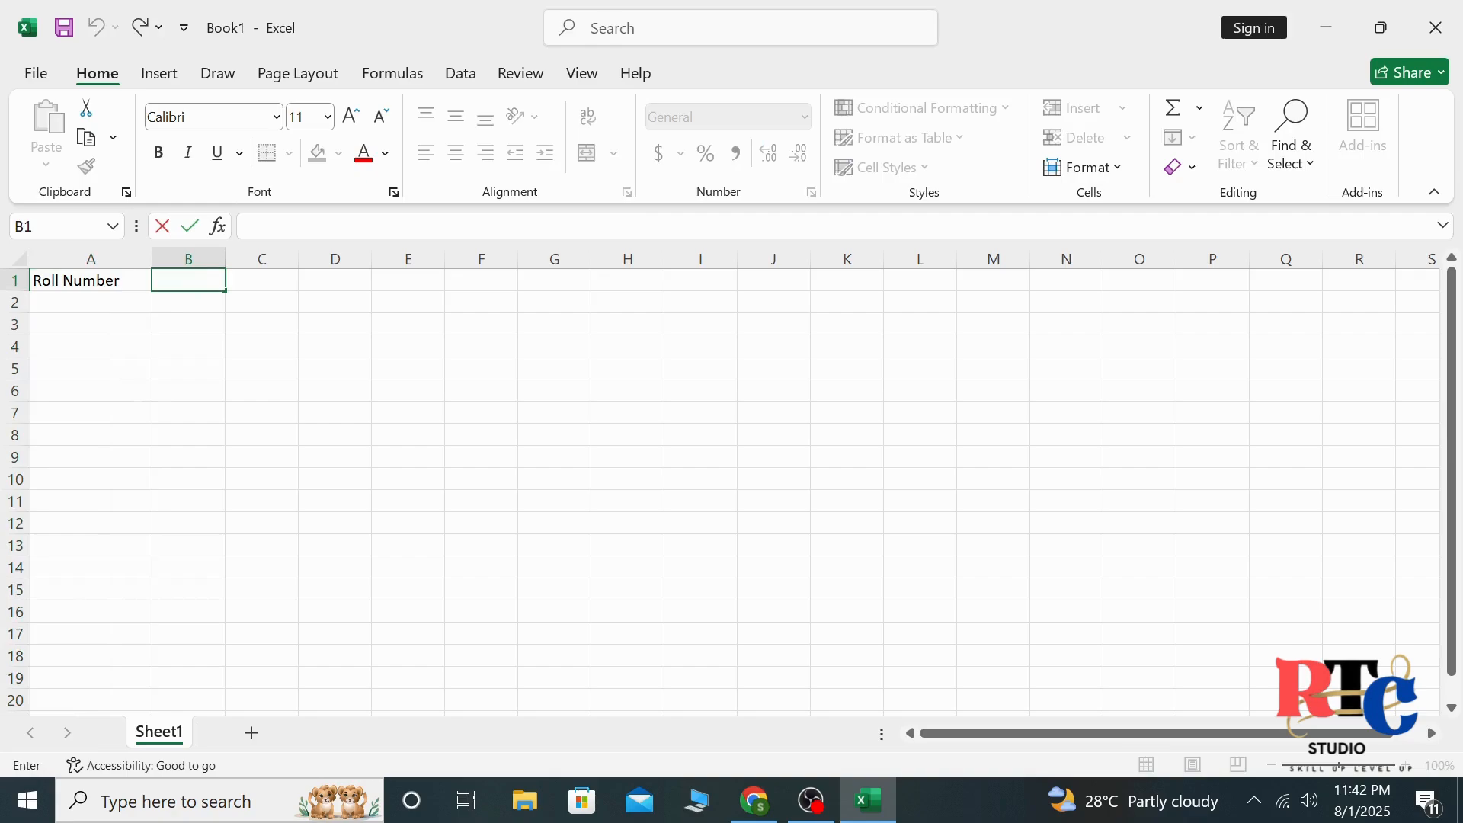
type("Students Name")
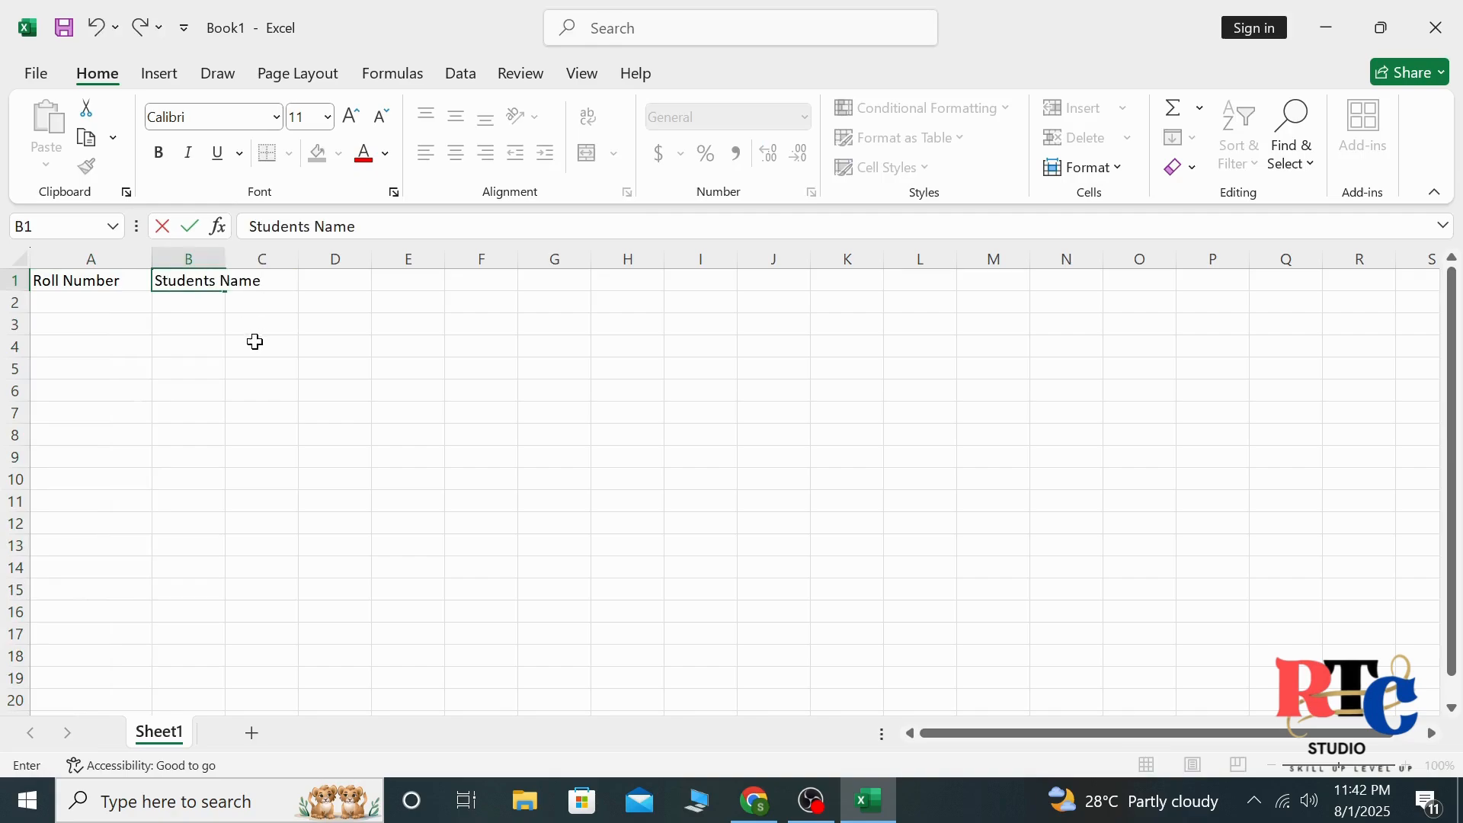
left_click(255, 342)
left_click(213, 259)
left_click_drag(225, 259, 319, 258)
Enter the subject headings English, Math, Science, Computer and Urdu in cells C1 through G1
left_click(355, 280)
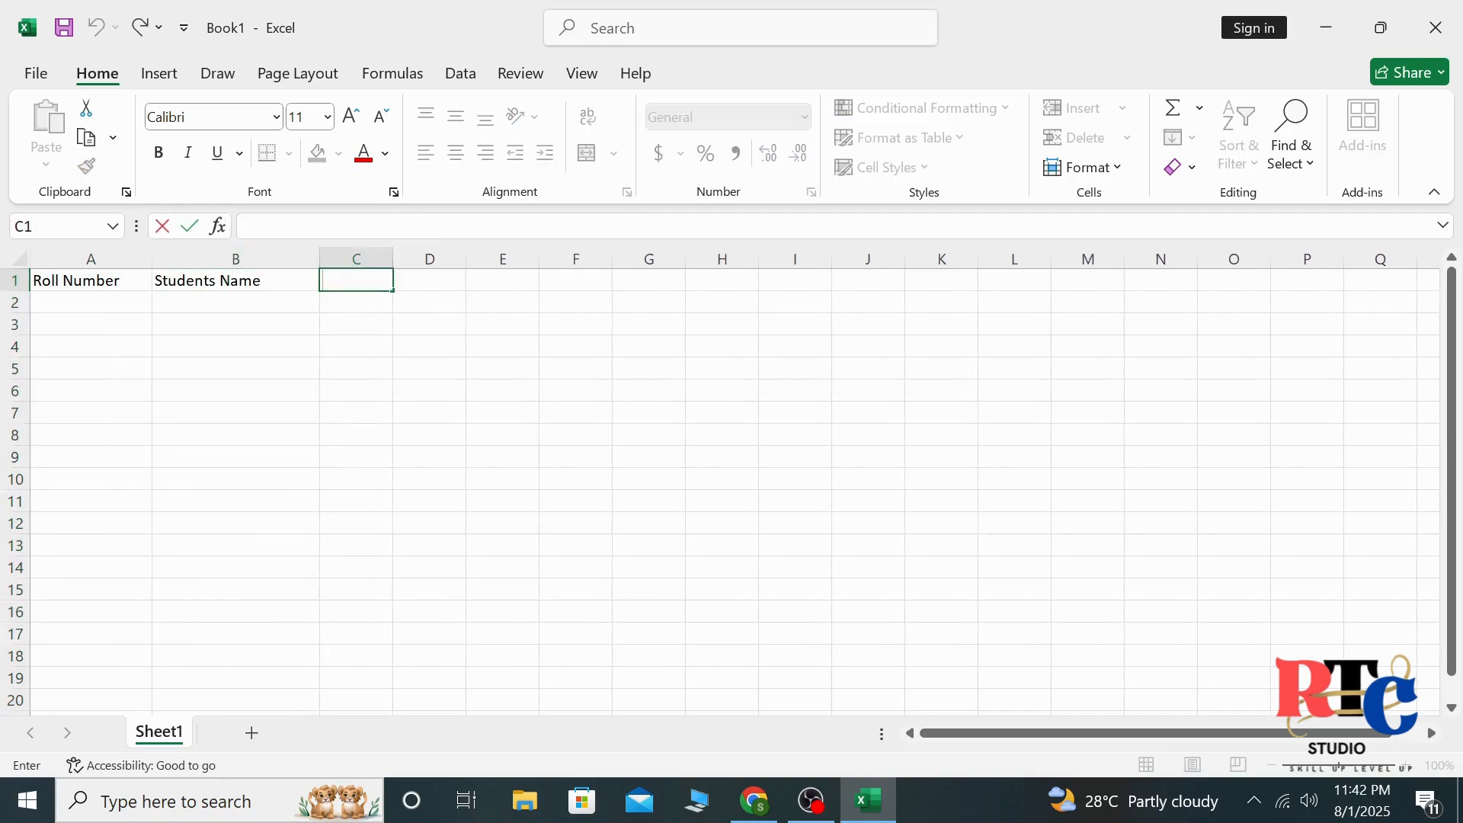
type("English")
left_click(427, 280)
type("Math")
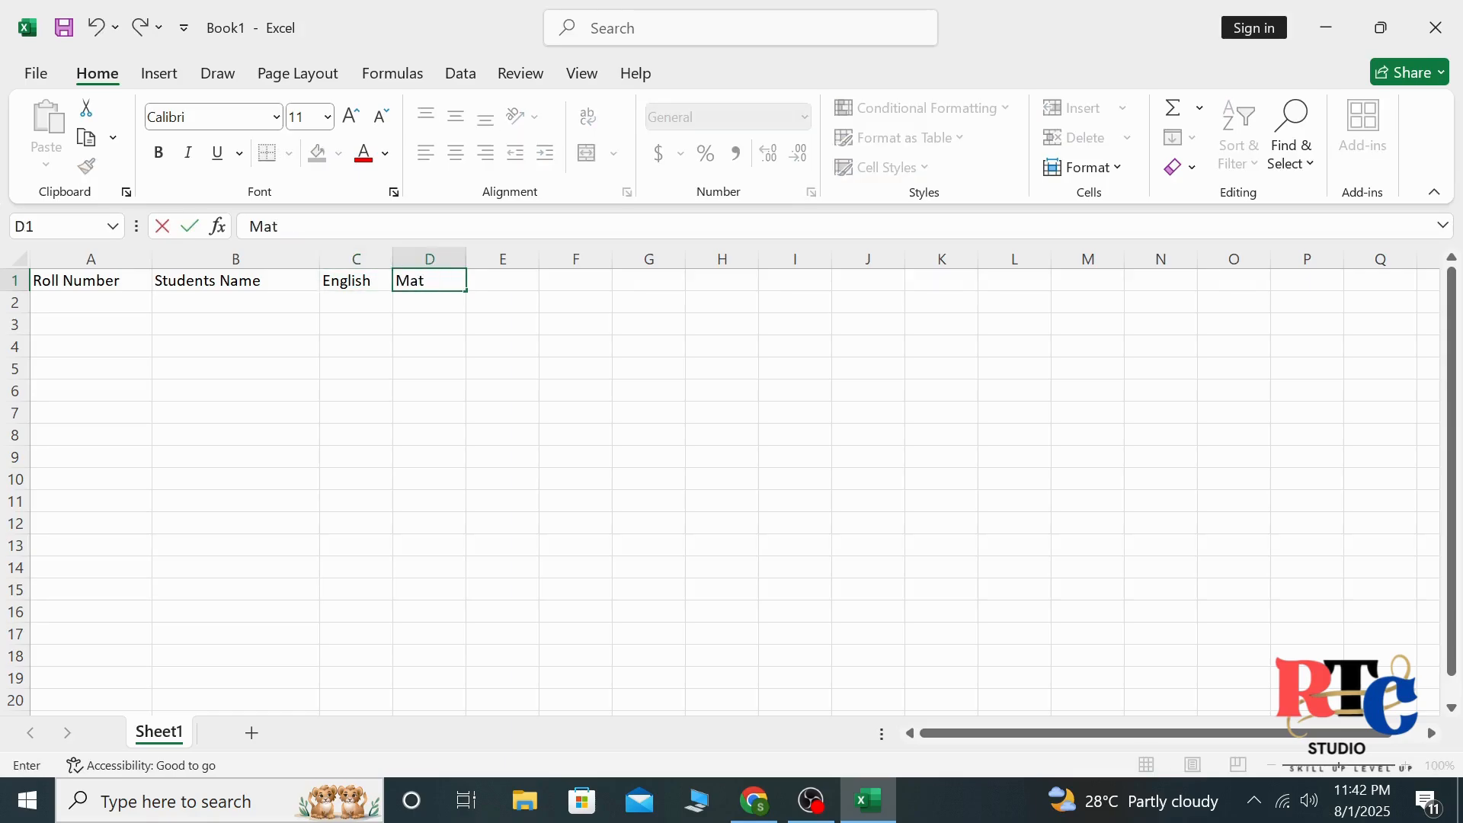
key("Tab")
type("Scien")
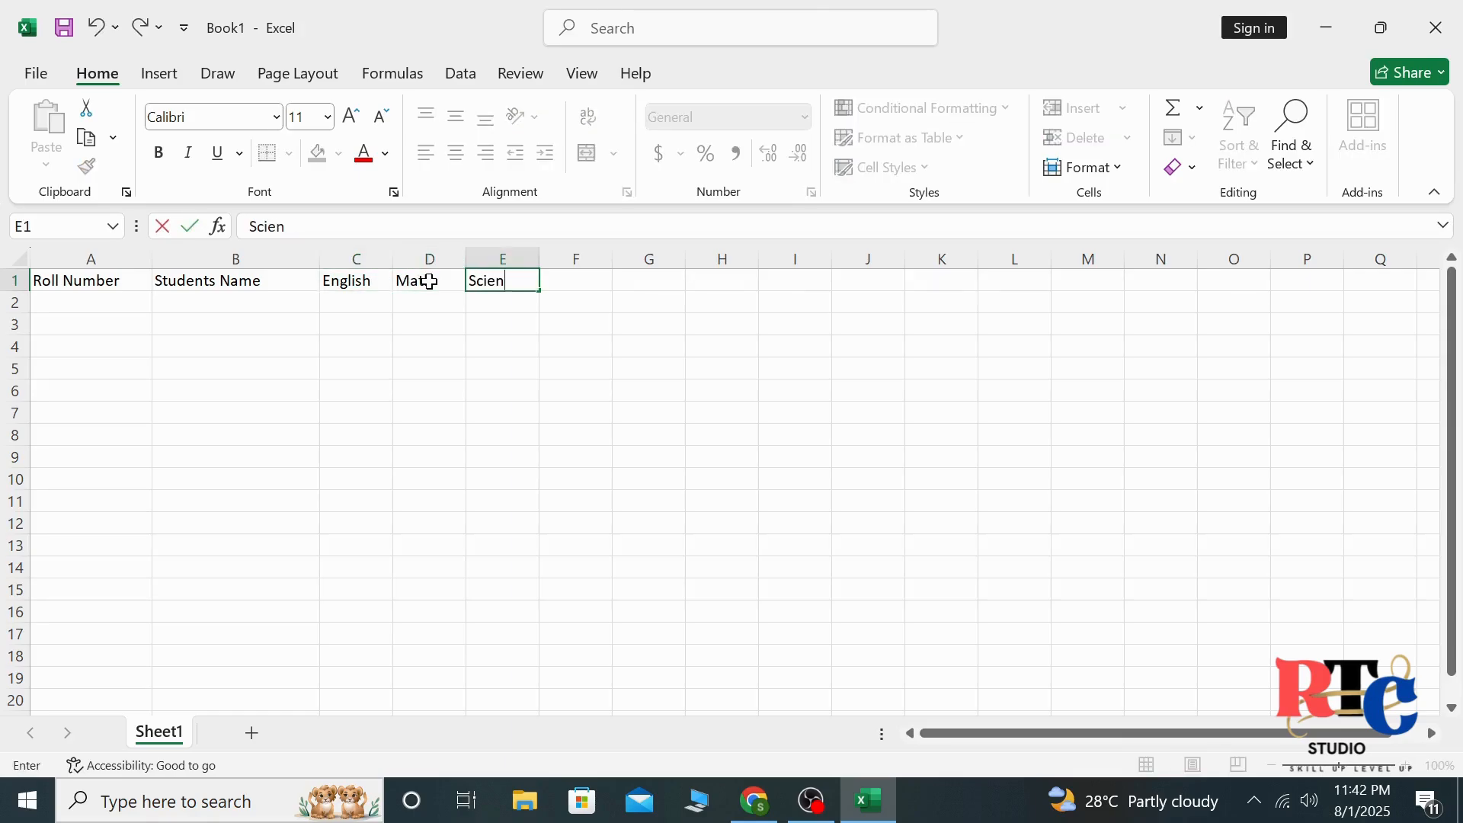
type("ce")
key("Tab")
type("Comp")
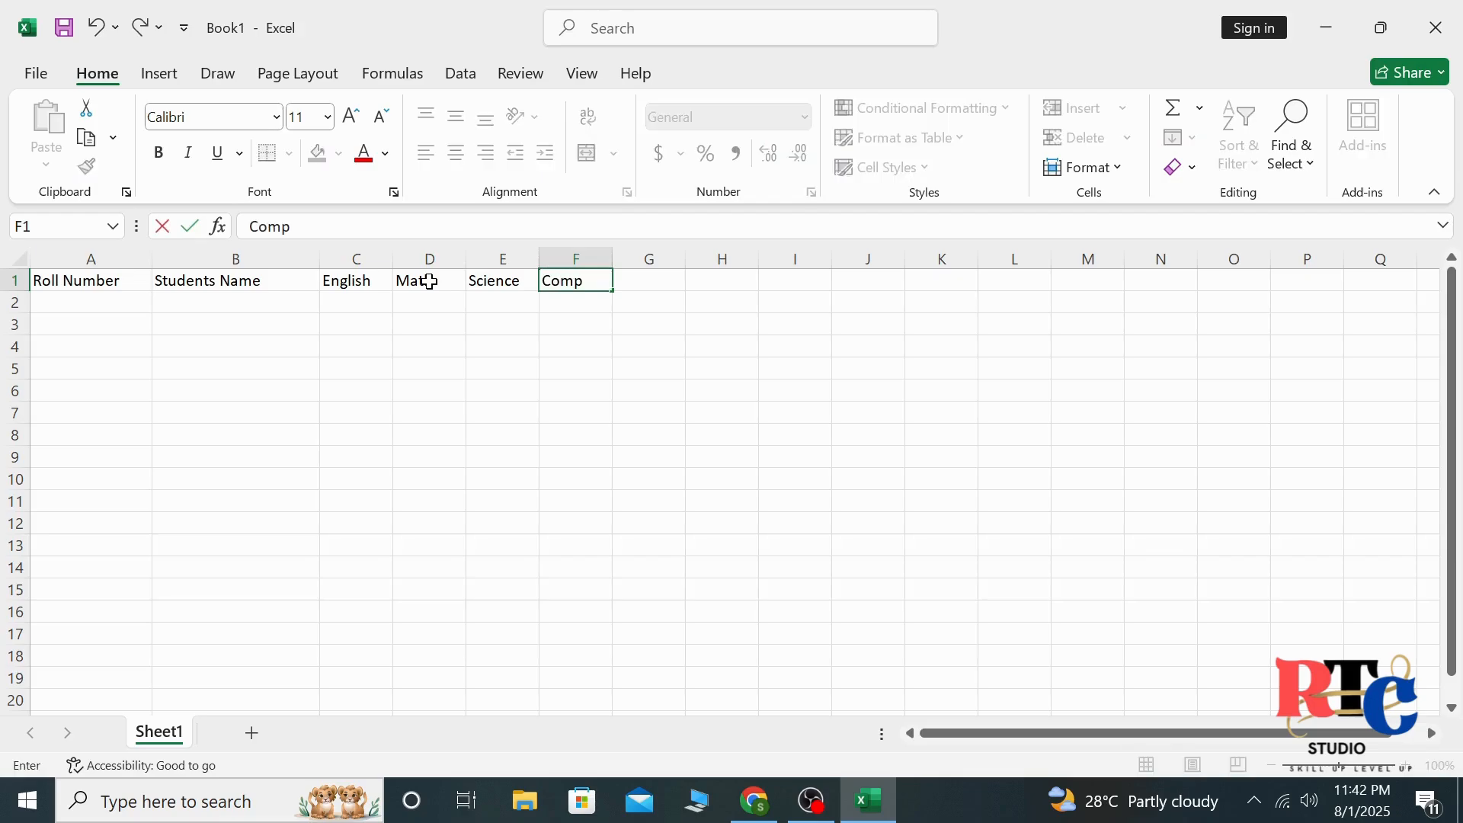
type("uter")
key("Tab")
type("Urdu")
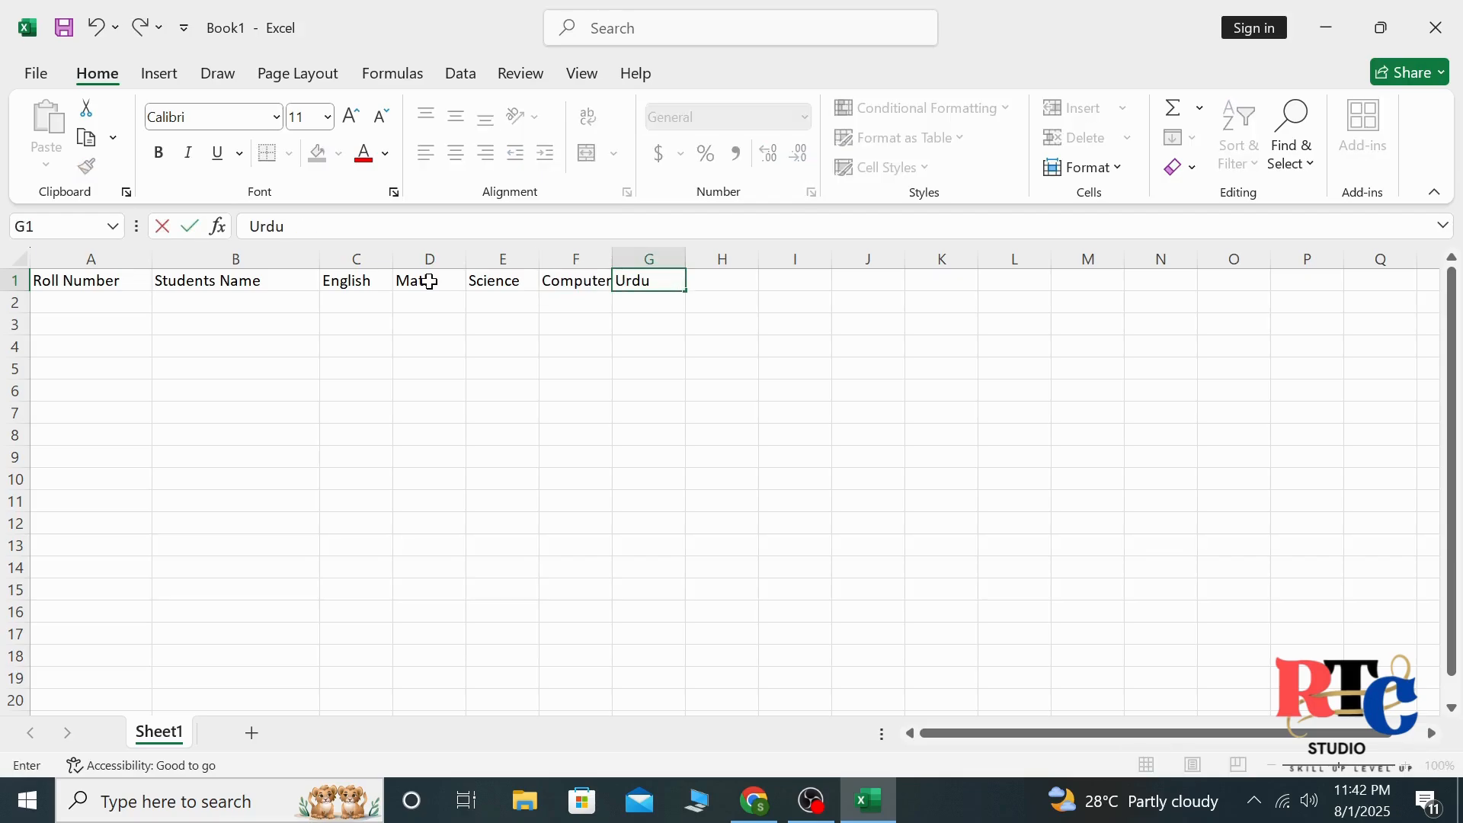
key("Tab")
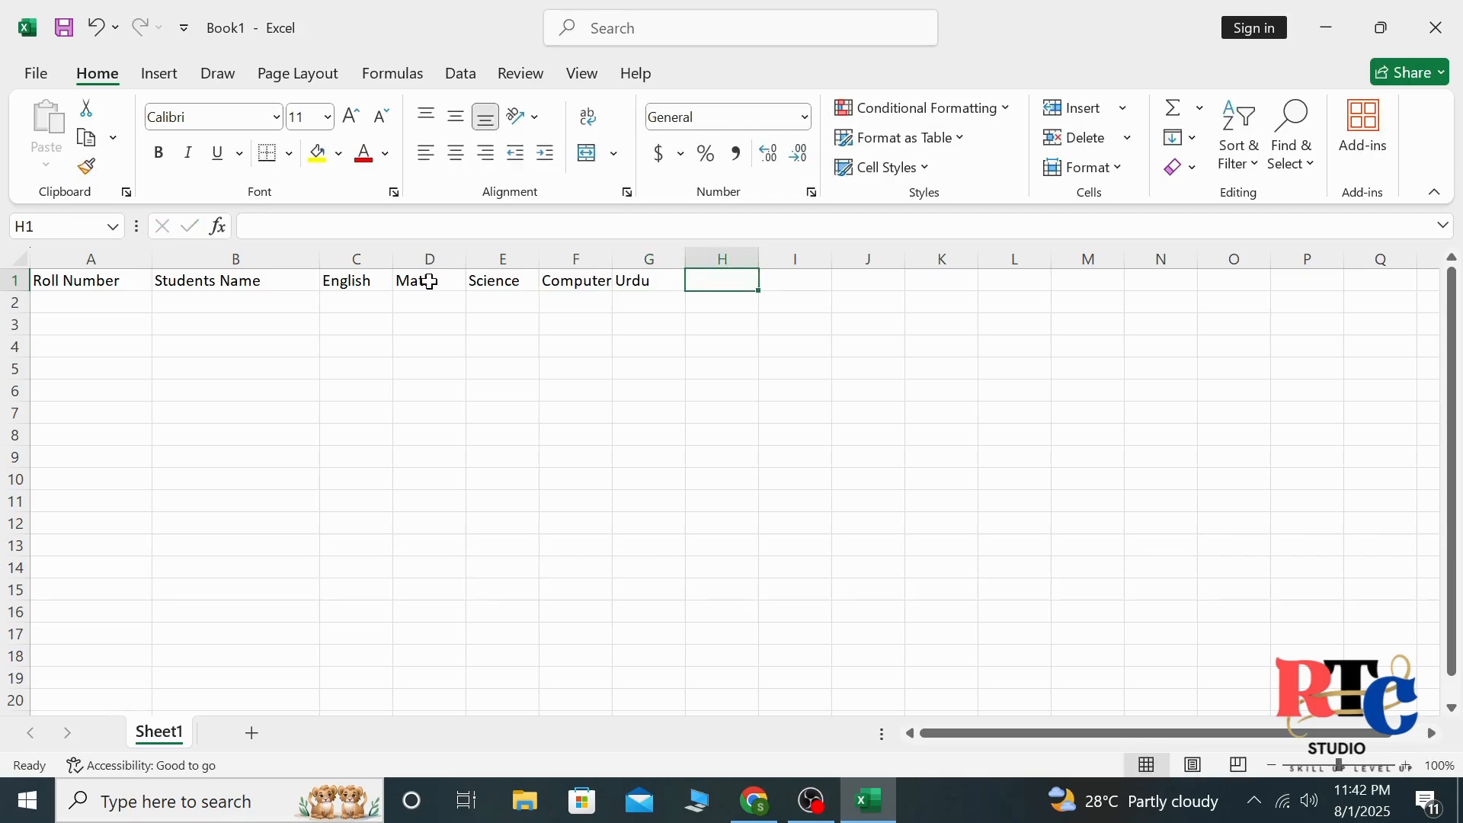
Enter the headings Total Marks, Percentage and Grade in cells H1 through J1
type("Total MA")
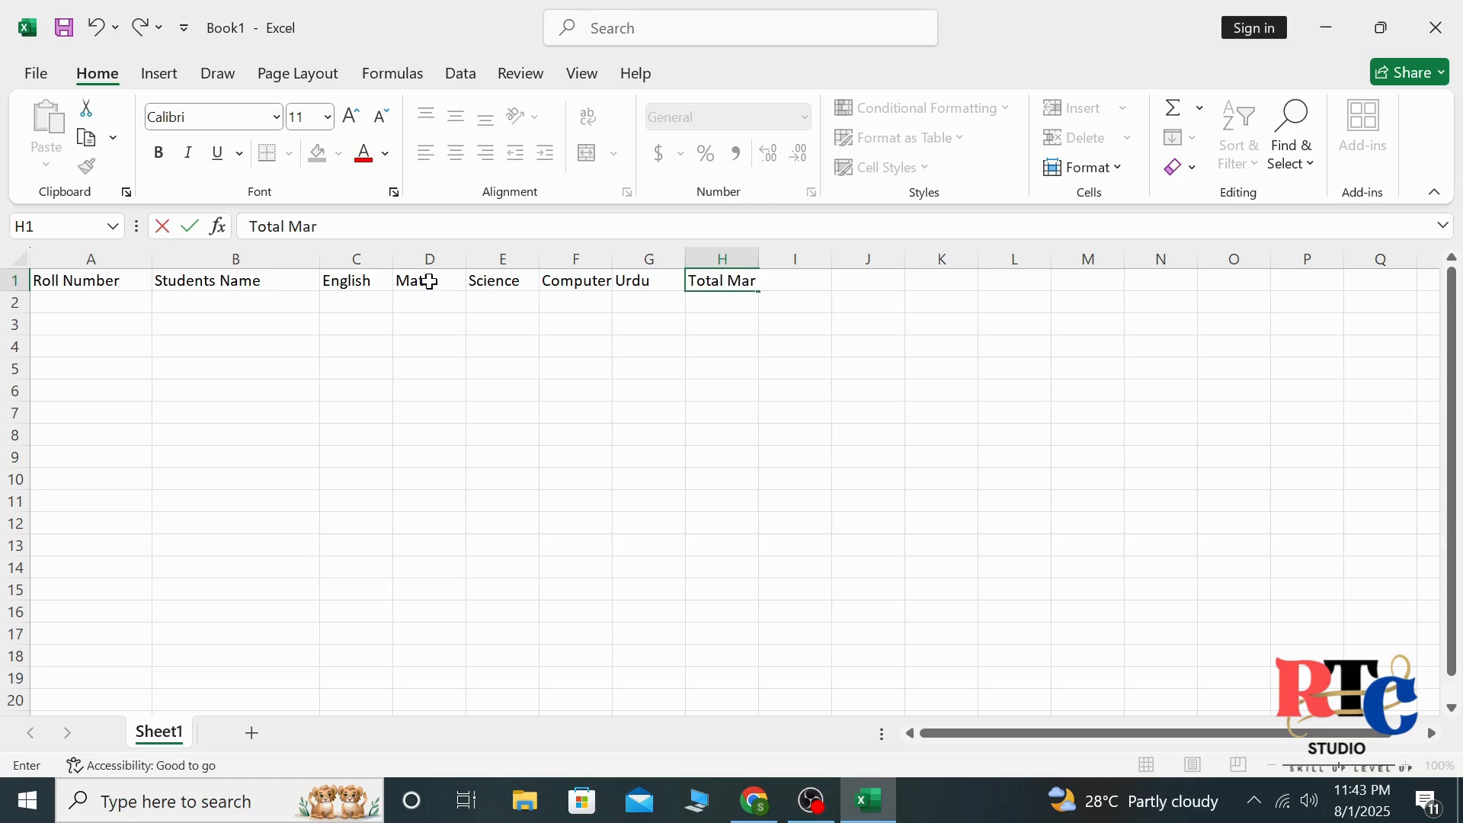
key("Tab")
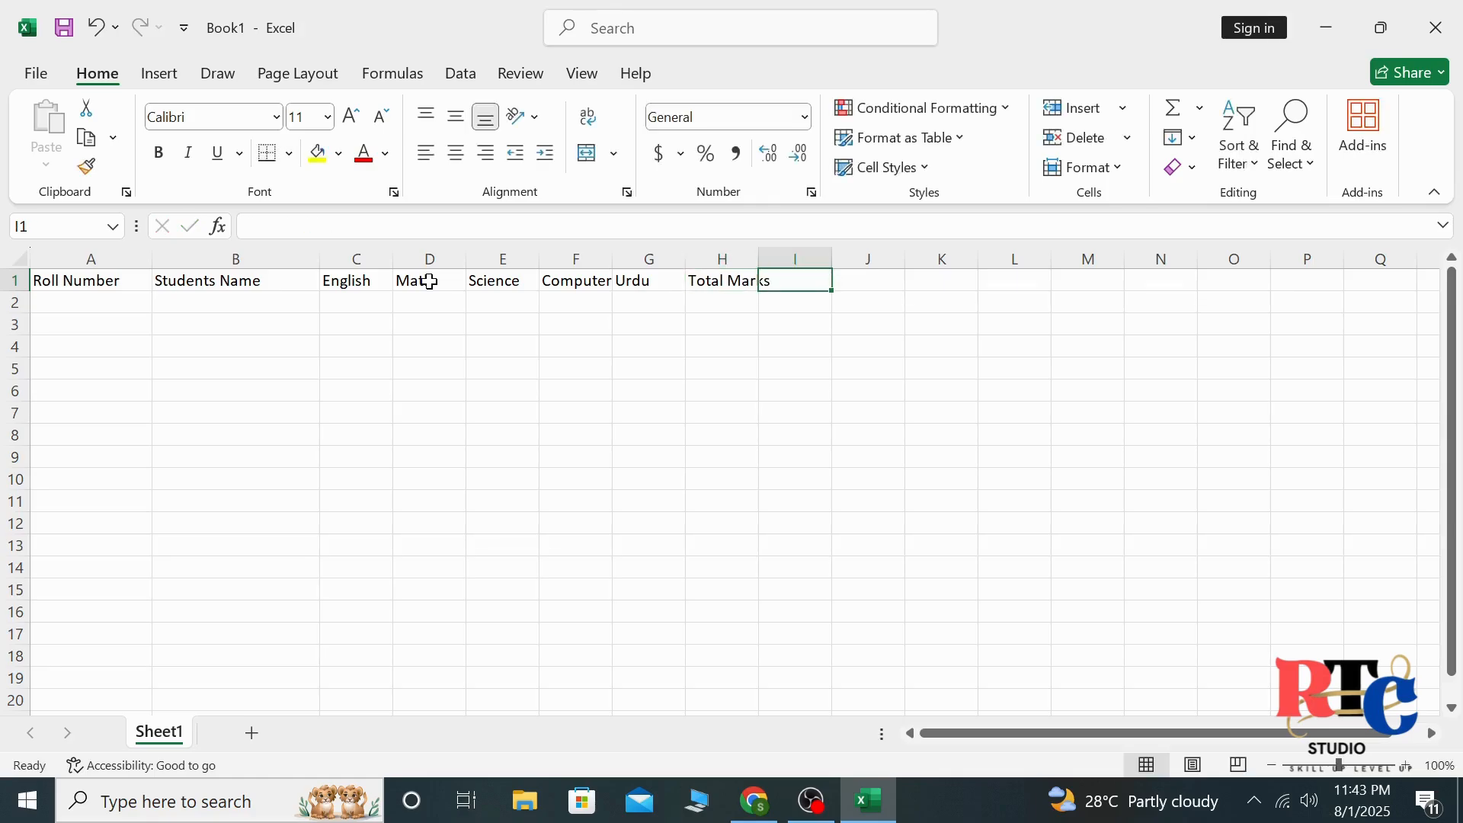
type("Per")
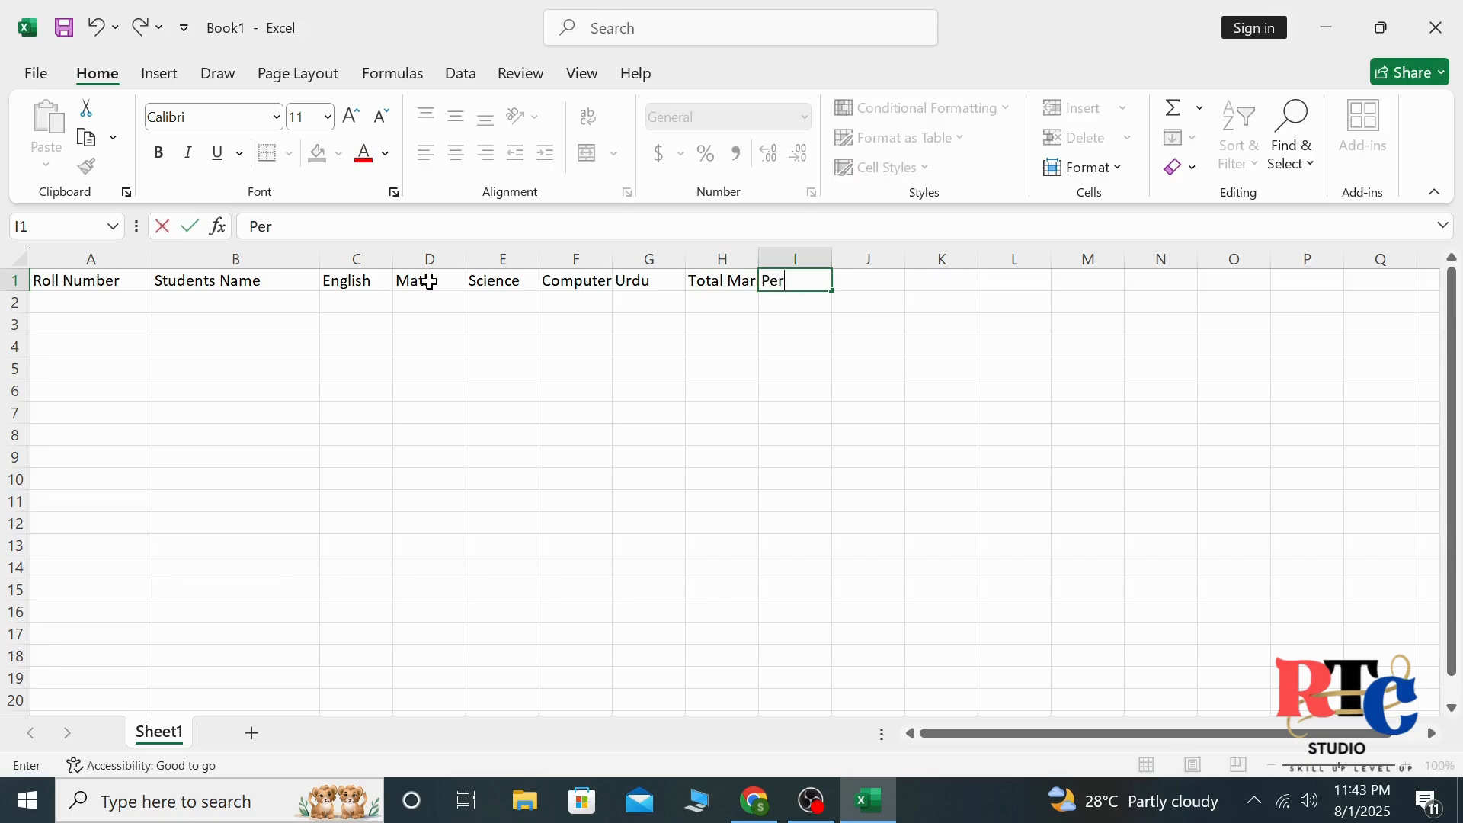
type("centage")
key("Tab")
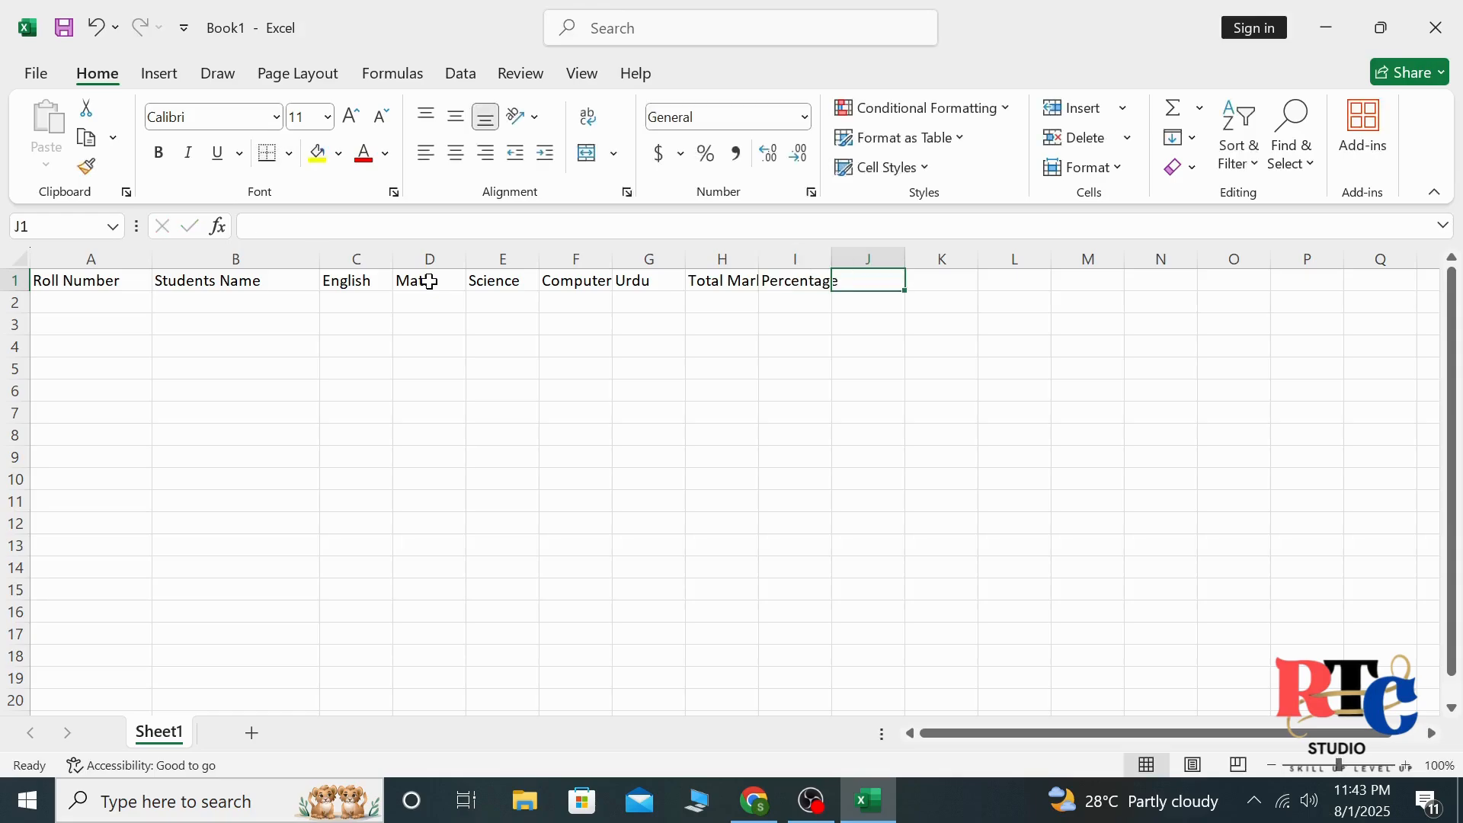
type("Grade")
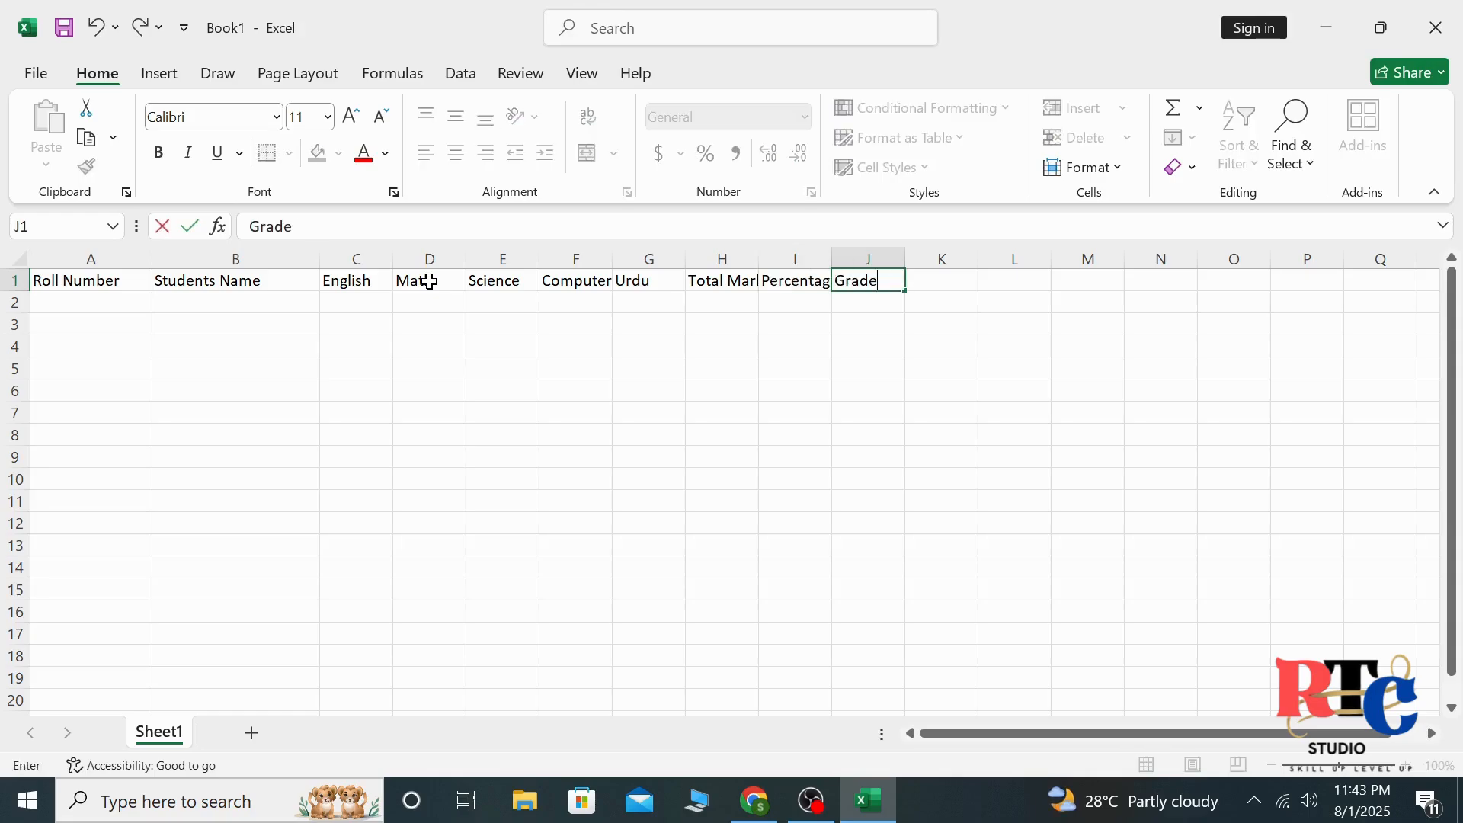
left_click(864, 320)
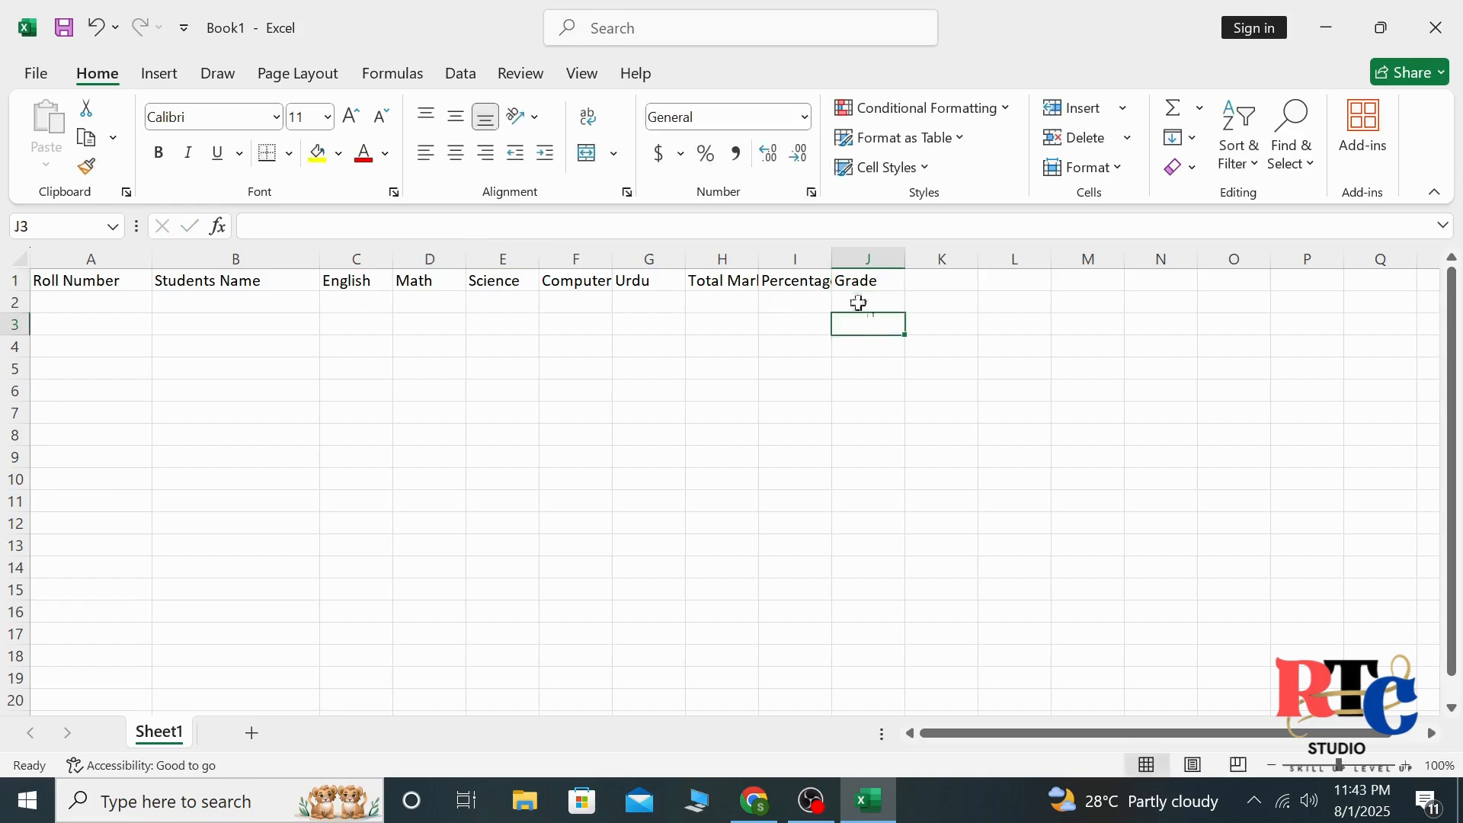
Widen columns H and I to fit Total Marks and Percentage, and widen the subject columns C through F
left_click_drag(838, 262, 881, 263)
left_click_drag(759, 263, 809, 263)
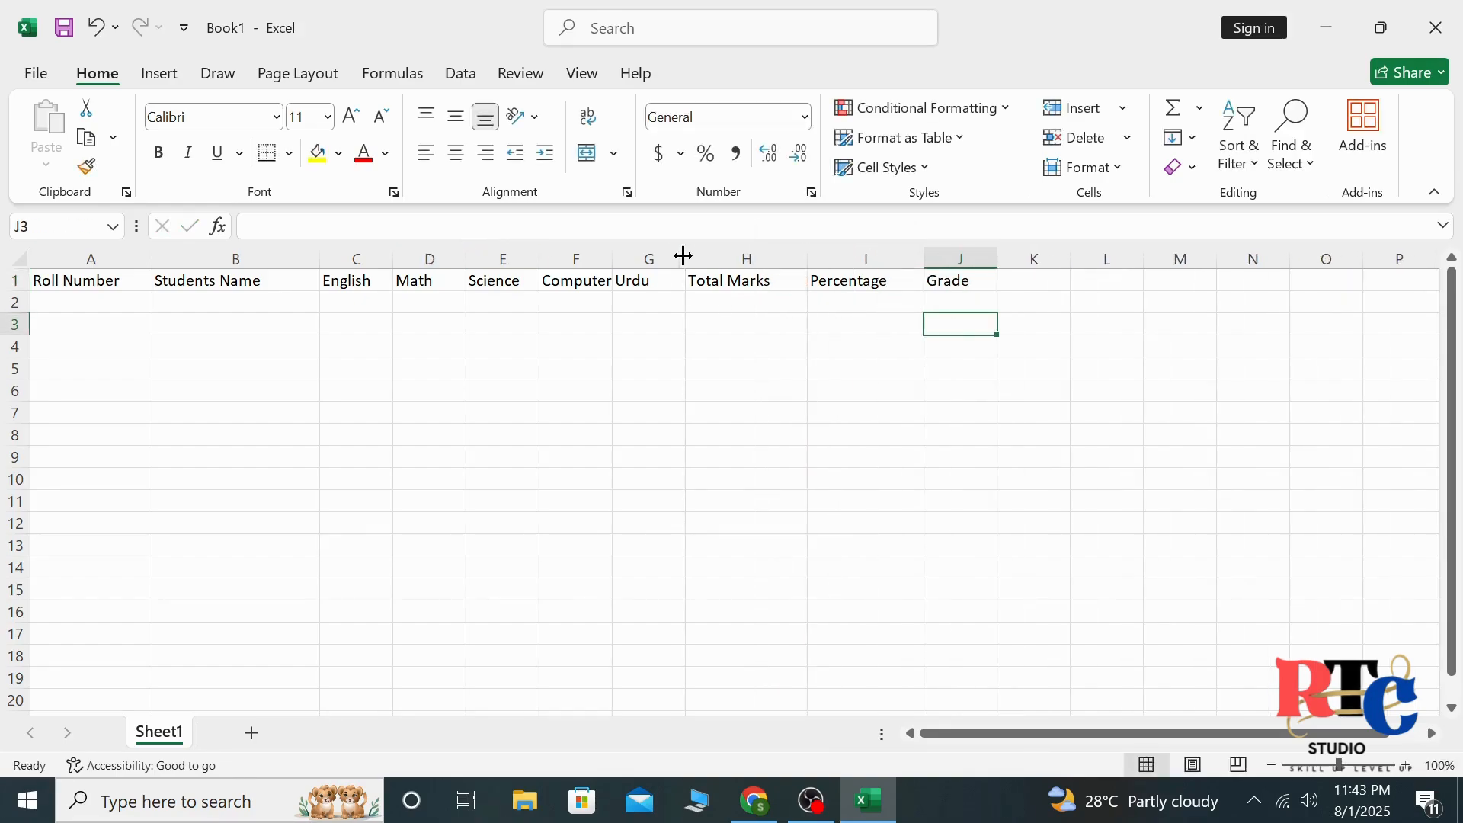
left_click_drag(613, 263, 663, 263)
left_click_drag(541, 261, 592, 263)
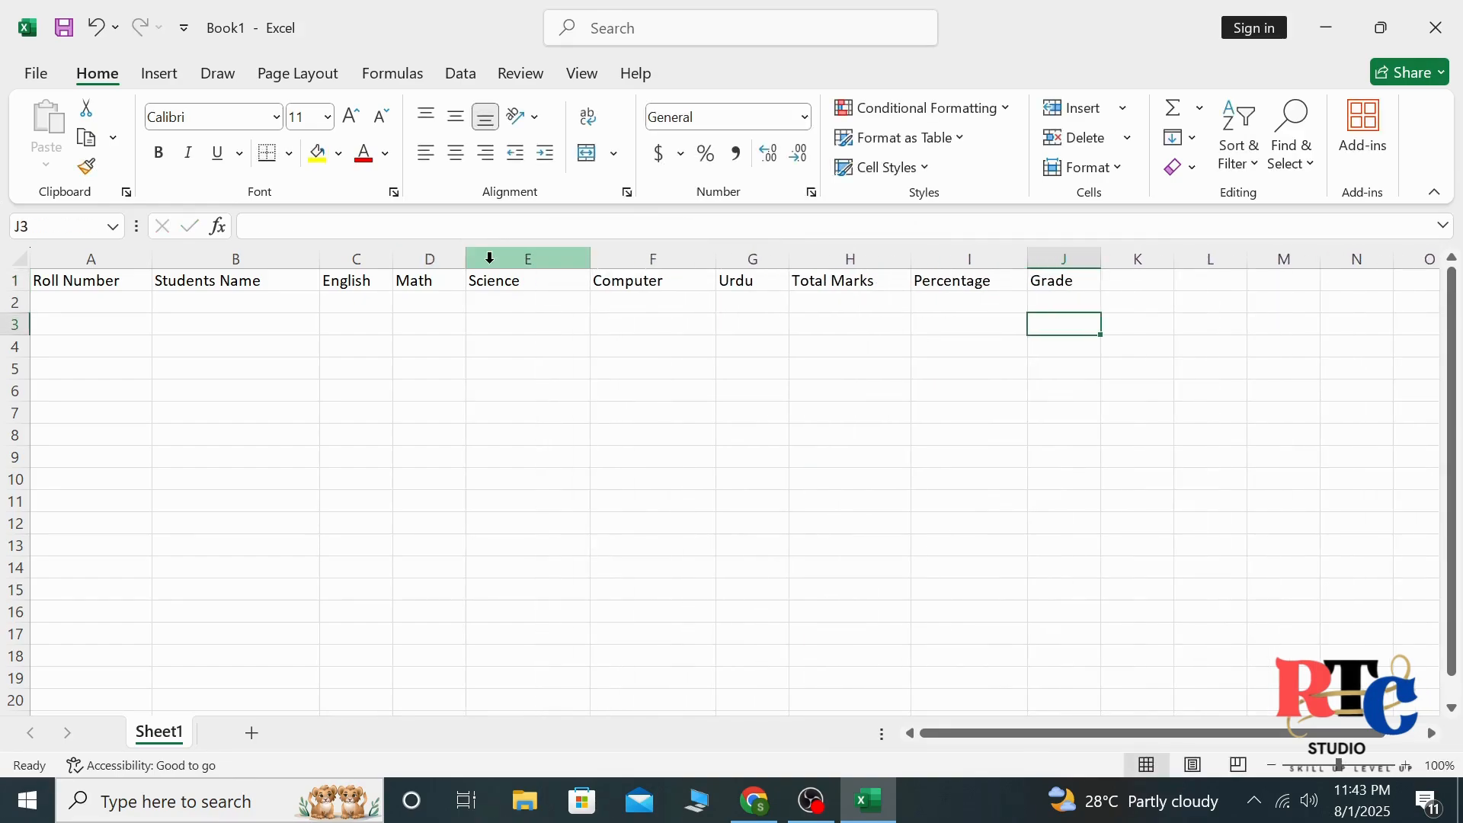
left_click_drag(466, 262, 523, 263)
left_click_drag(393, 259, 446, 259)
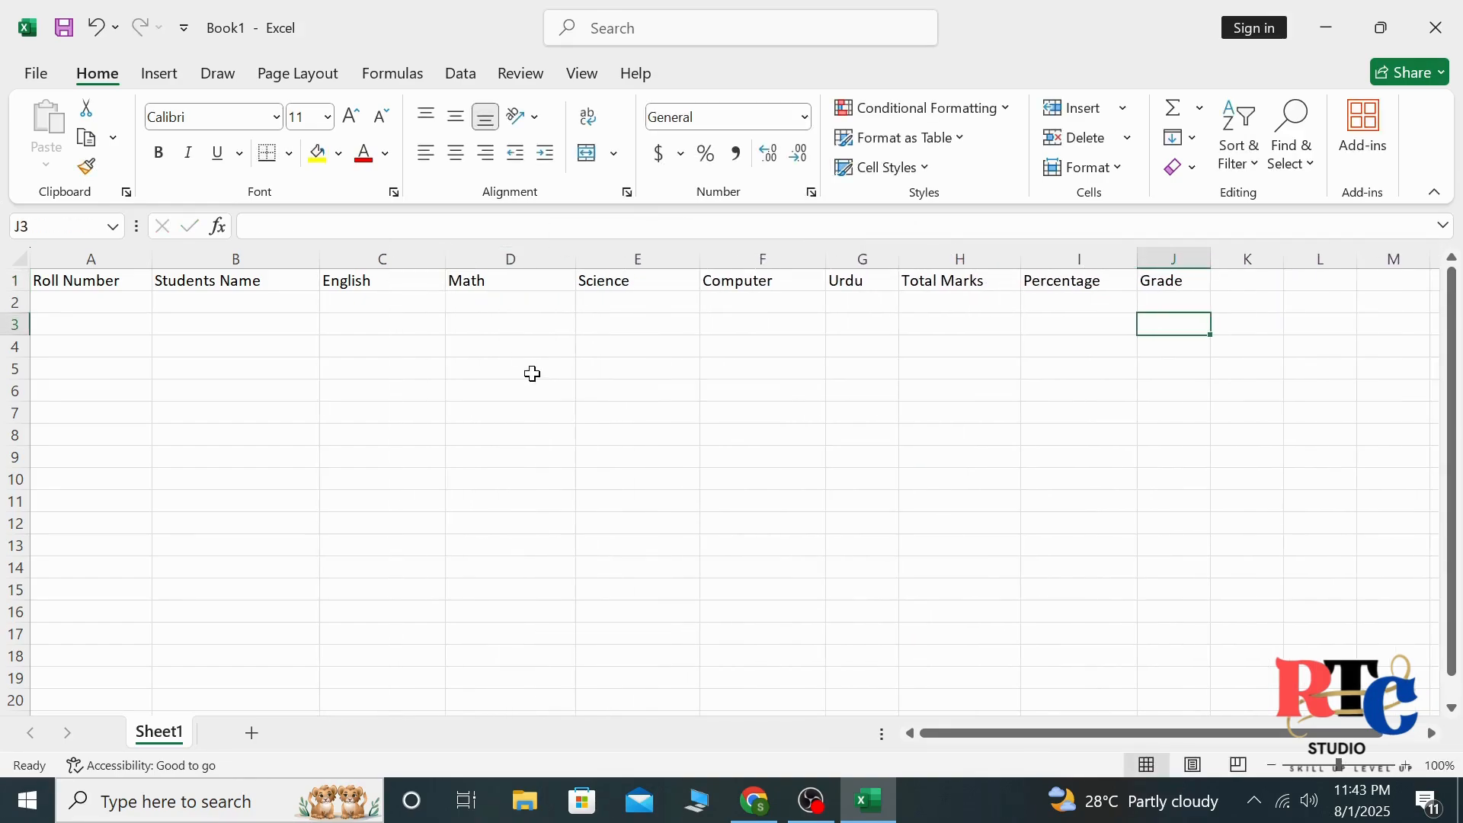
left_click(533, 372)
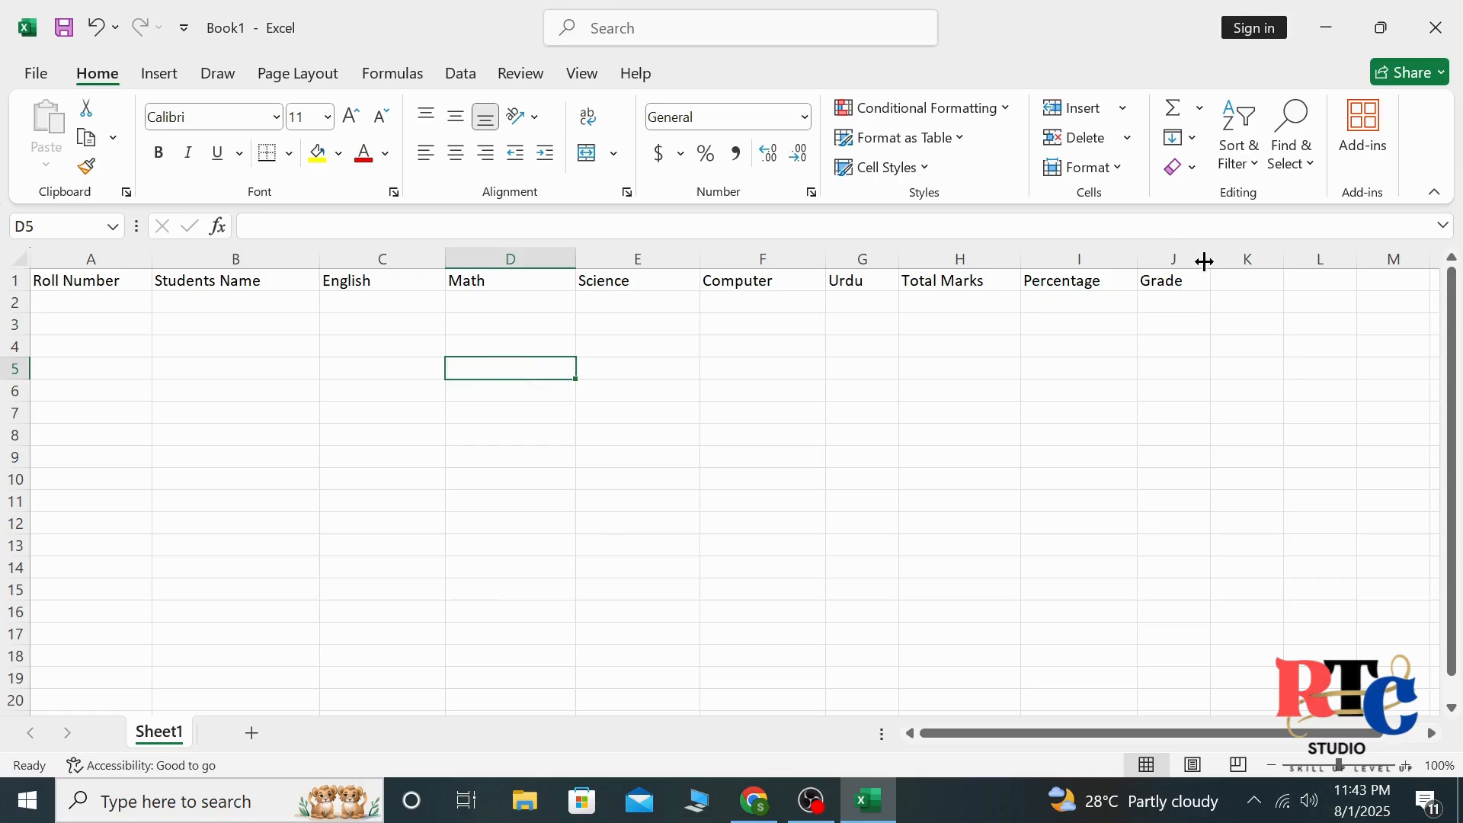
Make the headings in A1:J1 bold and center them horizontally
left_click_drag(1174, 282, 55, 276)
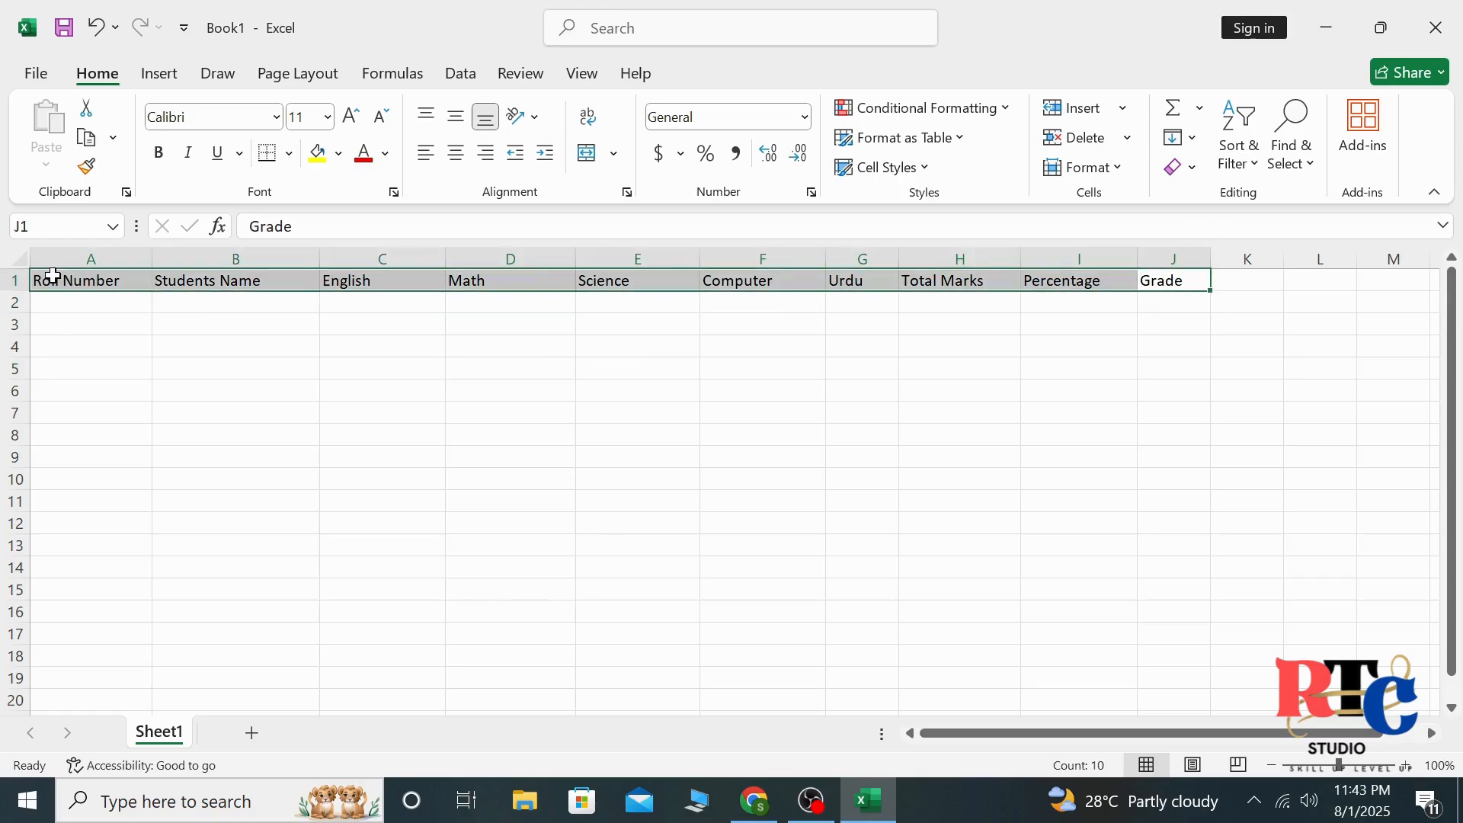
key("ctrl+b")
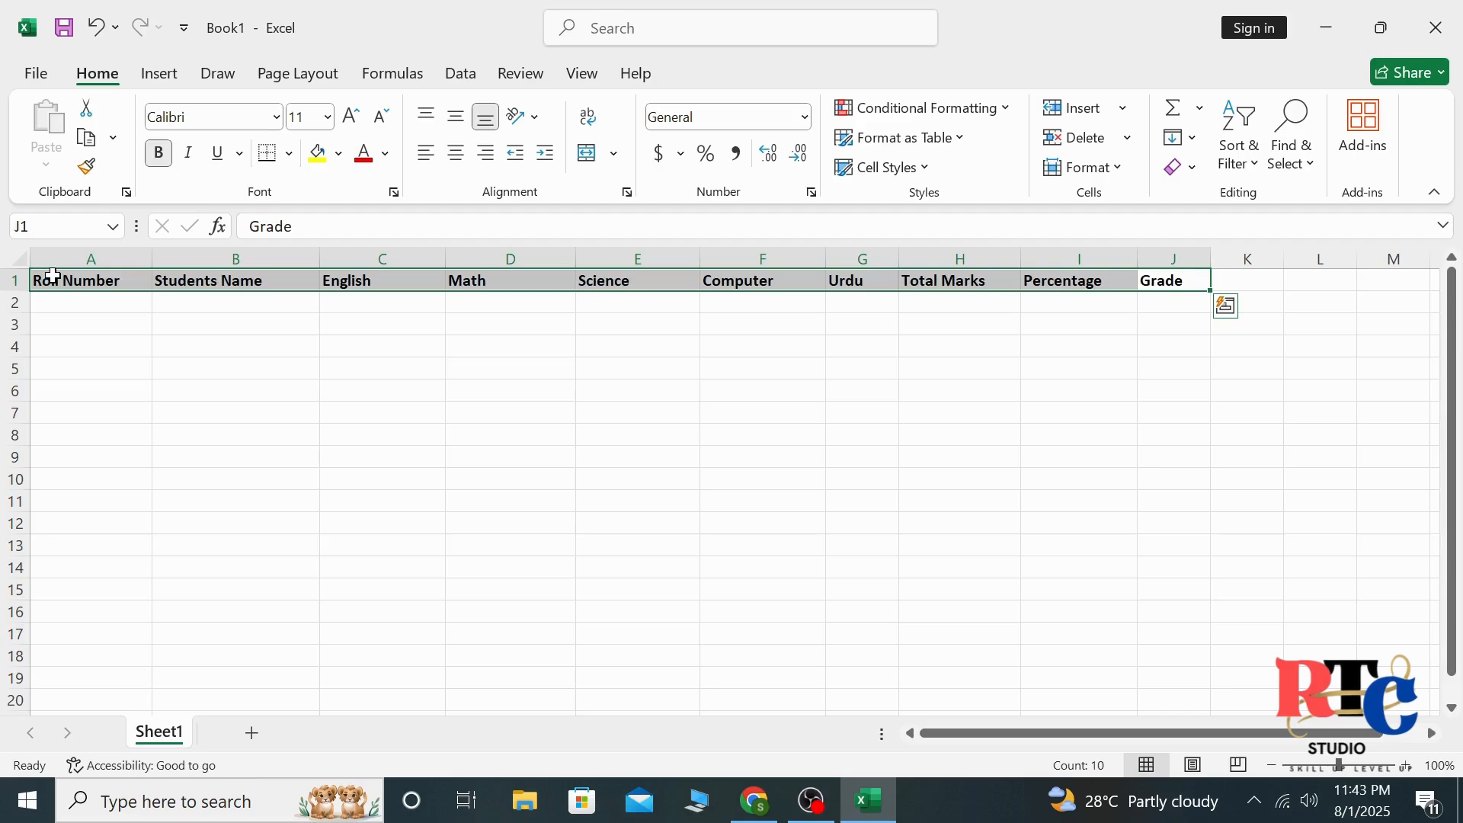
left_click(457, 157)
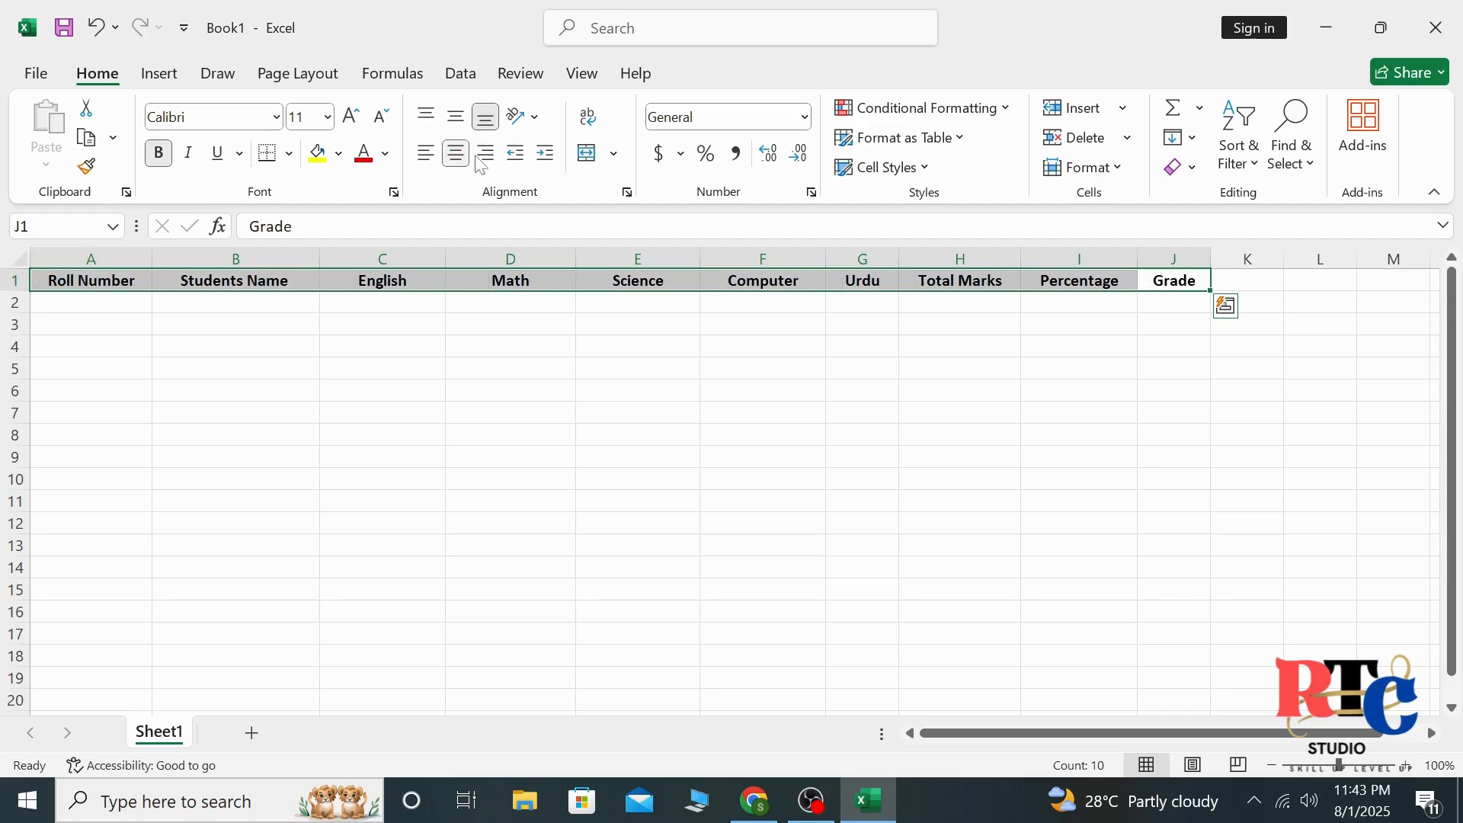
Fill the heading row A1:J1 with light blue and increase its font size to 12
left_click(338, 153)
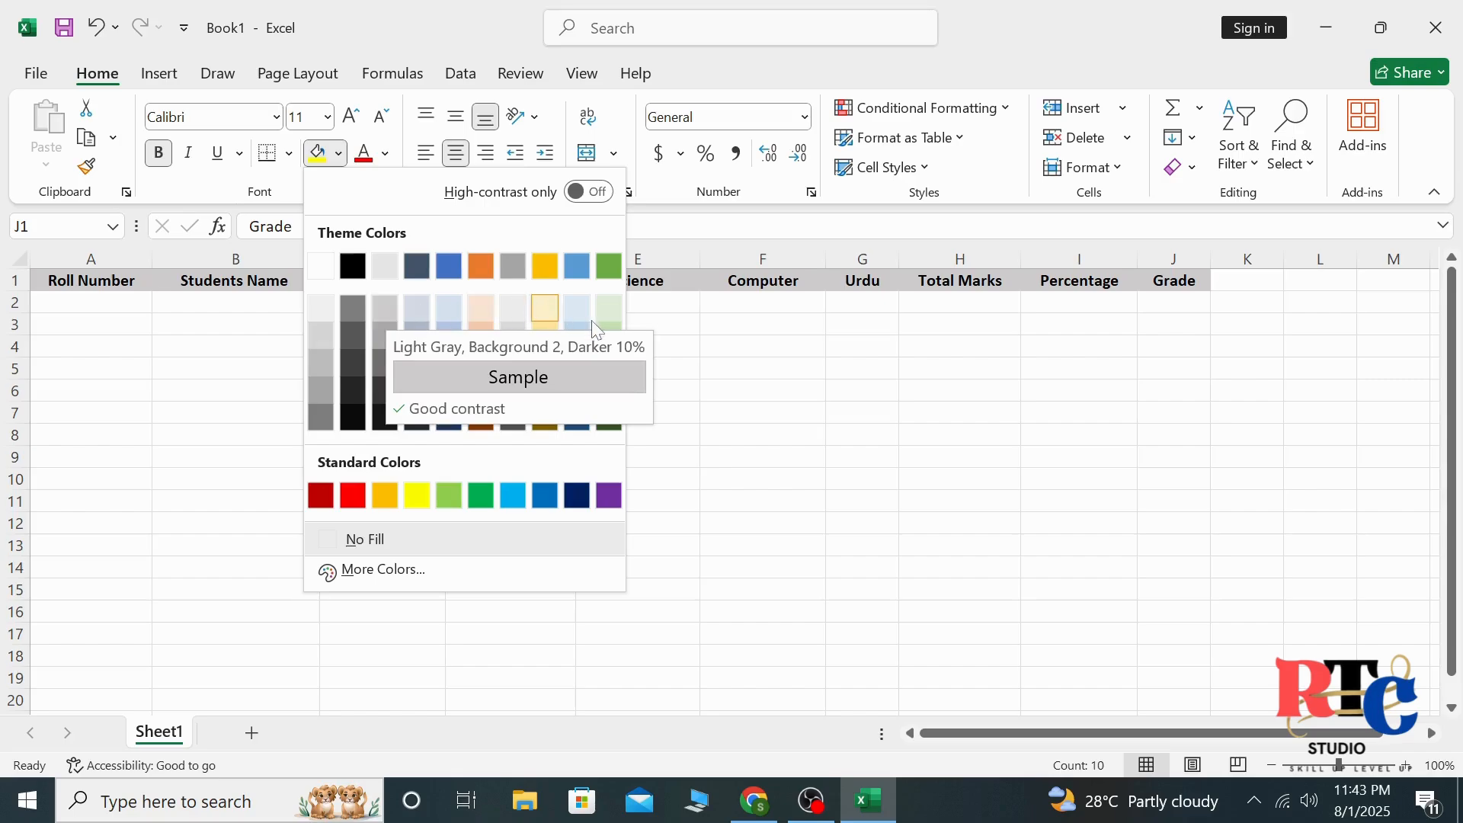
left_click(579, 339)
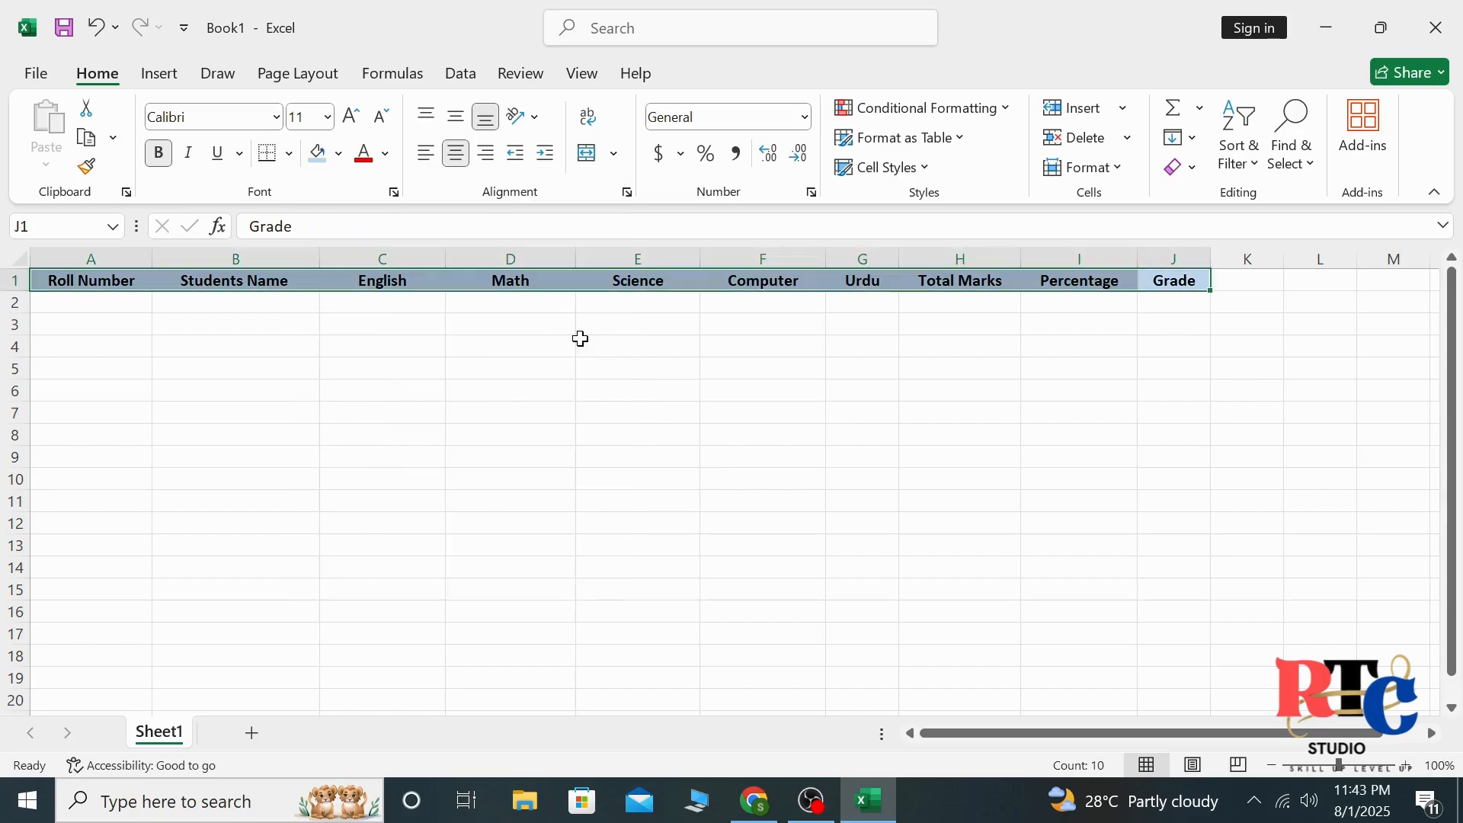
left_click(351, 115)
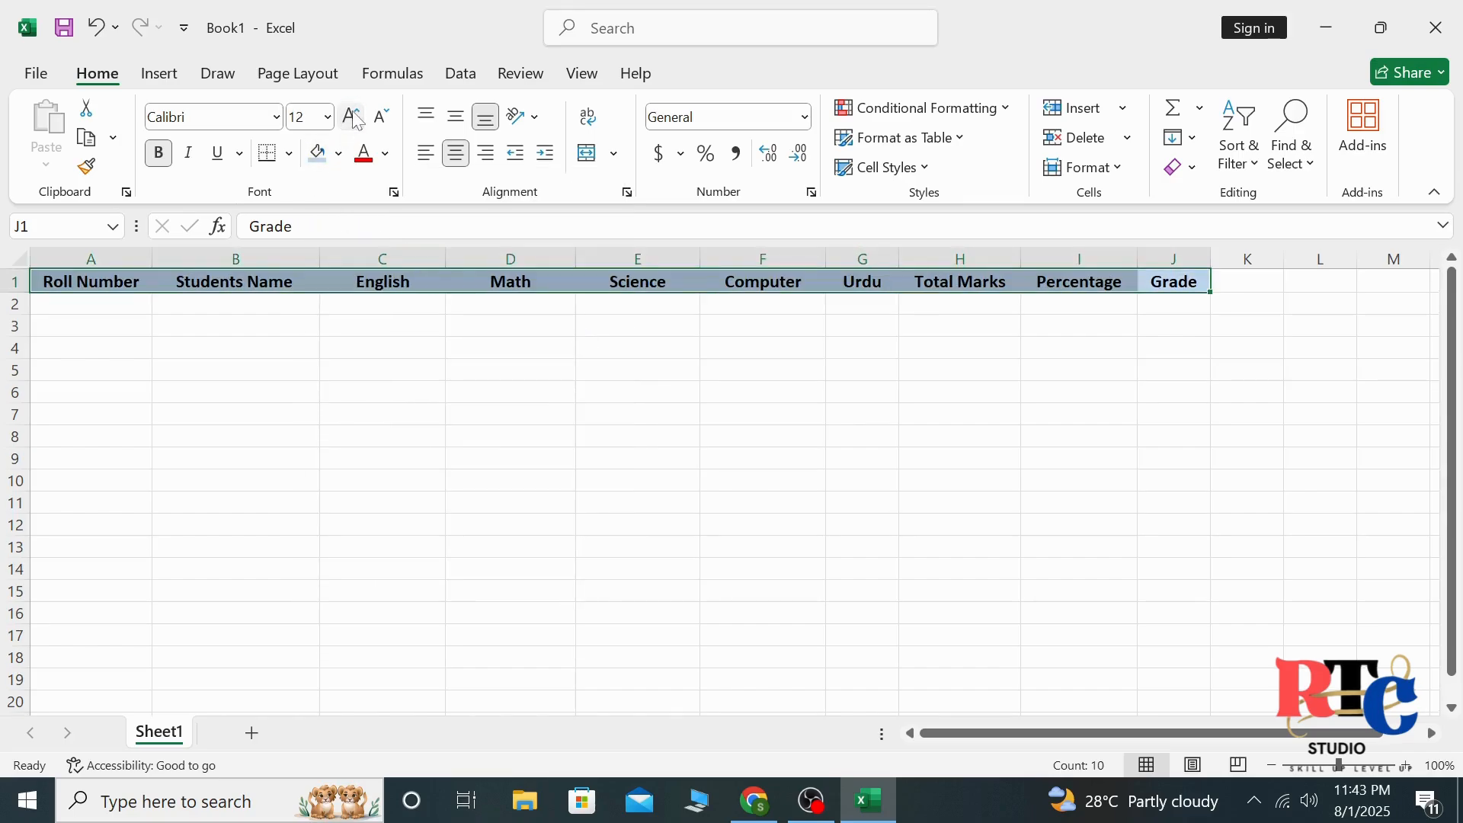
left_click(228, 388)
Adjust the column widths: narrow columns A, C through F and I, and widen columns B, G and J
mouse_move(153, 259)
left_mouse_down()
mouse_move(104, 271)
mouse_move(140, 256)
left_mouse_up()
left_click(111, 279)
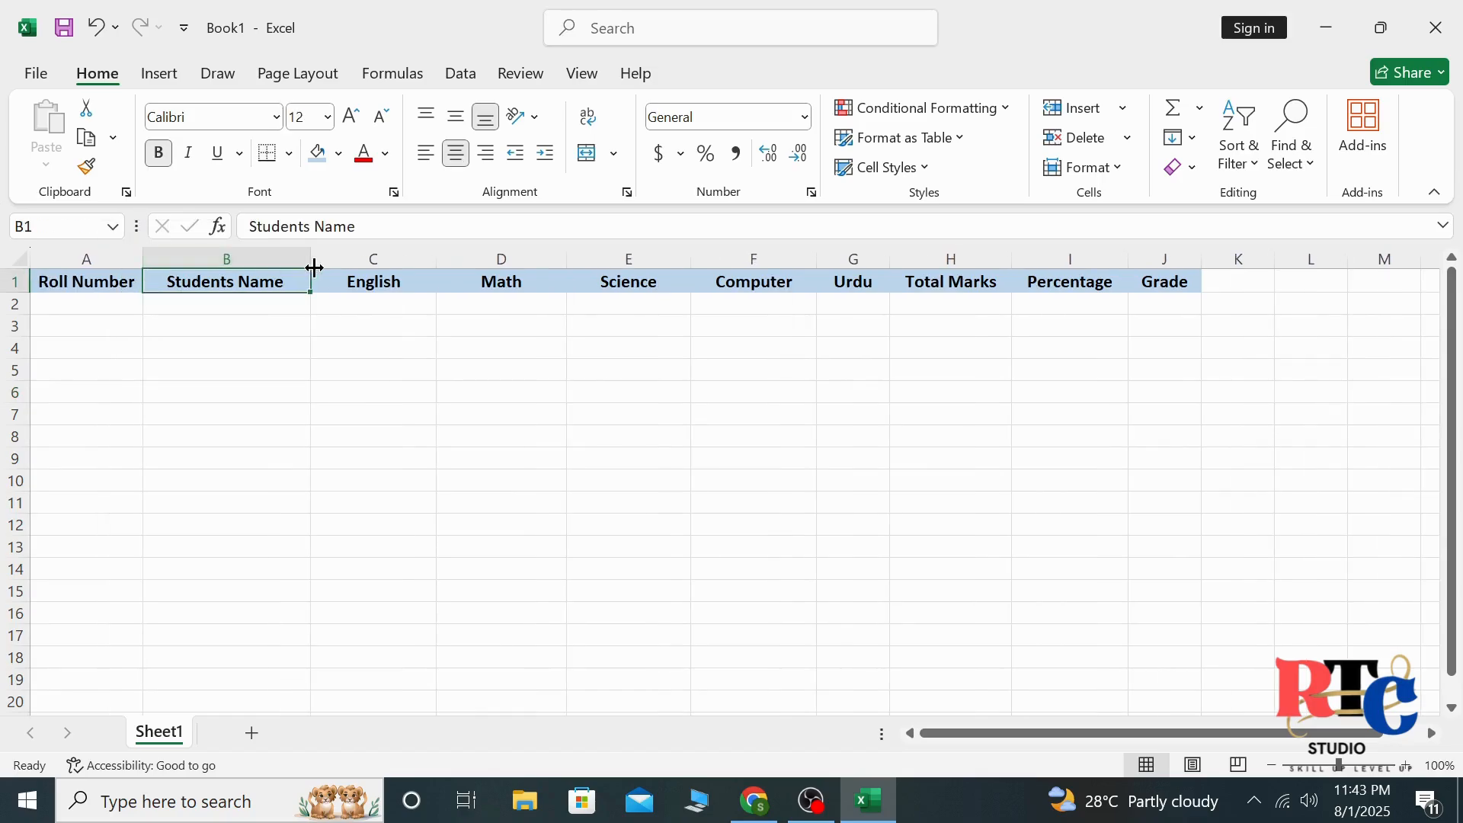
left_click_drag(313, 263, 366, 268)
left_click_drag(488, 263, 452, 268)
left_click_drag(582, 263, 544, 268)
left_click_drag(669, 269, 638, 269)
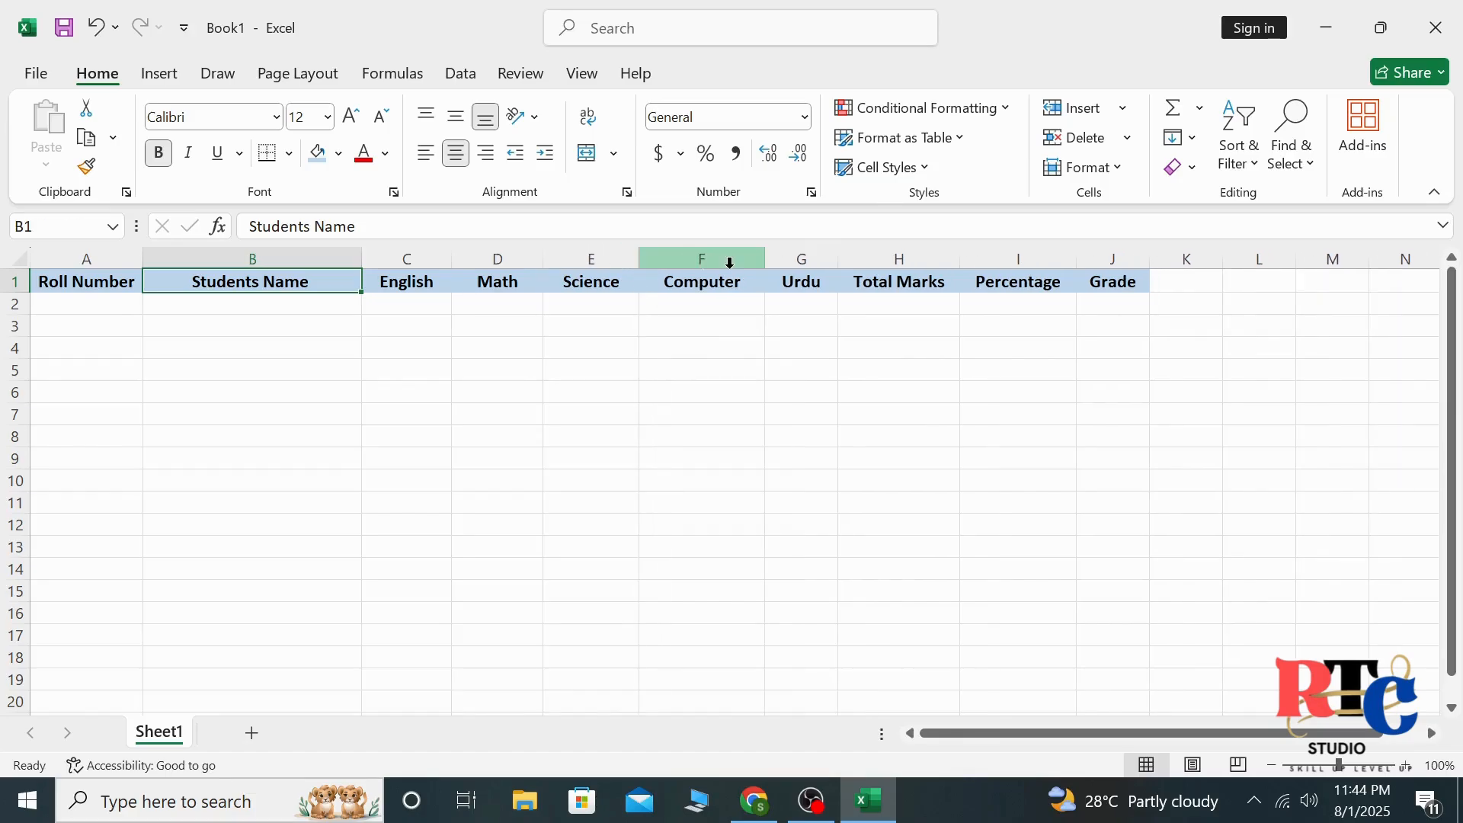
left_click_drag(767, 260, 838, 257)
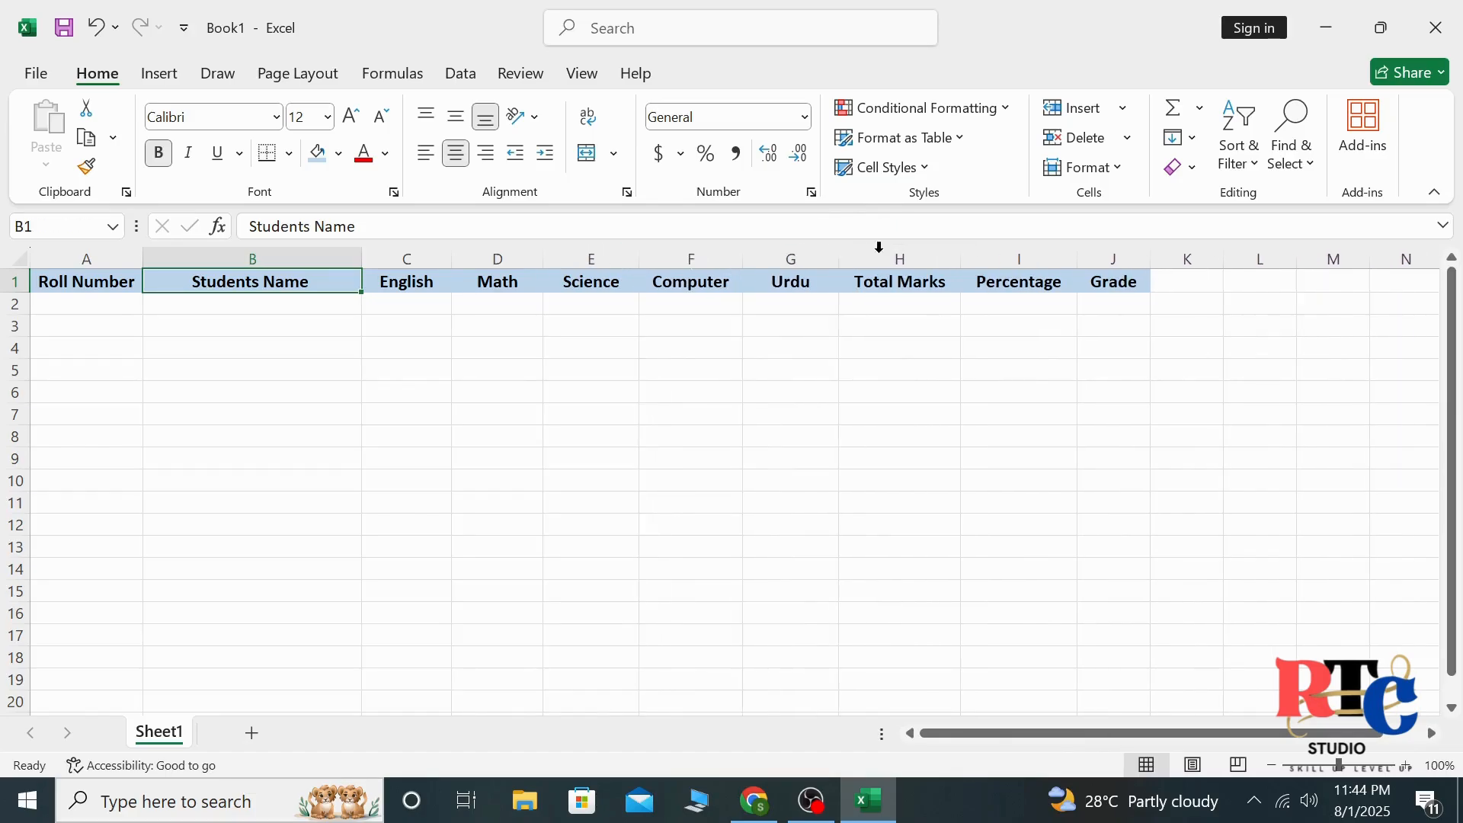
left_click_drag(1070, 264, 1167, 263)
left_click(647, 420)
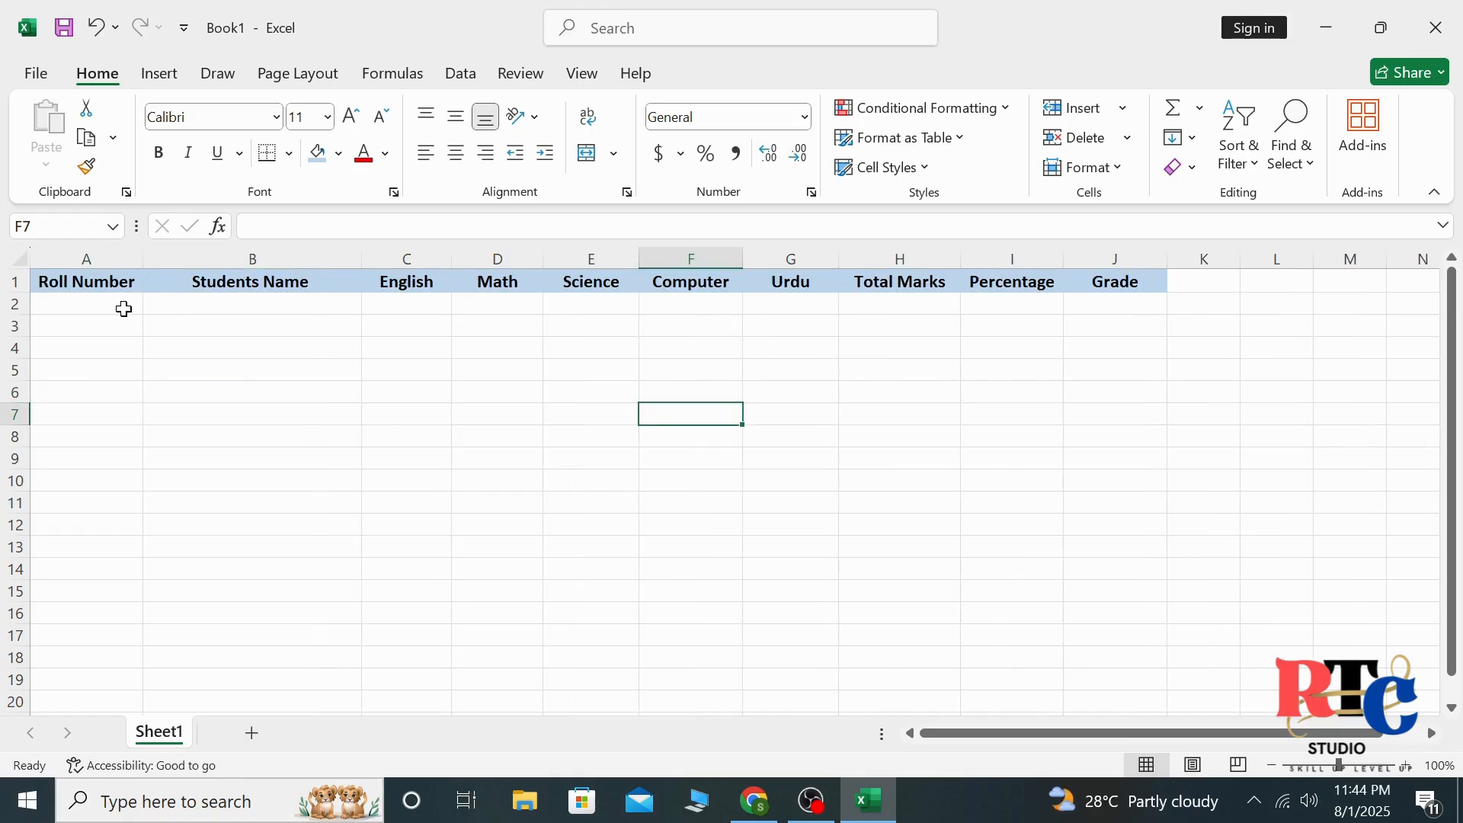
Enter 1 as the first roll number in cell A2
left_click(125, 304)
key("BackSpace")
type("1")
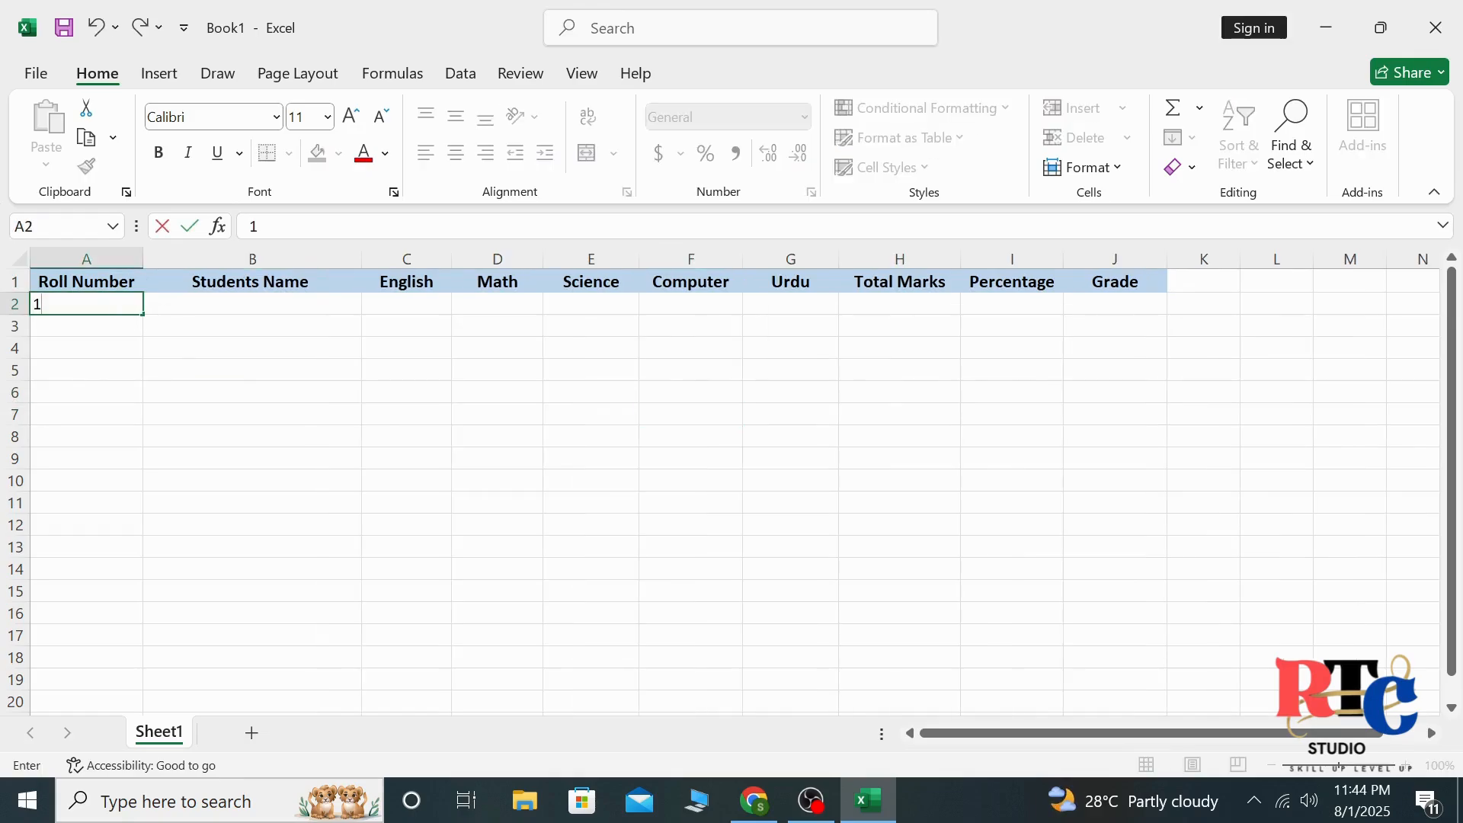
key("Tab")
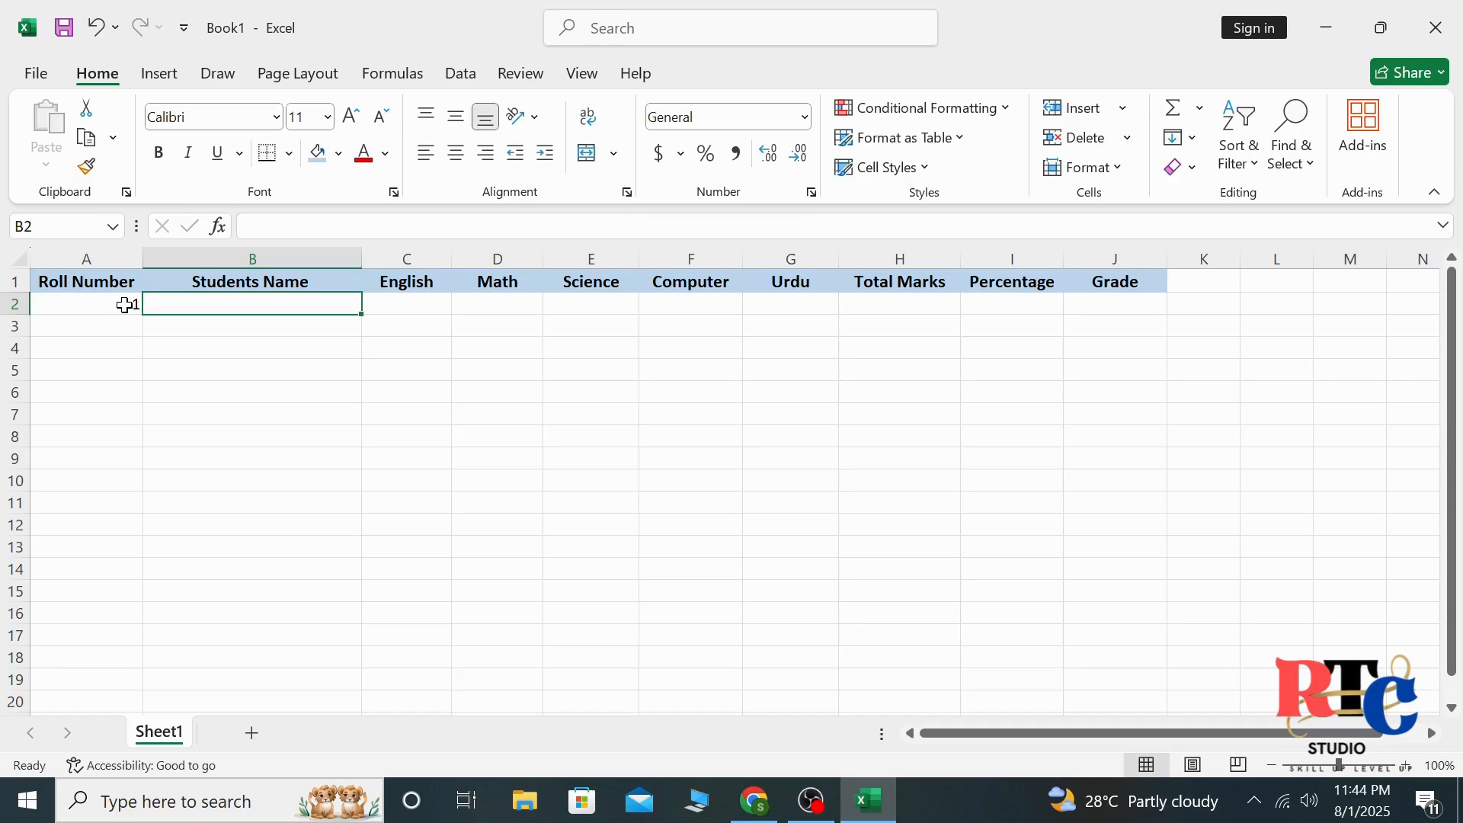
Fill row 2 with the student's name and marks: English 78, Math 85, Science 66, Computer 90 and Urdu 74
type("Ayesha")
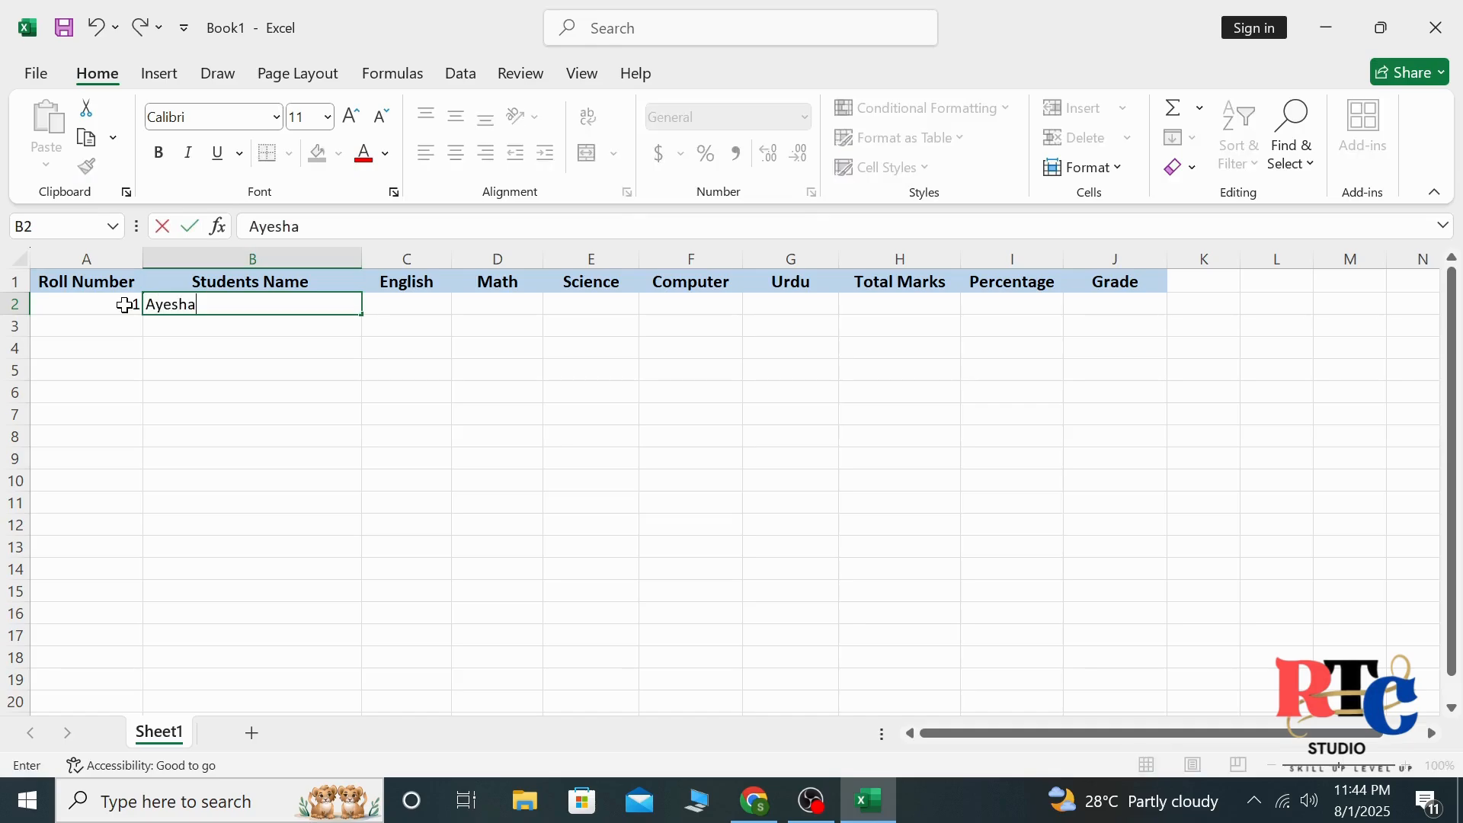
key("Tab")
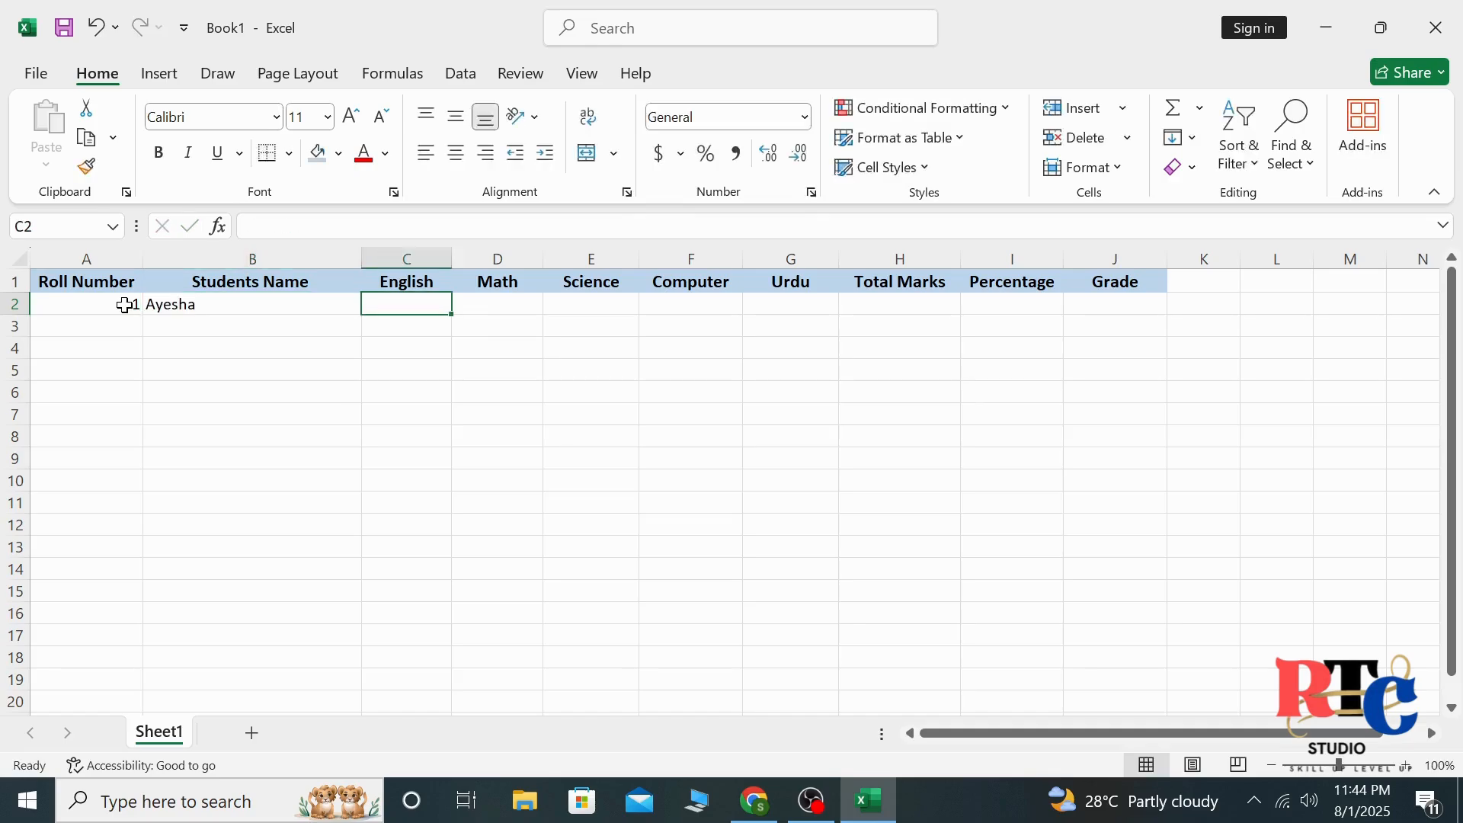
type("78")
key("Tab")
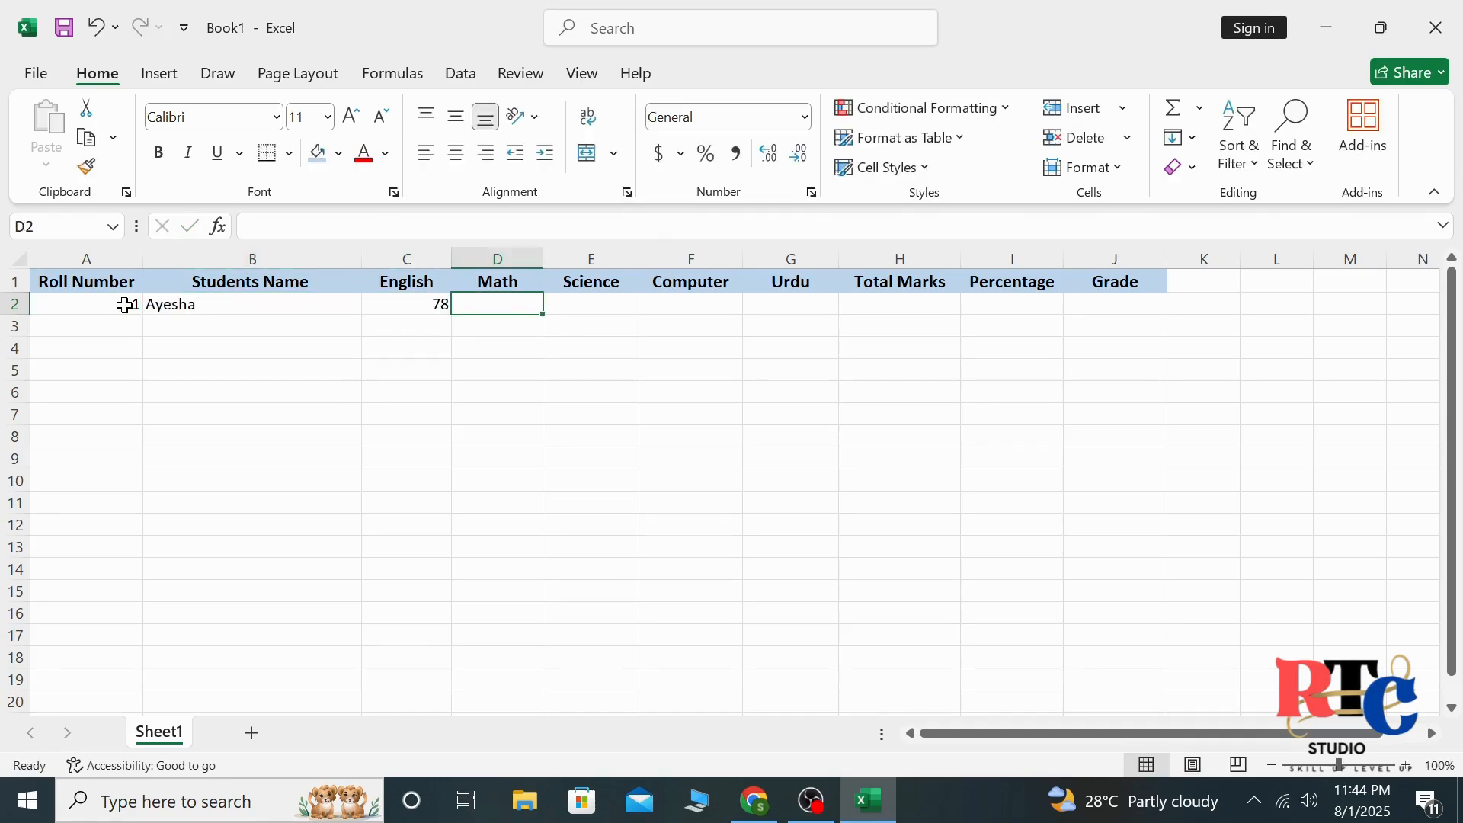
type("85")
key("Tab")
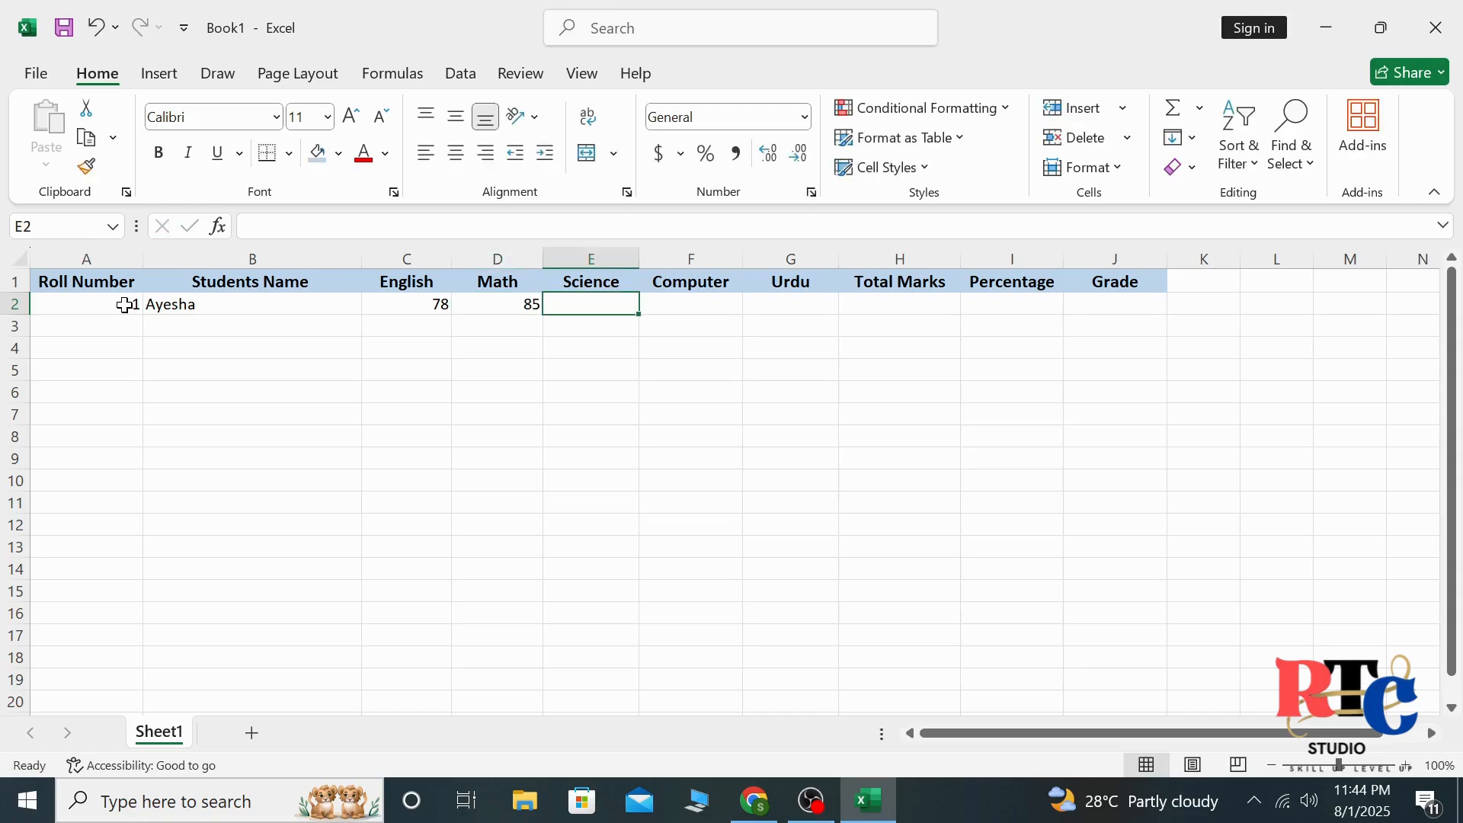
type("66")
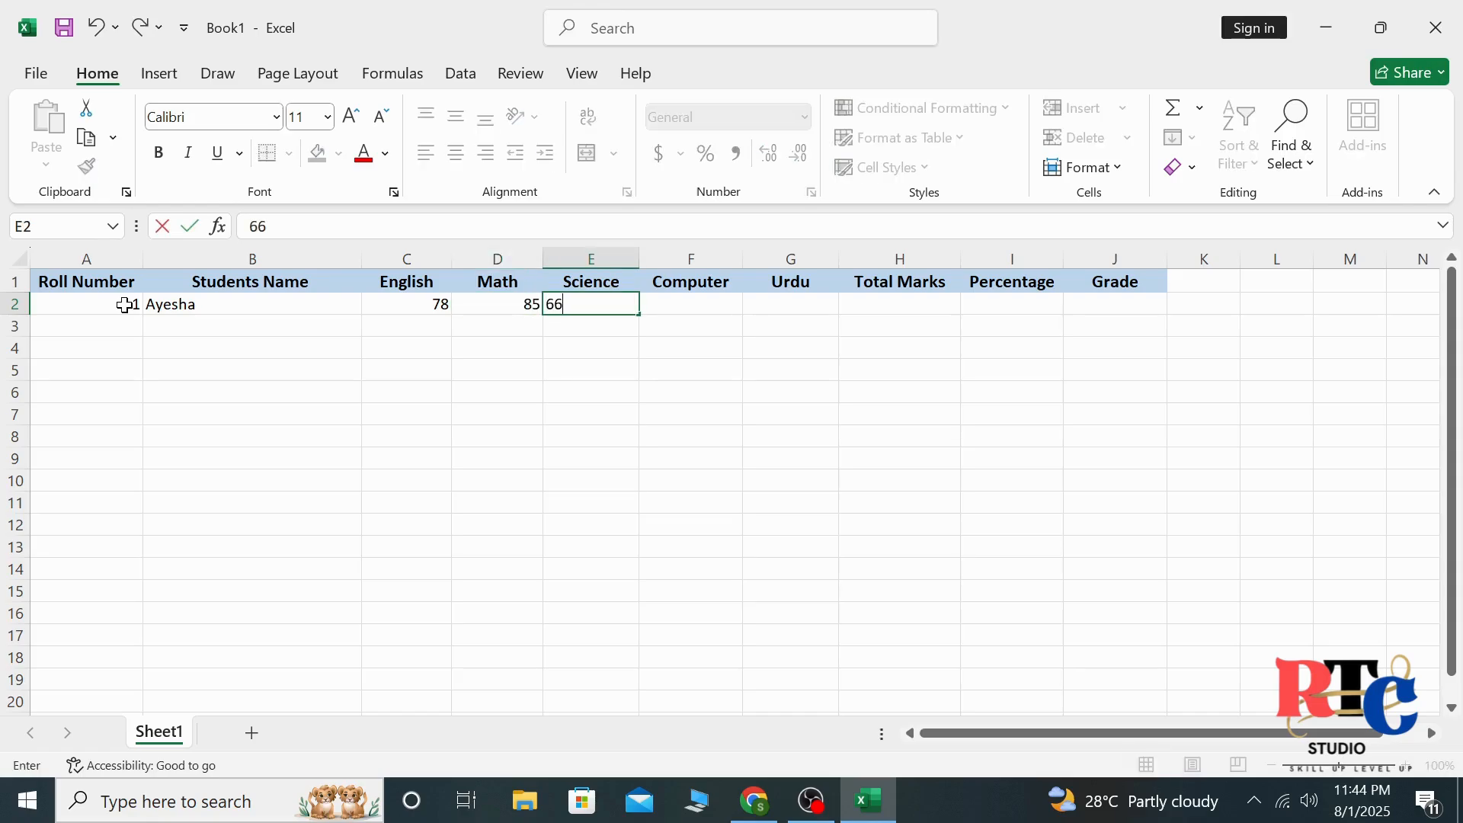
key("Tab")
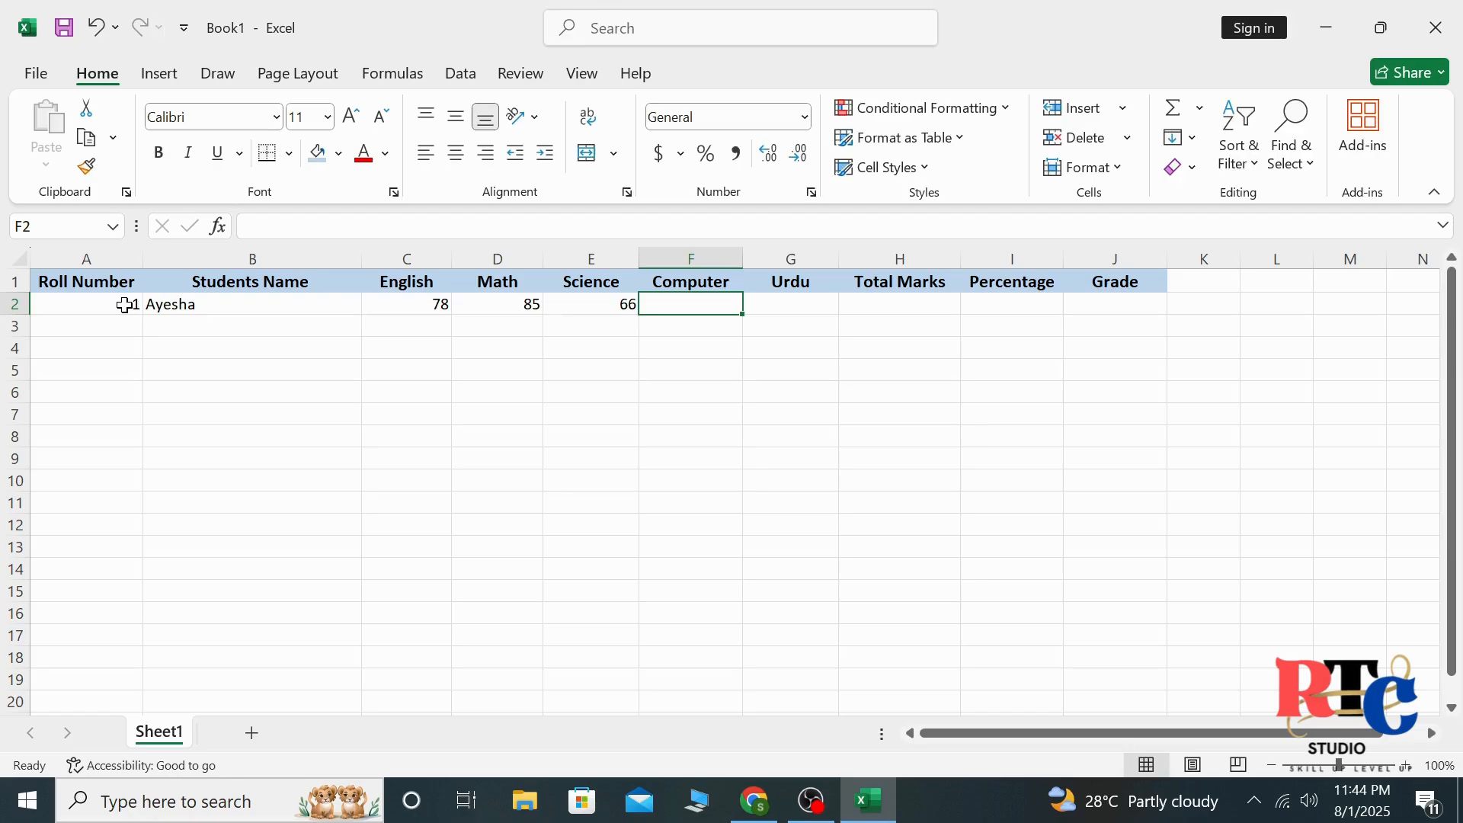
type("90")
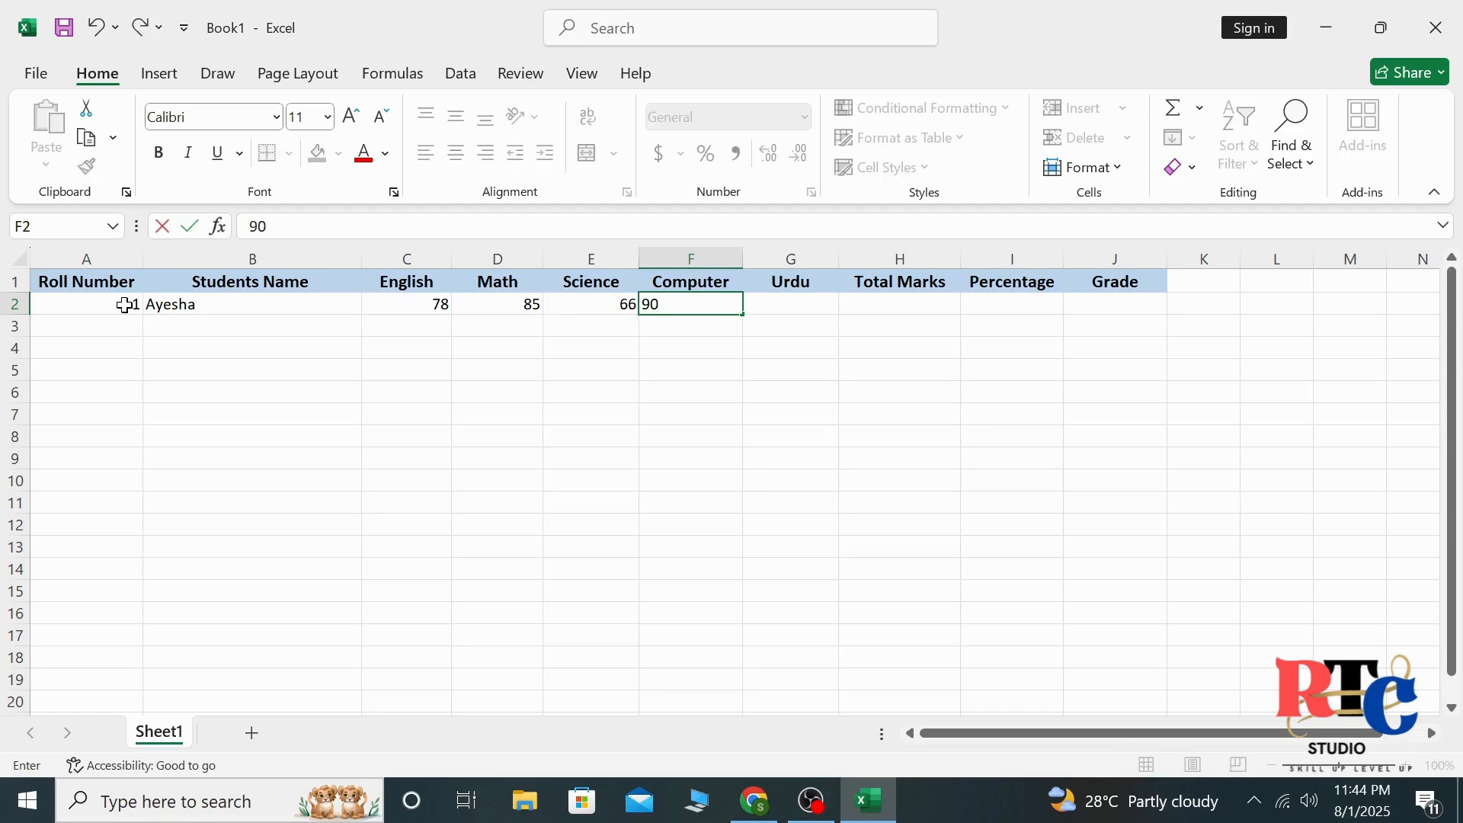
key("Tab")
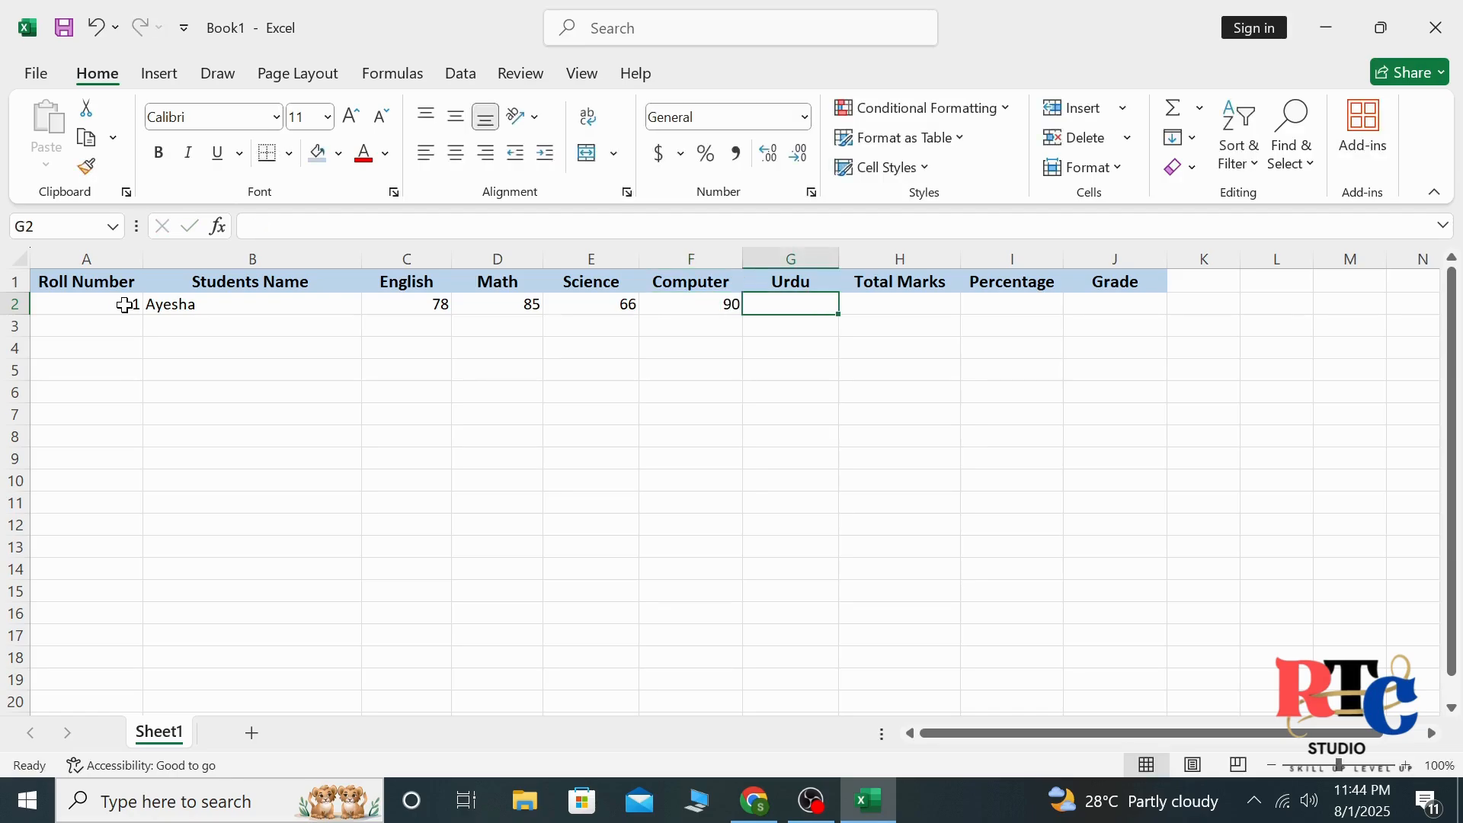
type("74")
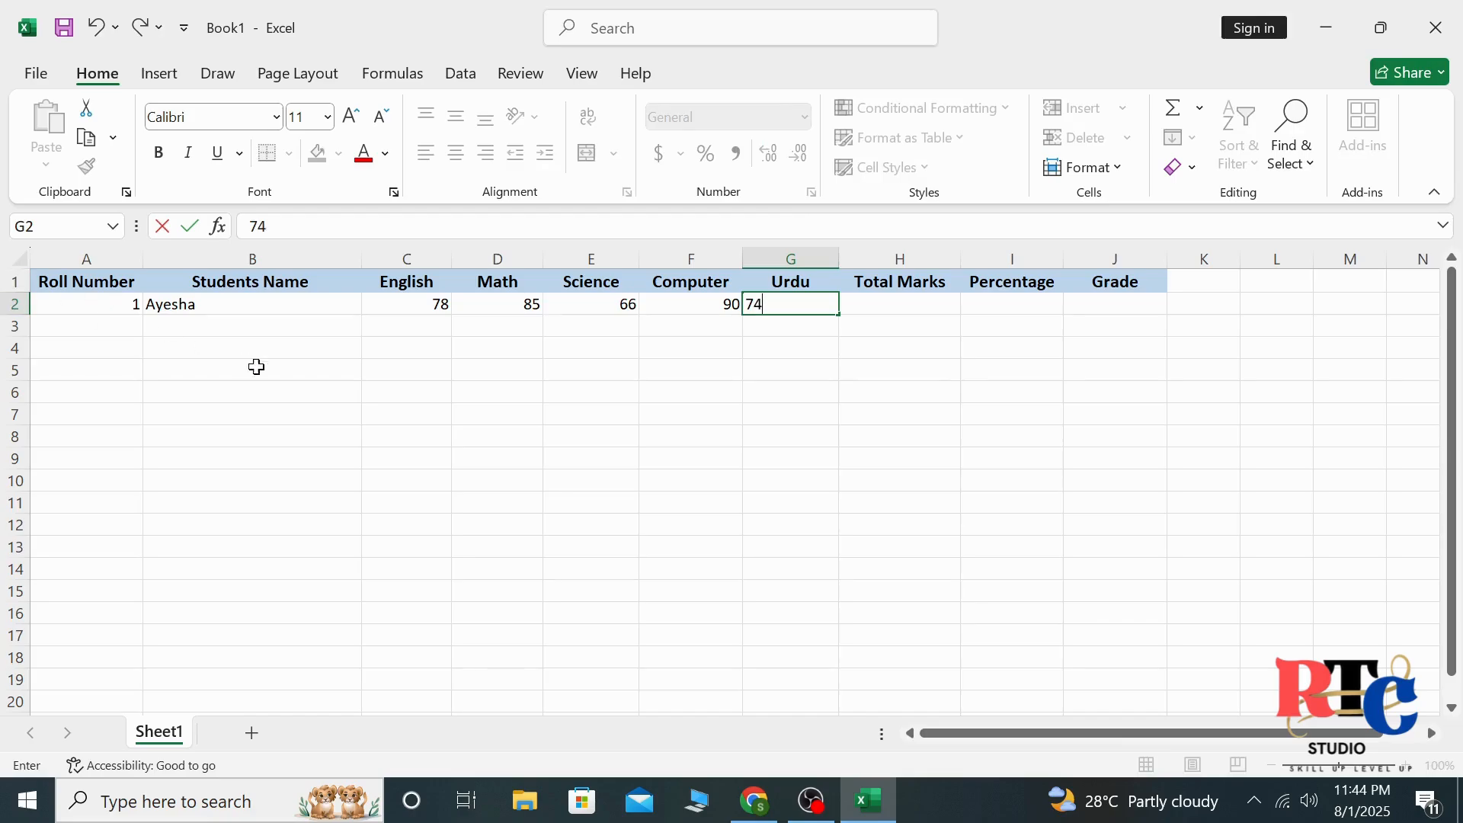
Enter roll number 2 in A3 and the second student's name in B3
left_click(133, 328)
type("2")
key("Tab")
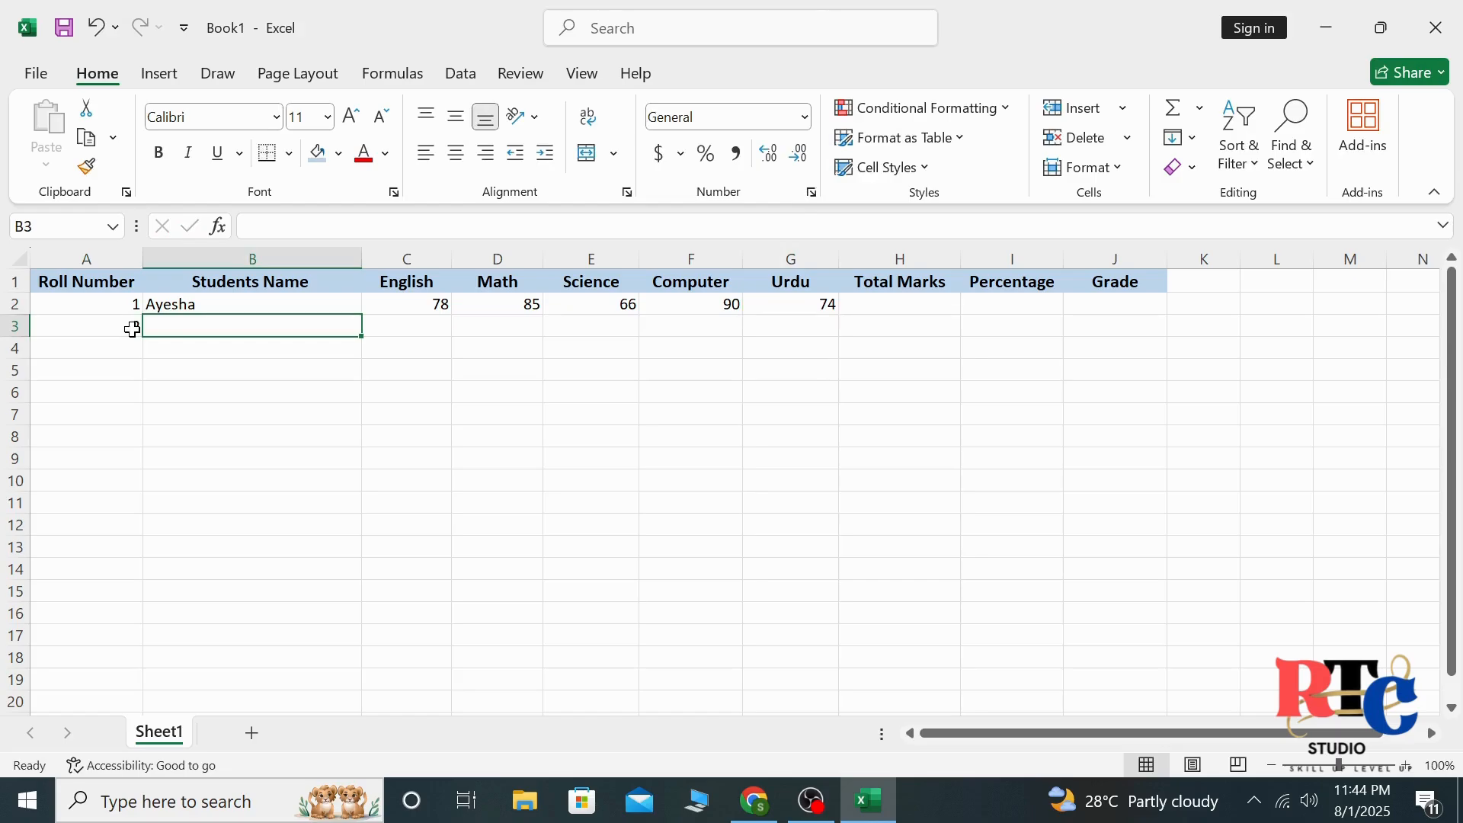
type("Ahm")
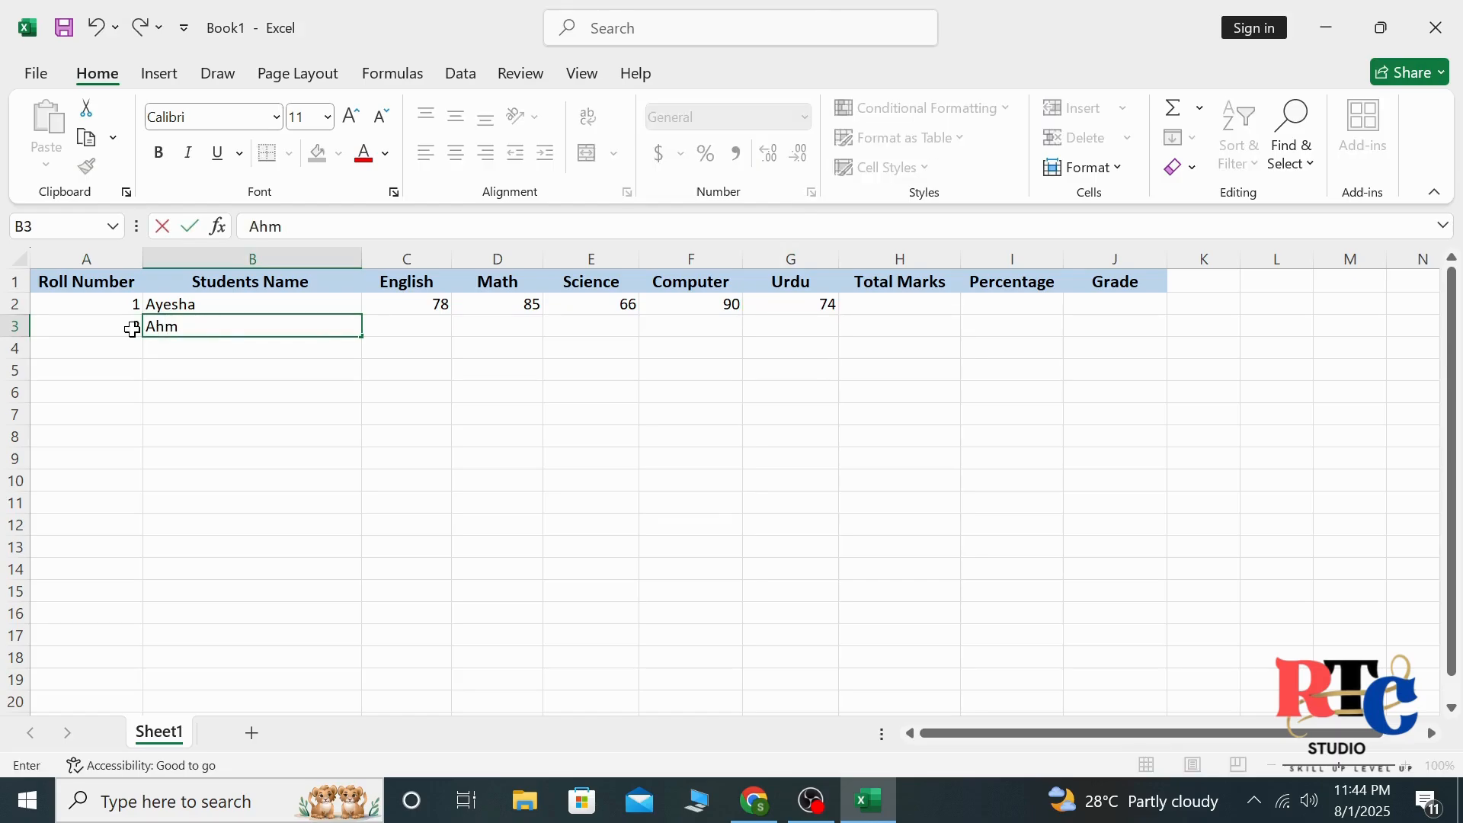
type("ed")
key("Tab")
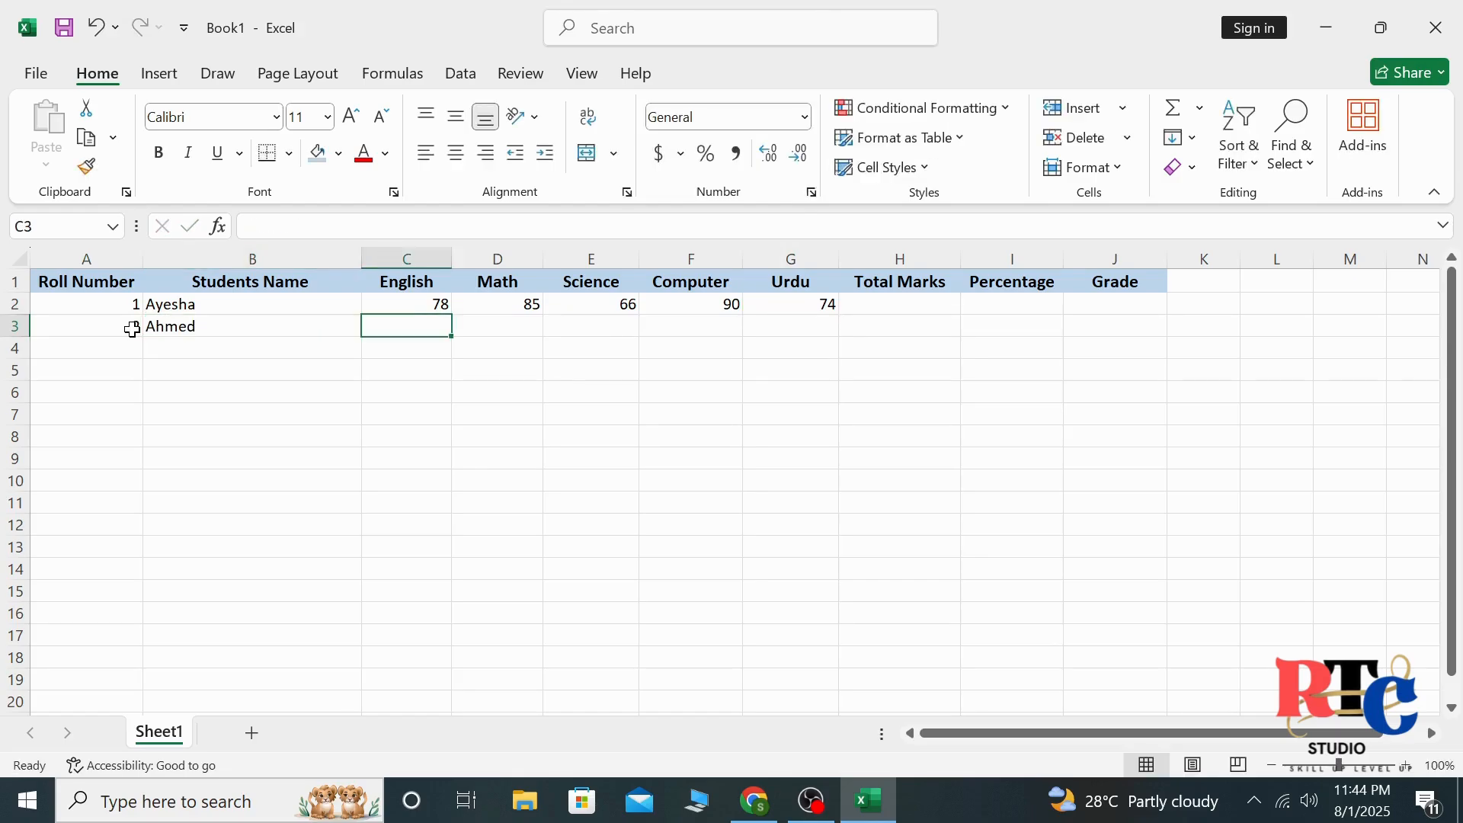
Enter the row 3 marks: English 50, Math 59, Science 43, Computer 80 and Urdu 92
type("50")
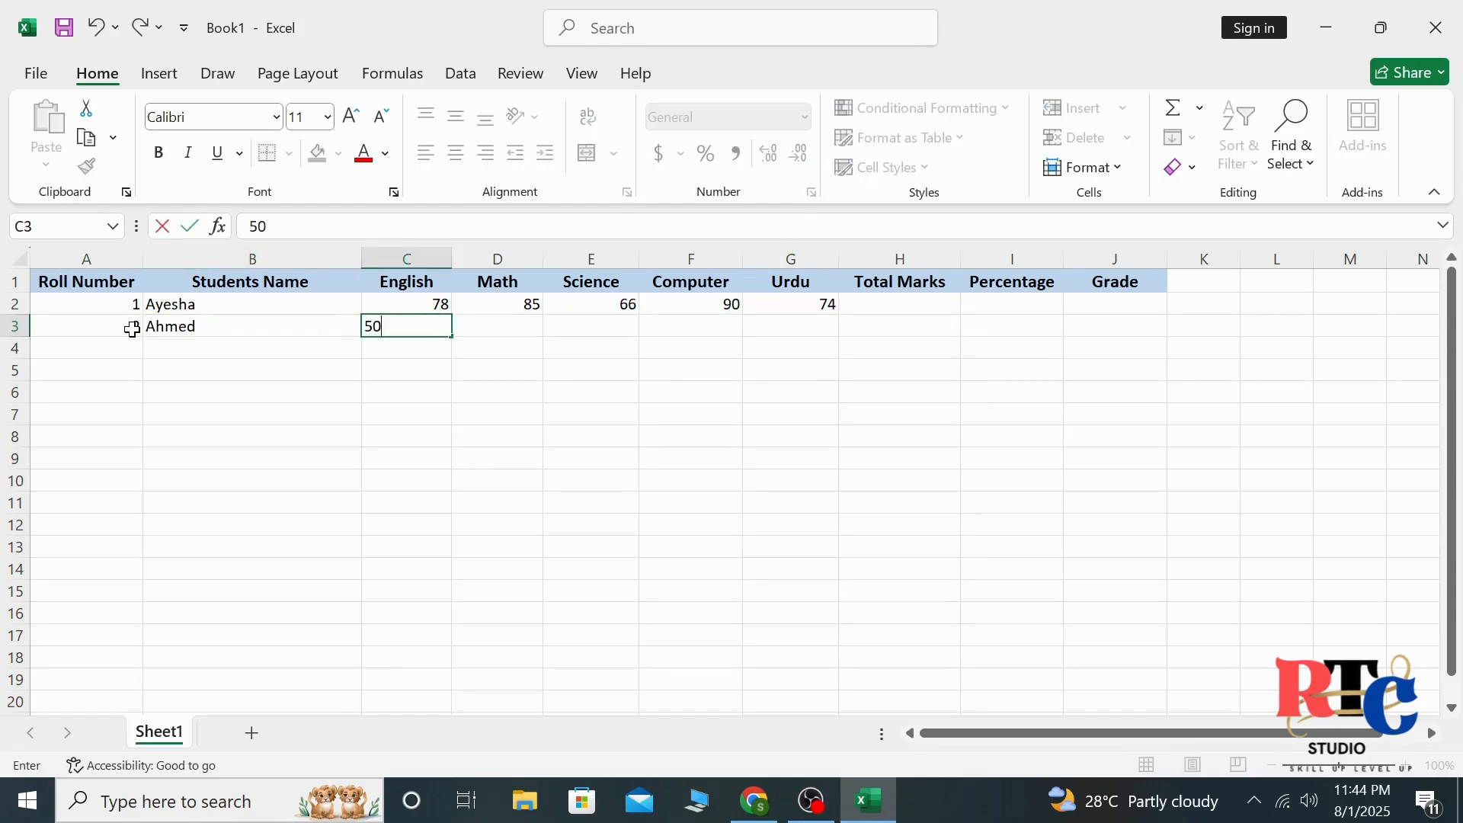
key("Tab")
type("59")
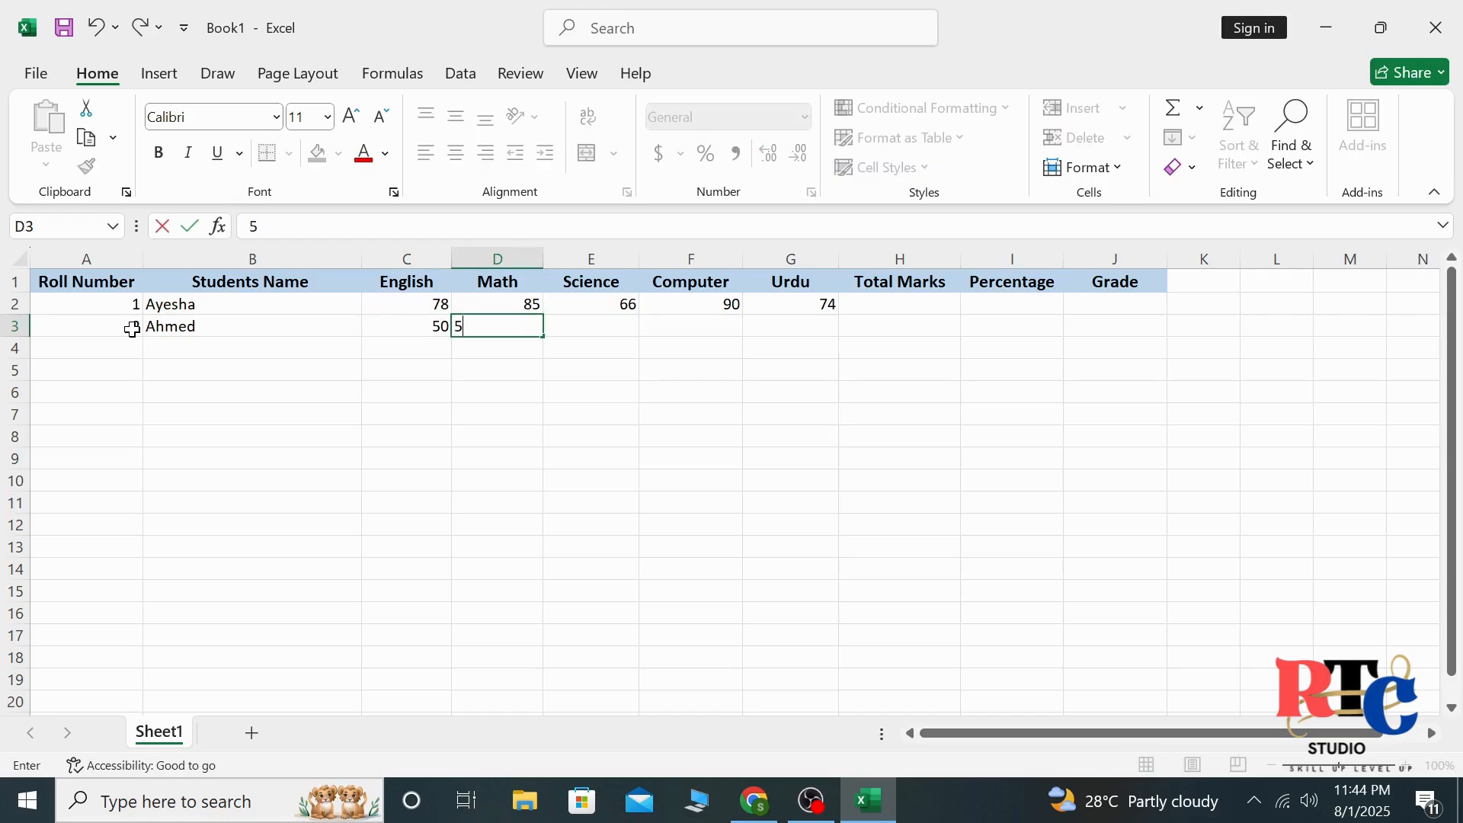
key("Tab")
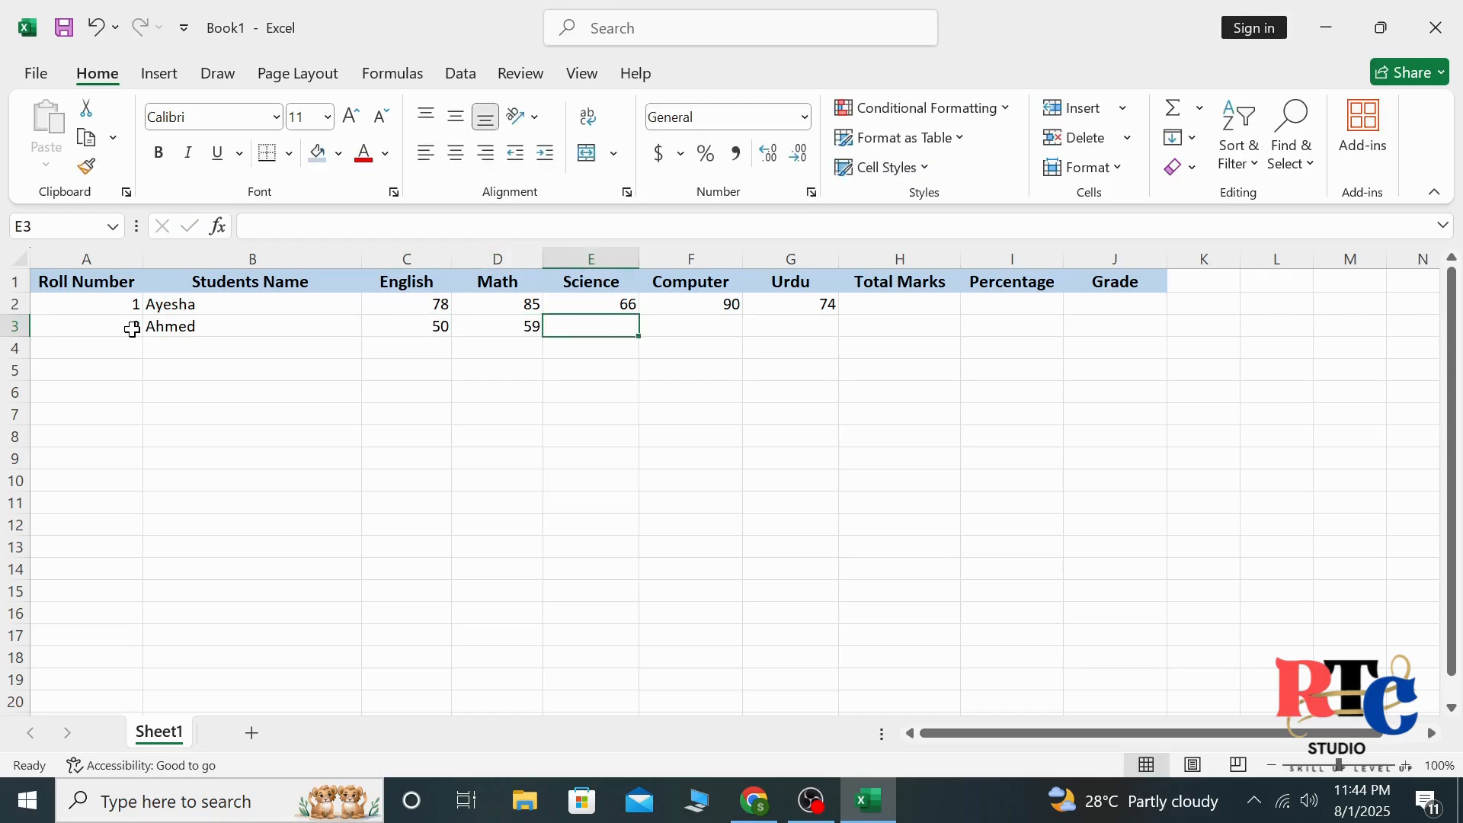
type("43")
key("Tab")
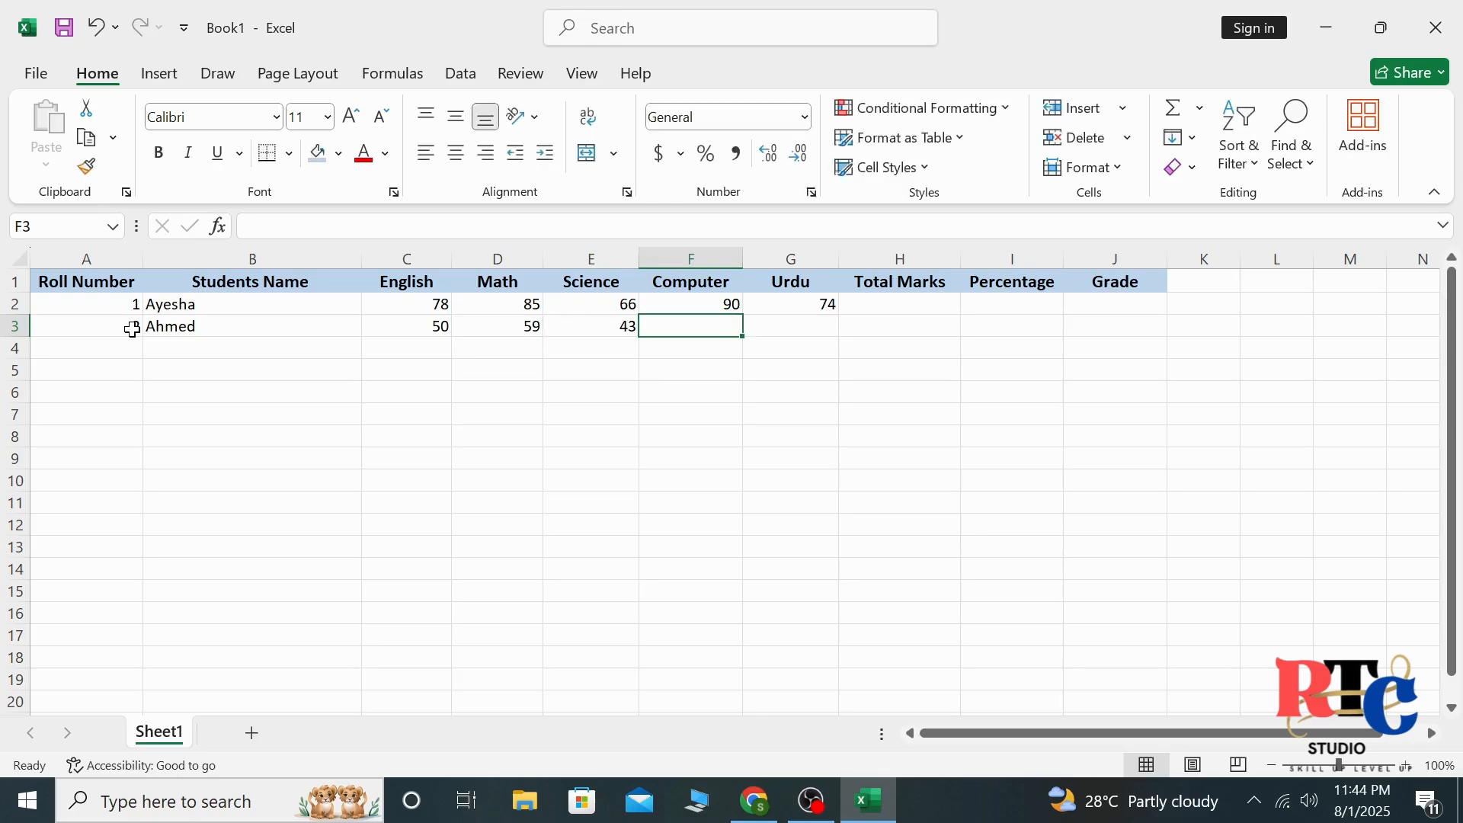
type("80")
key("Tab")
type("92")
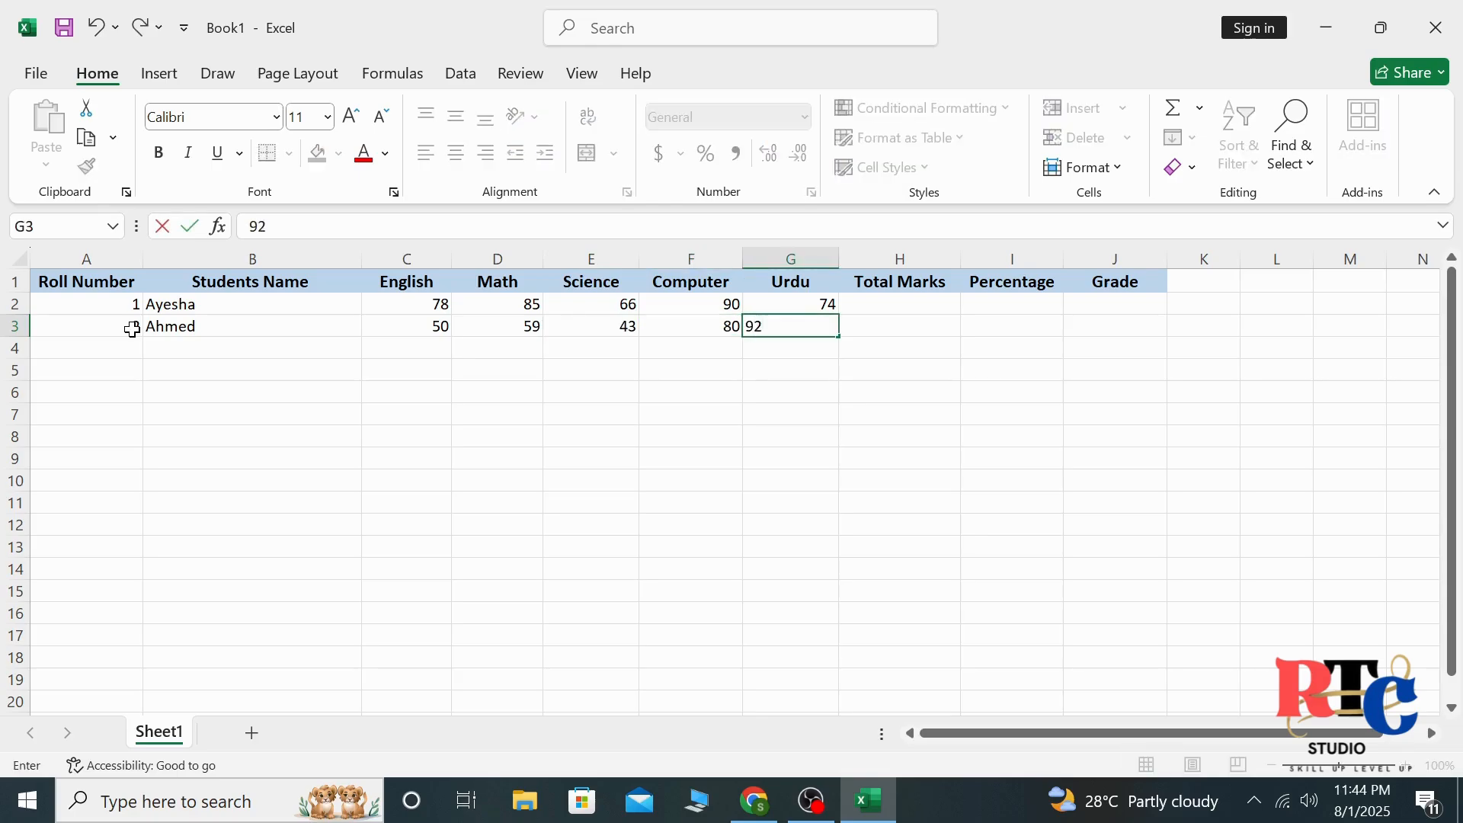
key("Tab")
Center the contents of the range A2:J14 horizontally
left_click_drag(97, 303, 876, 329)
left_click_drag(1064, 367, 1117, 575)
left_click(457, 156)
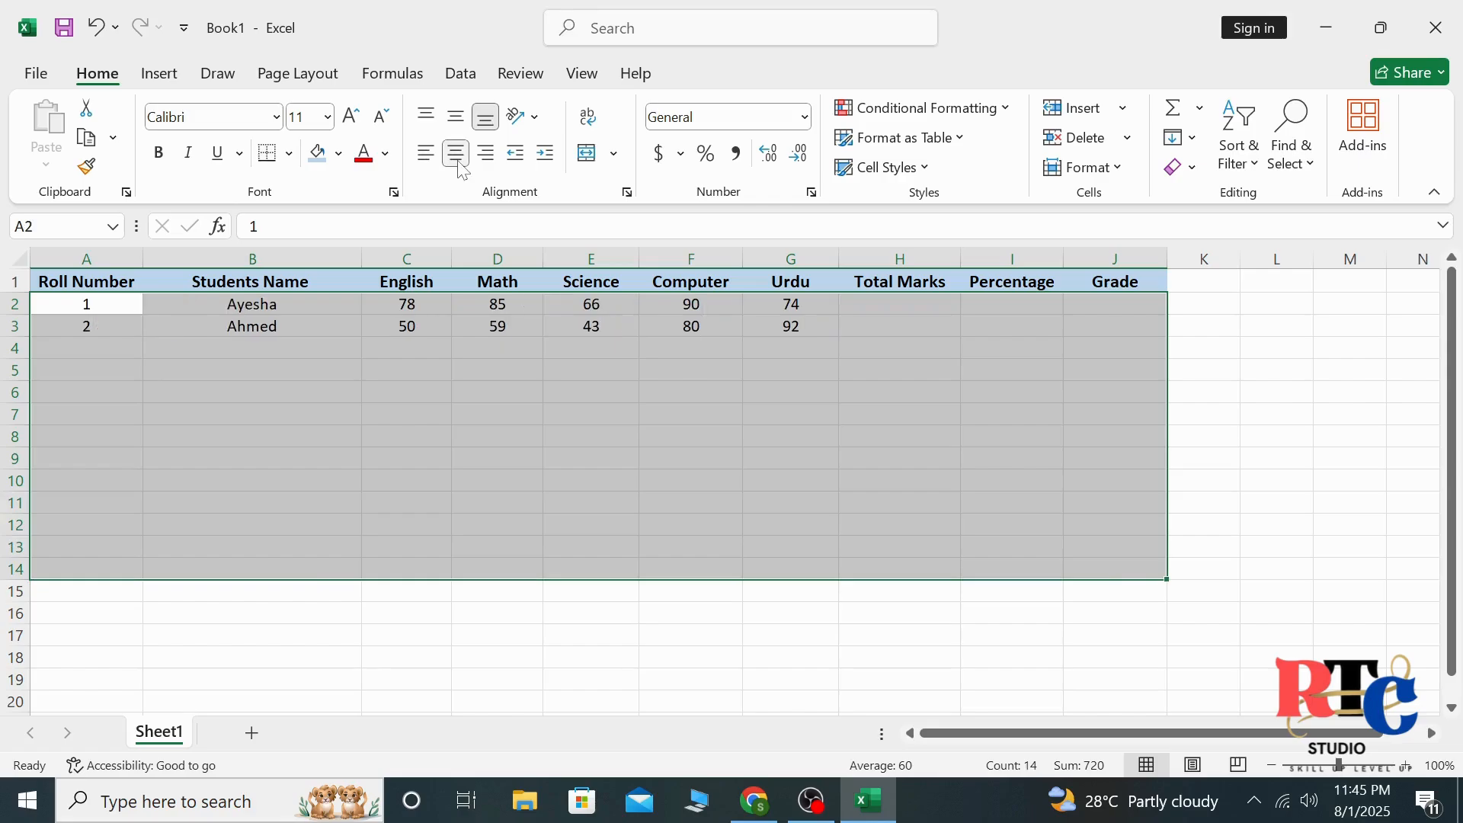
left_click(311, 587)
Fill the roll numbers from A2 down to A23 as a series
double_click(116, 347)
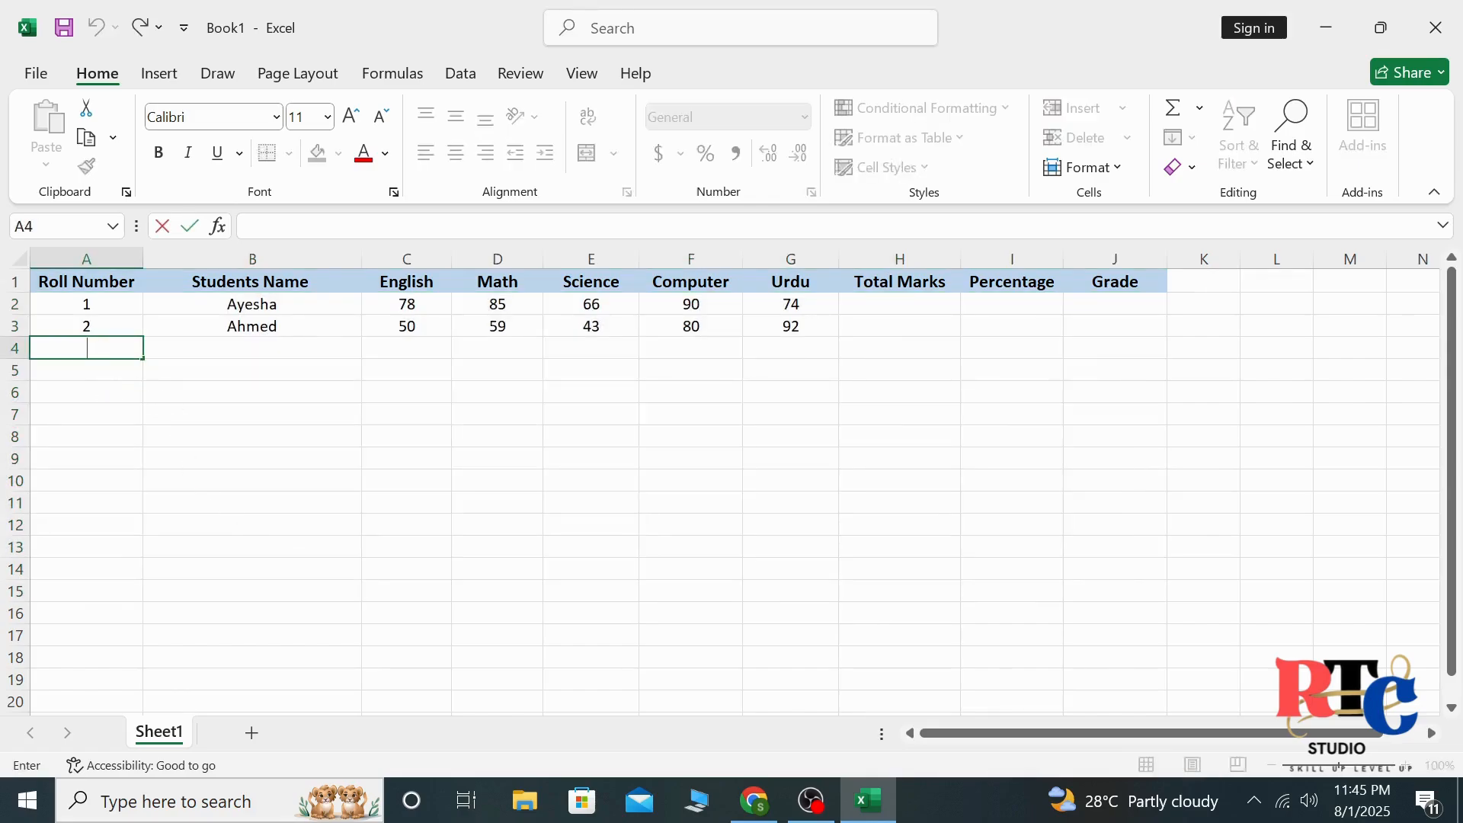
left_click(124, 303)
left_click_drag(141, 314, 122, 612)
left_click(160, 636)
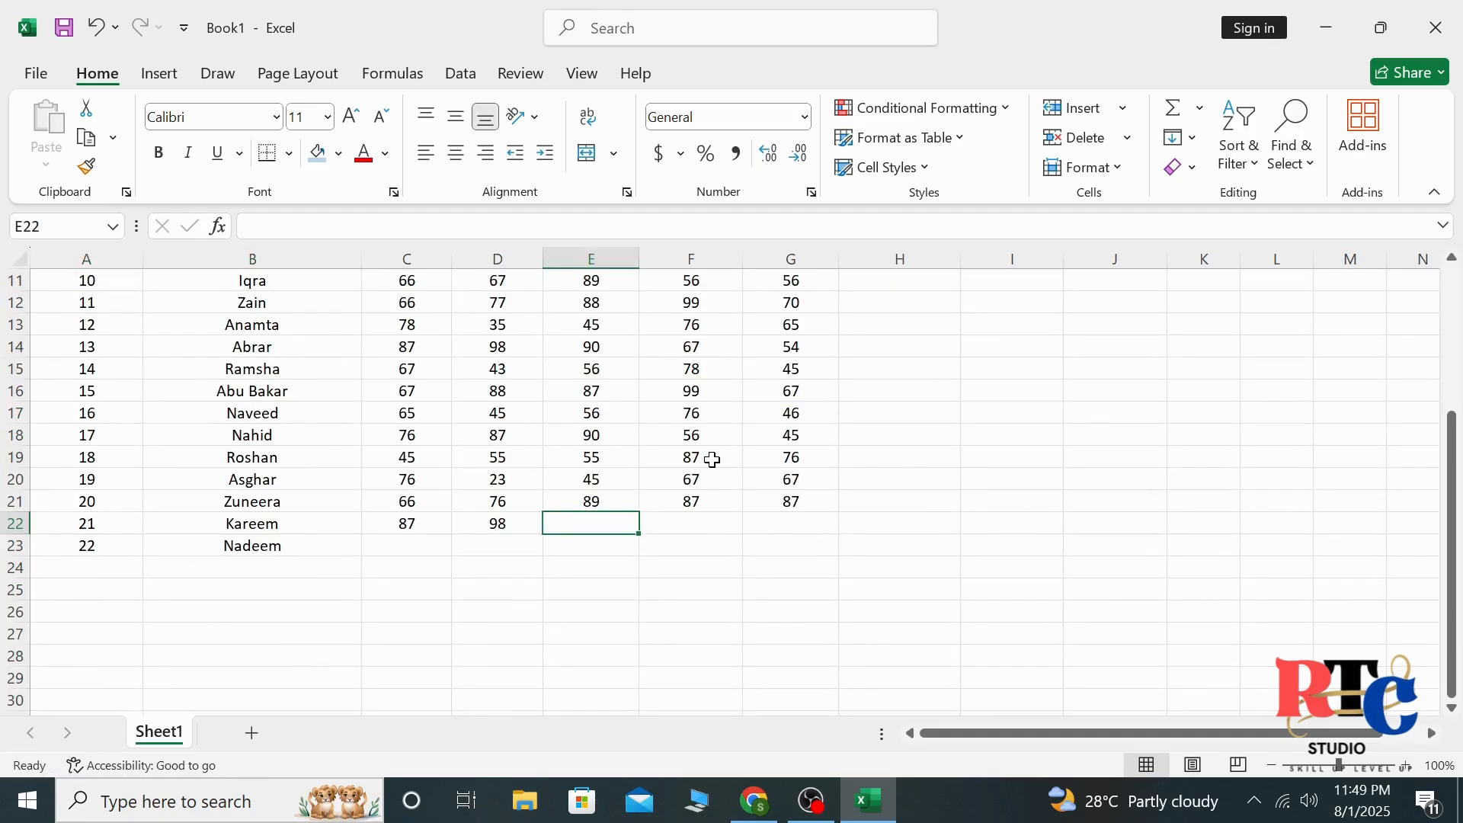
Complete the marks in row 22 with Science 66, Computer 54 and Urdu 45
type("66")
key("Tab")
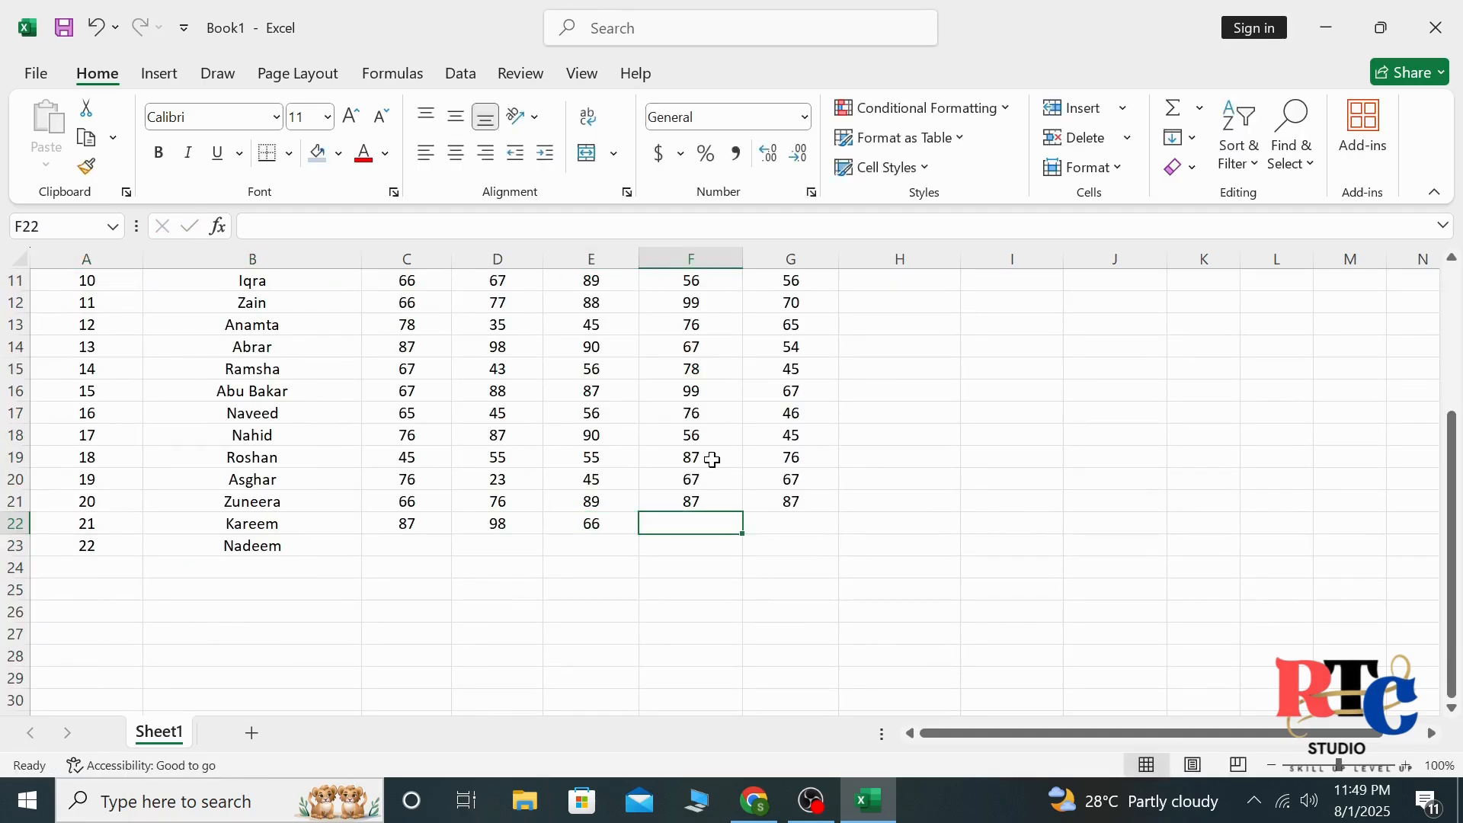
type("54")
key("Tab")
type("45")
key("Down")
Enter the Urdu mark 87 in G23 and the Computer mark 78 in F23
type("87")
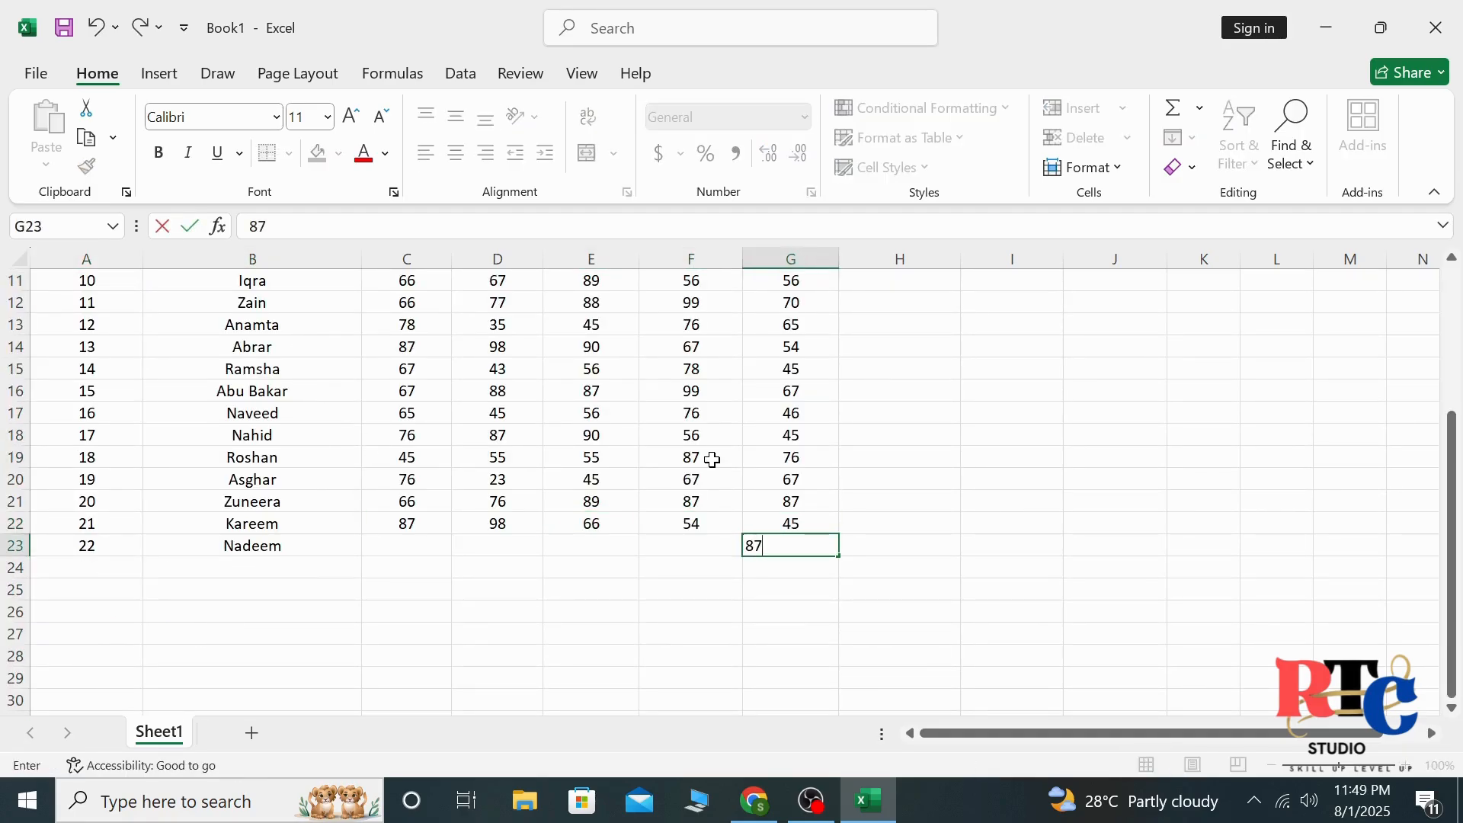
key("Left")
type("6")
key("Left")
key("Right")
type("7")
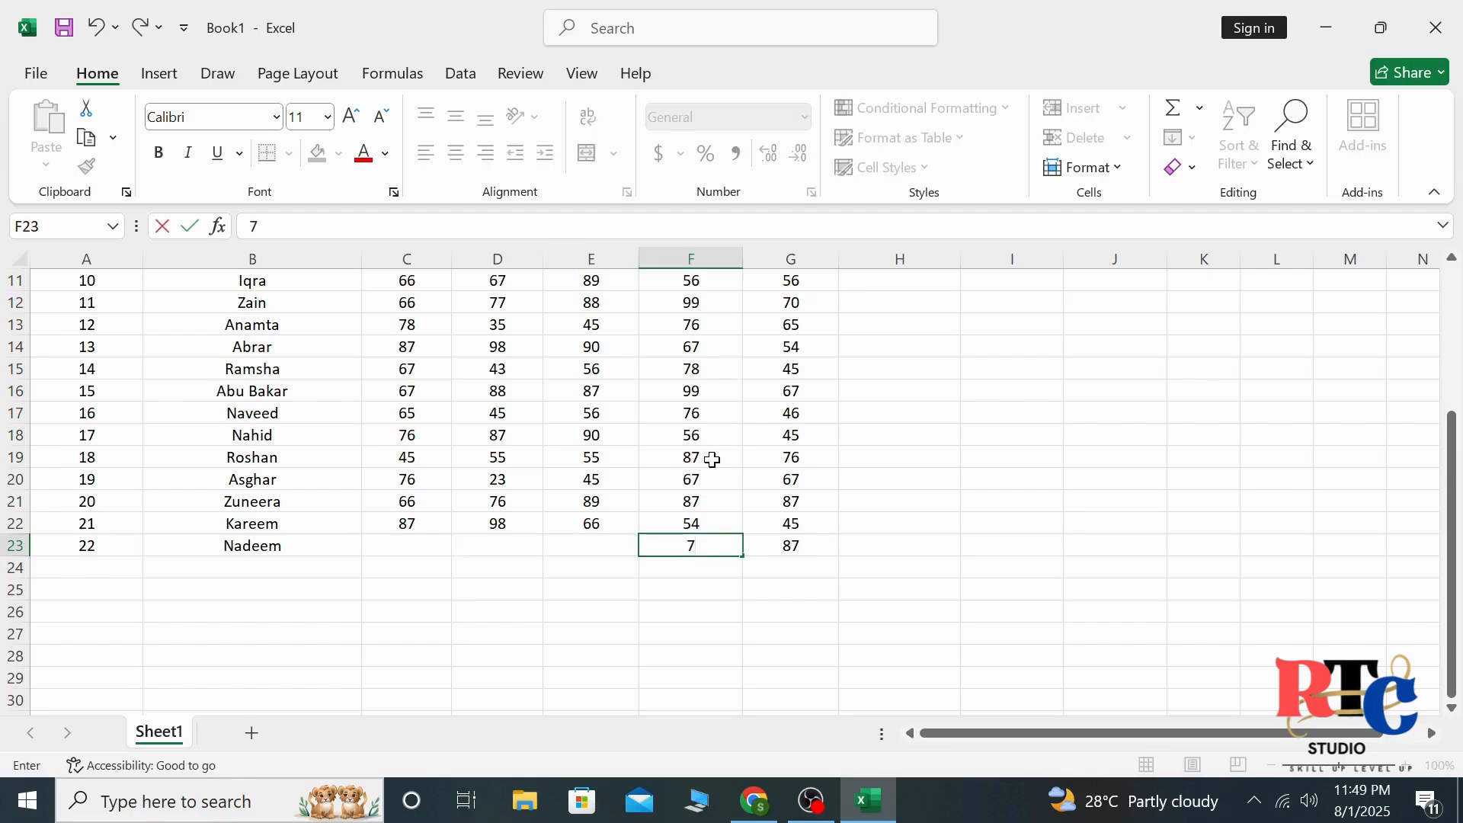
type("8")
key("Left")
Complete row 23 with the marks Science 89, Math 56 and English 87
type("89")
key("Left")
type("5")
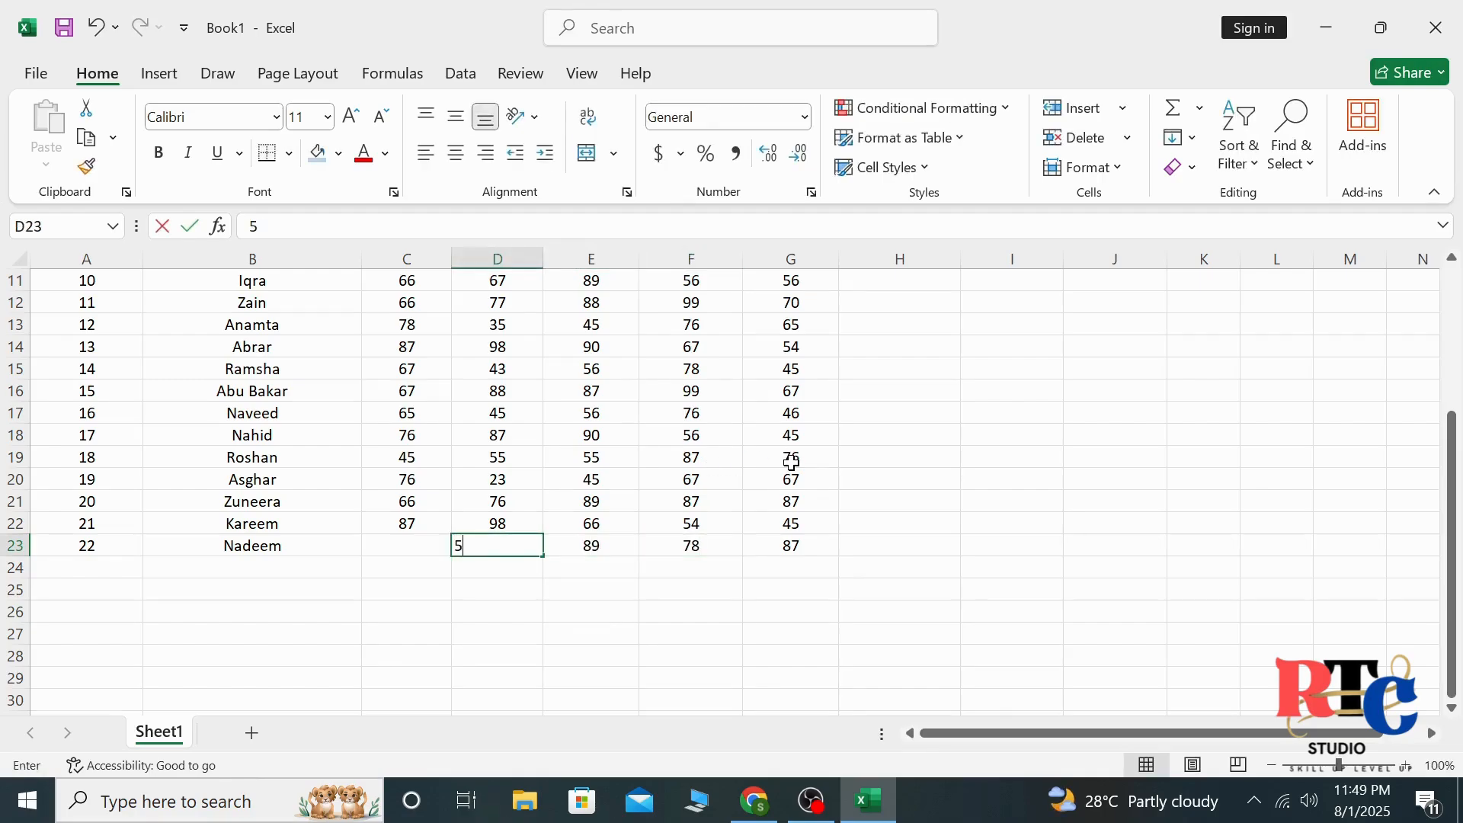
type("6")
key("Left")
type("87")
key("Return")
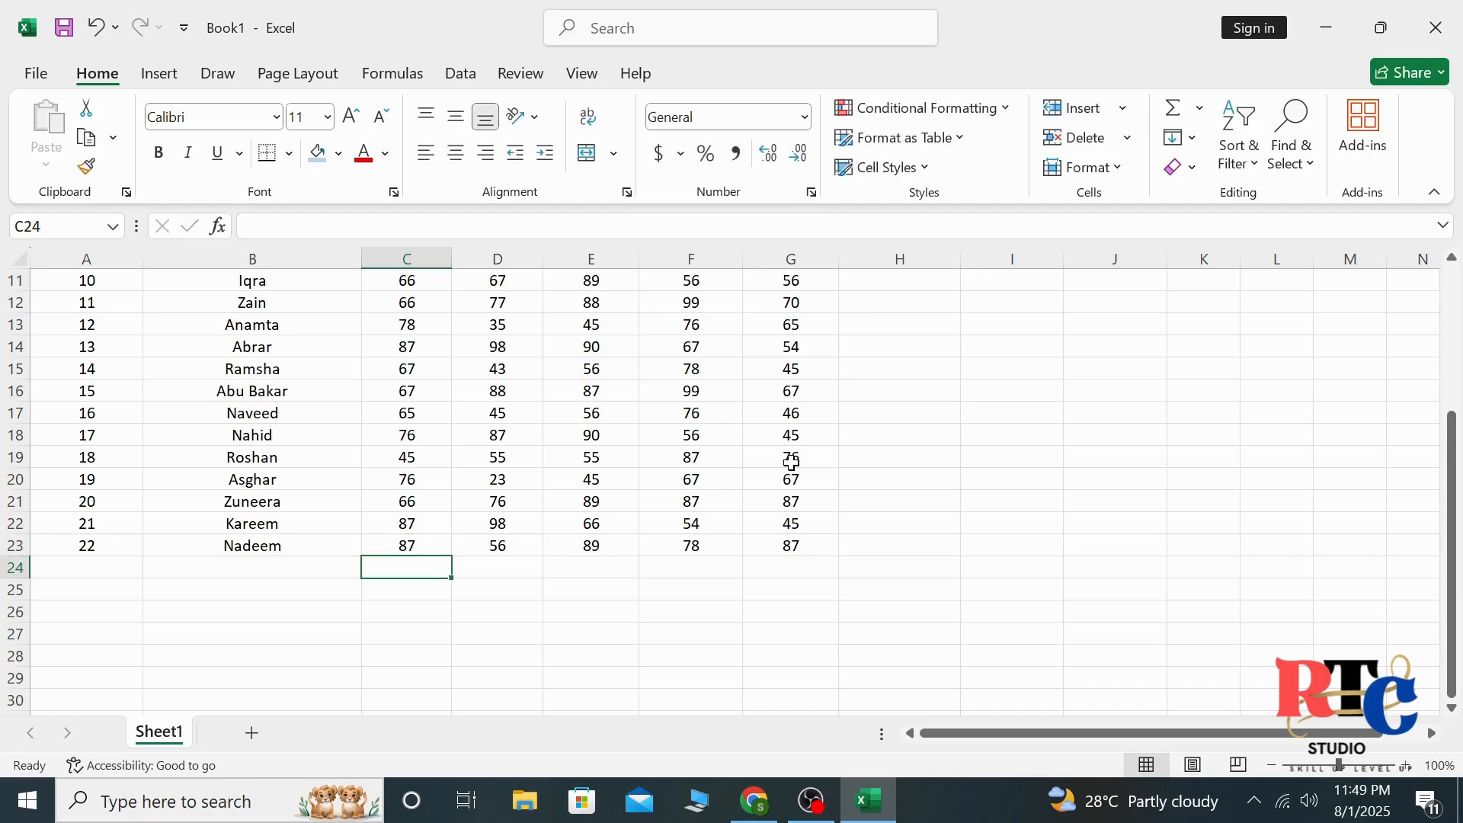
left_click(1361, 329)
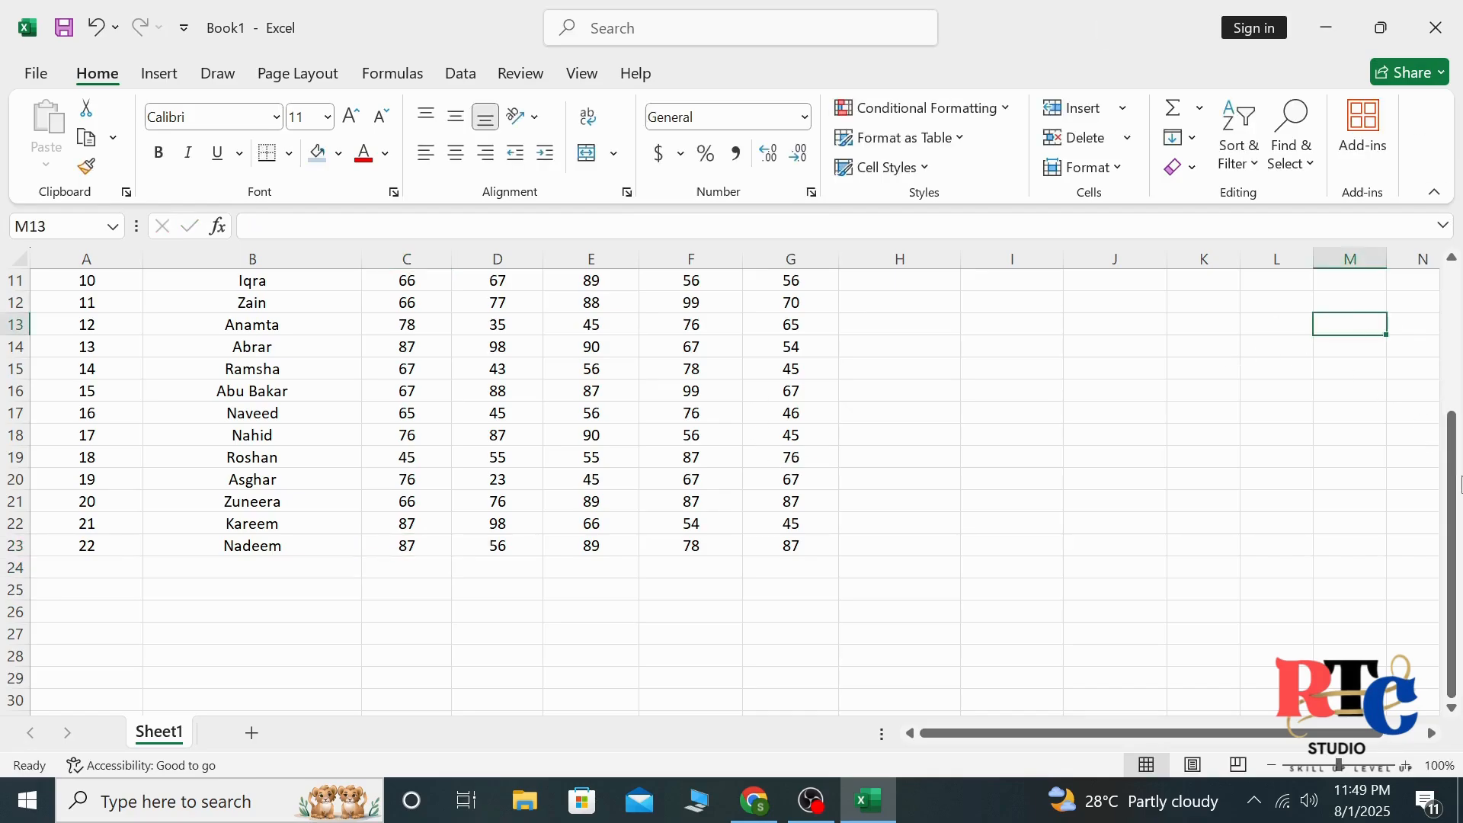
left_click_drag(1332, 519, 1304, 522)
Enter the formula =SUM(C2:G2) in H2 to total the first student's marks
left_click_drag(1449, 496, 1449, 342)
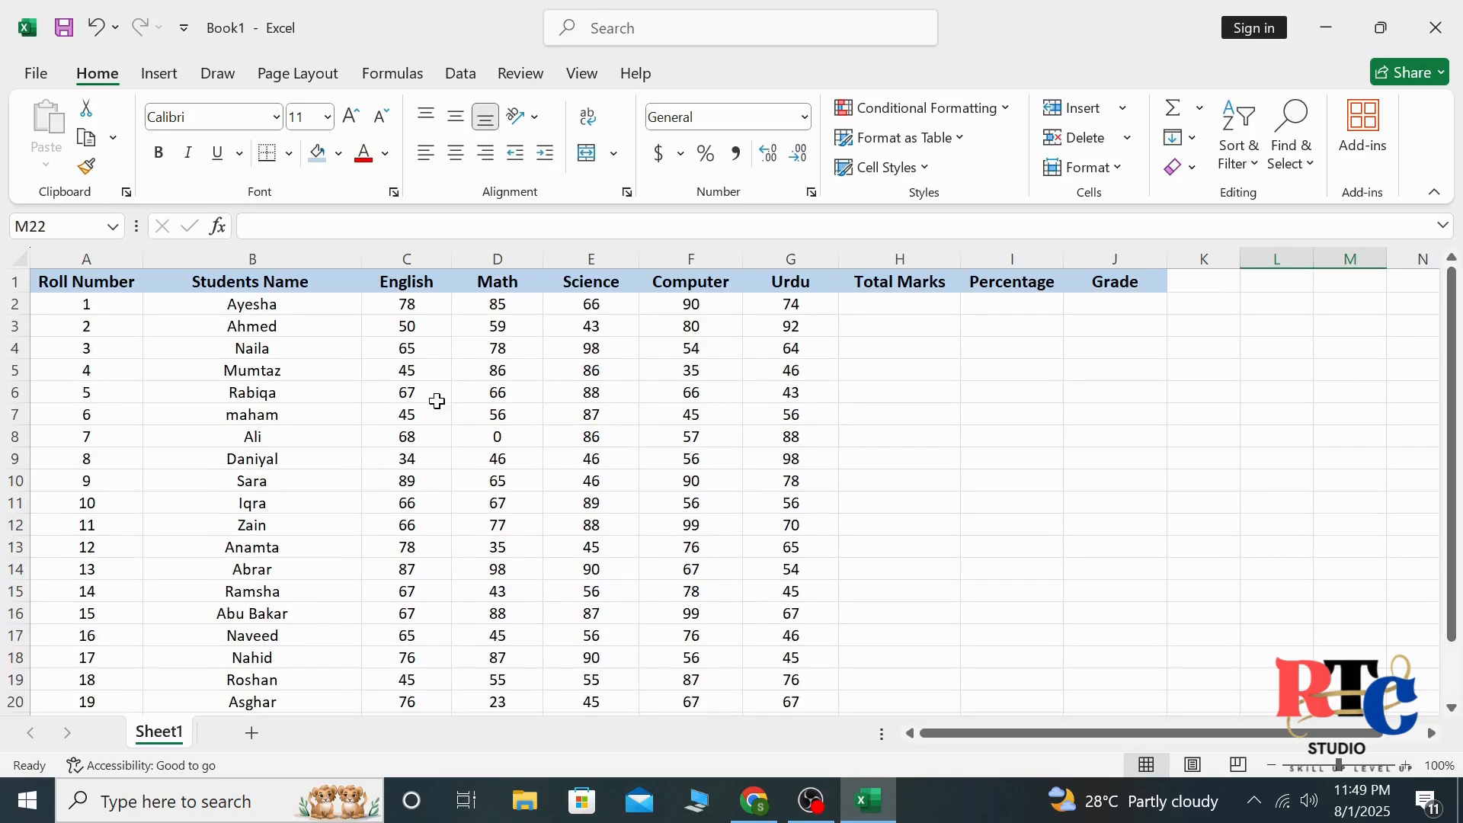
left_click(3, 304)
left_click(911, 302)
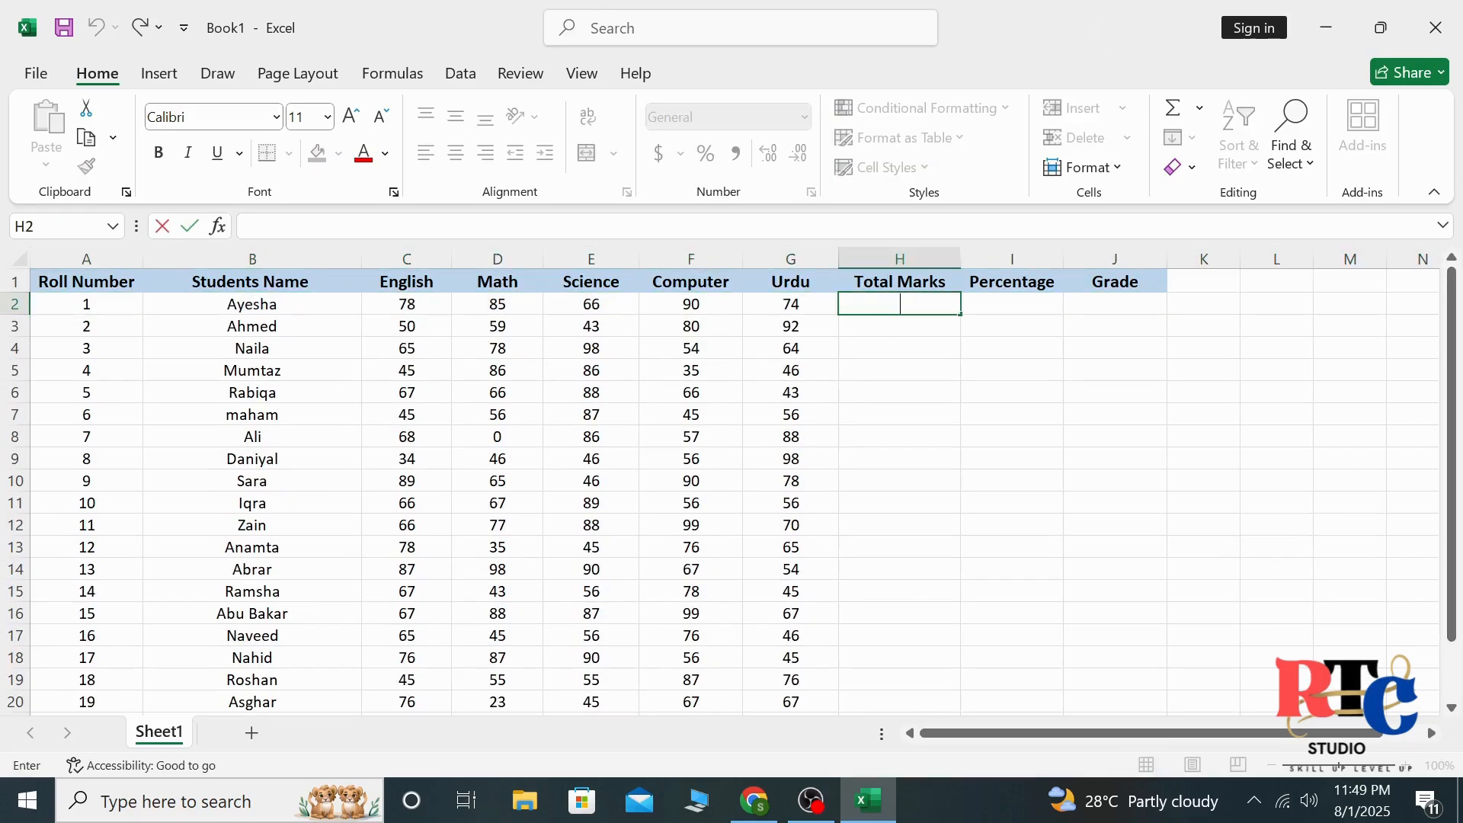
type("=SU")
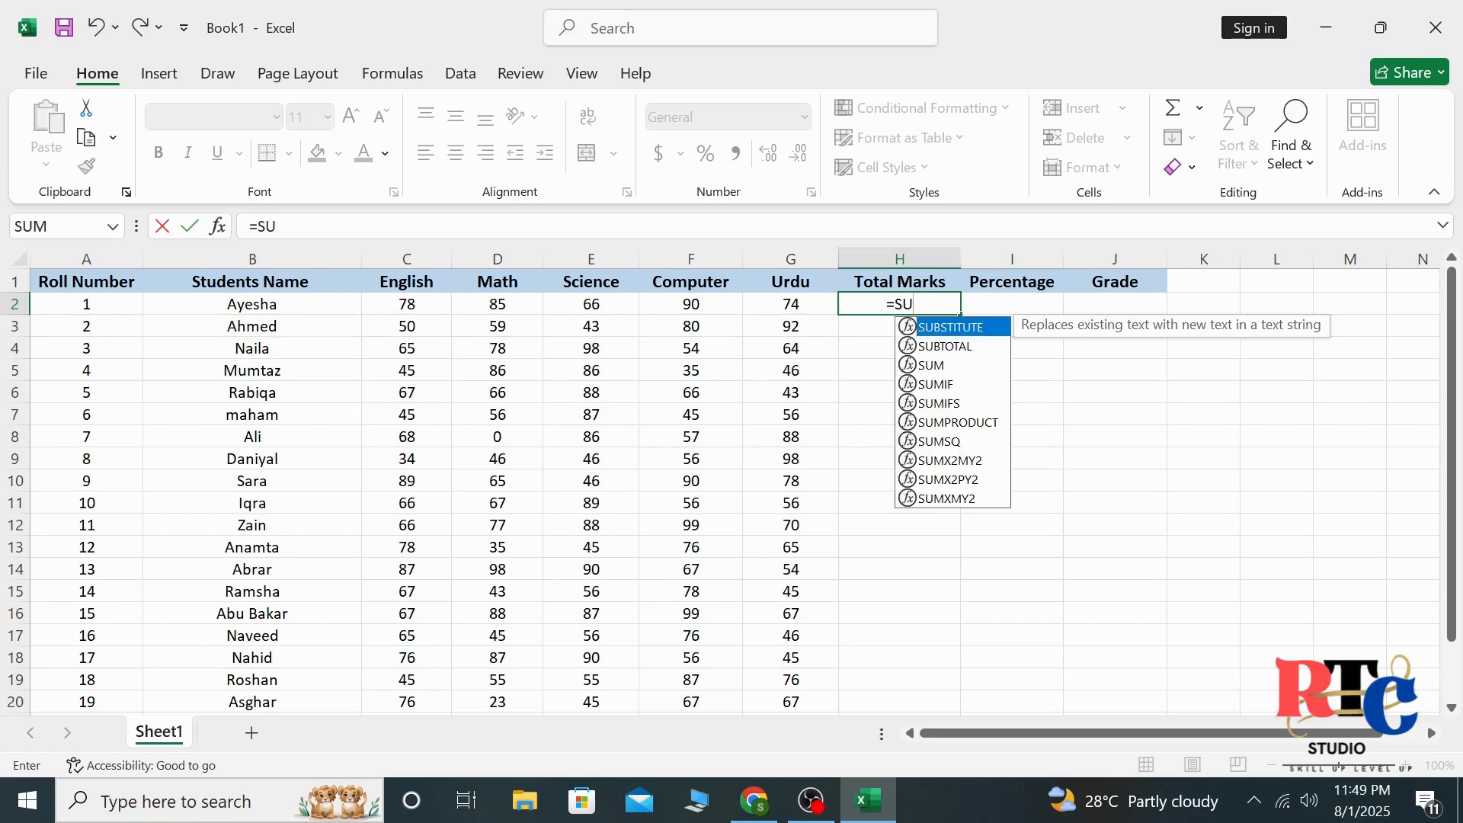
left_click(948, 367)
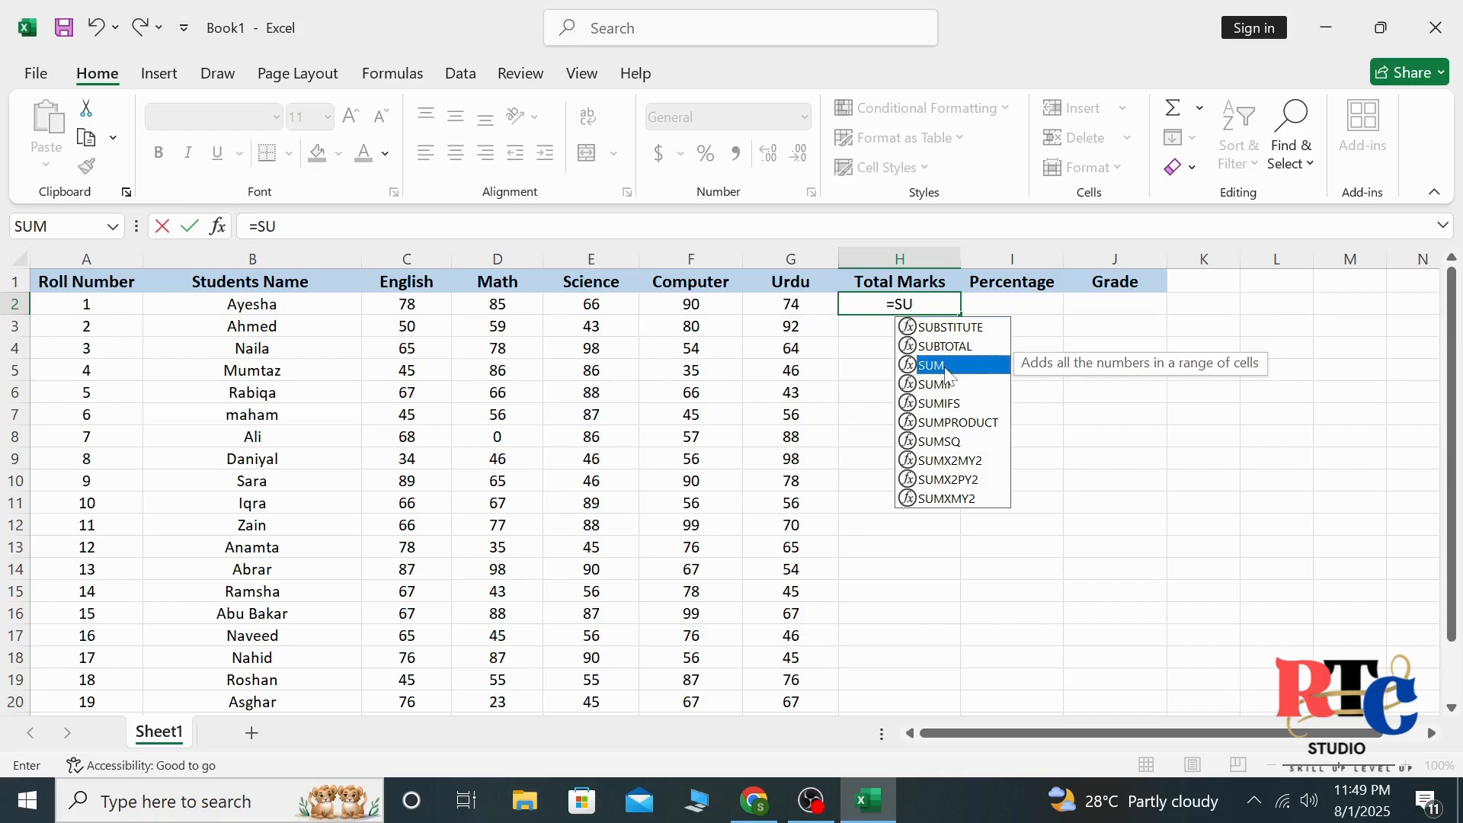
key("Return")
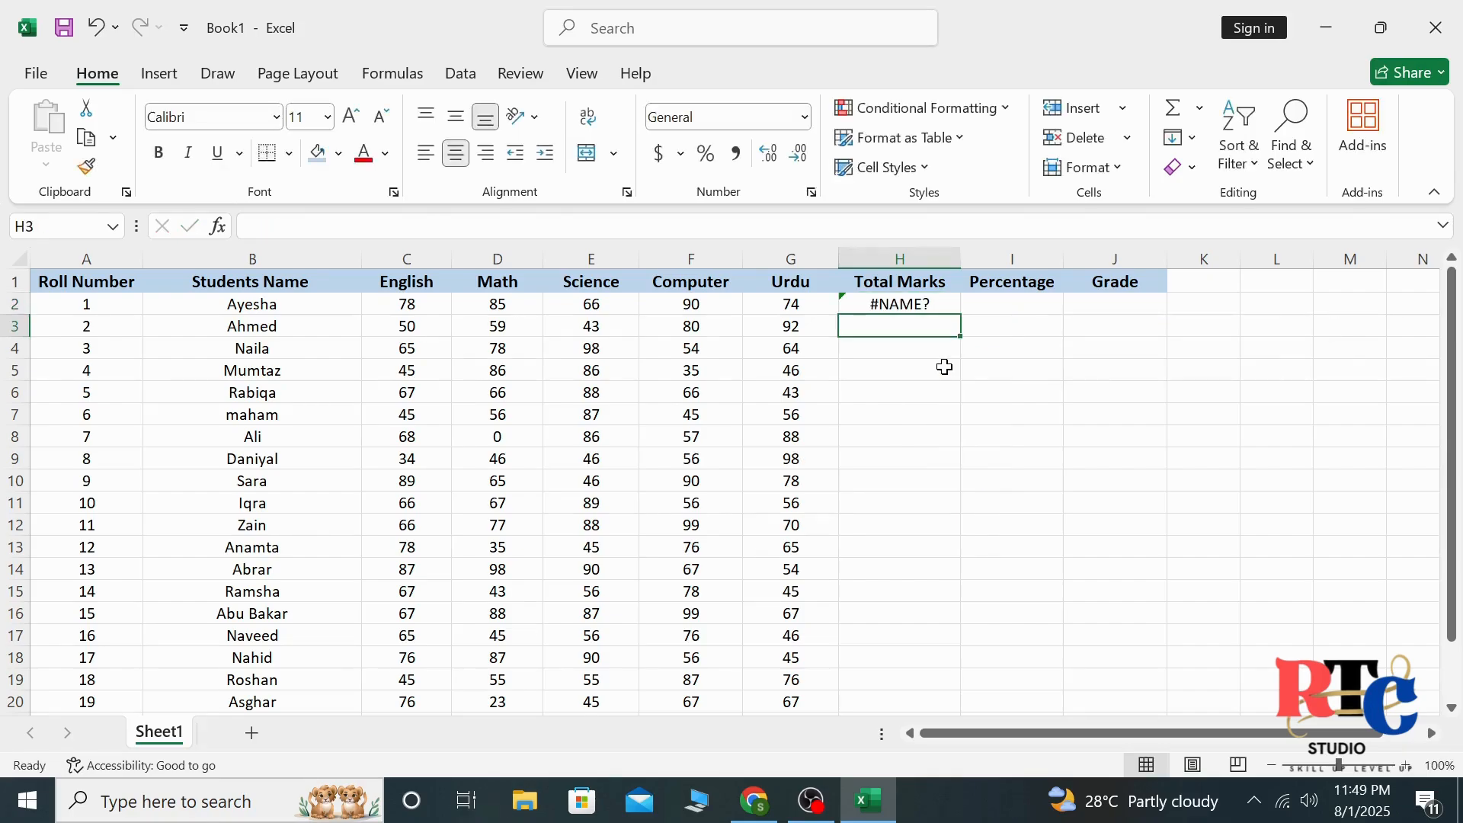
double_click(936, 305)
type("M")
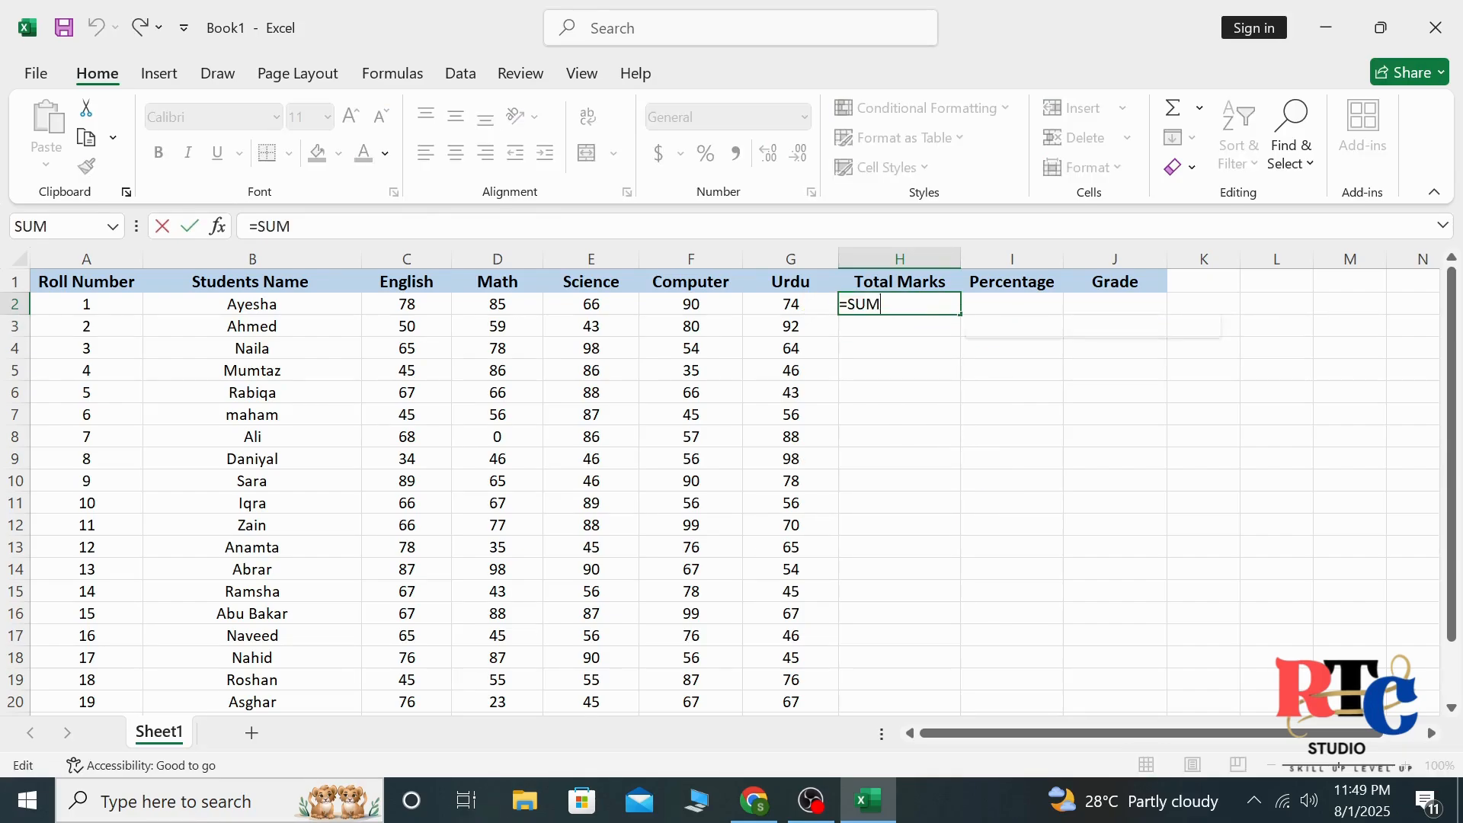
type("(")
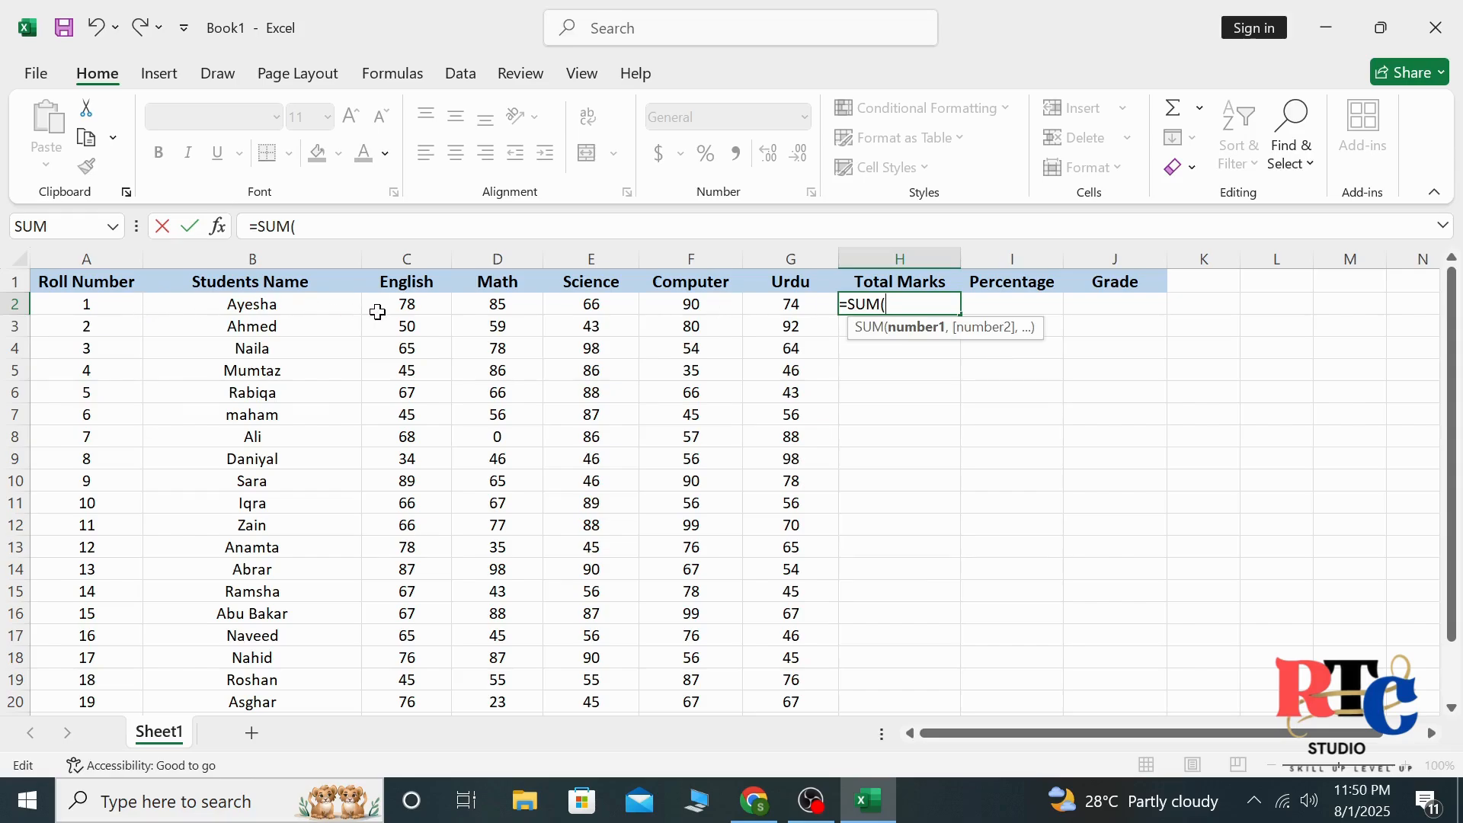
left_click(411, 307)
left_click_drag(411, 307, 771, 307)
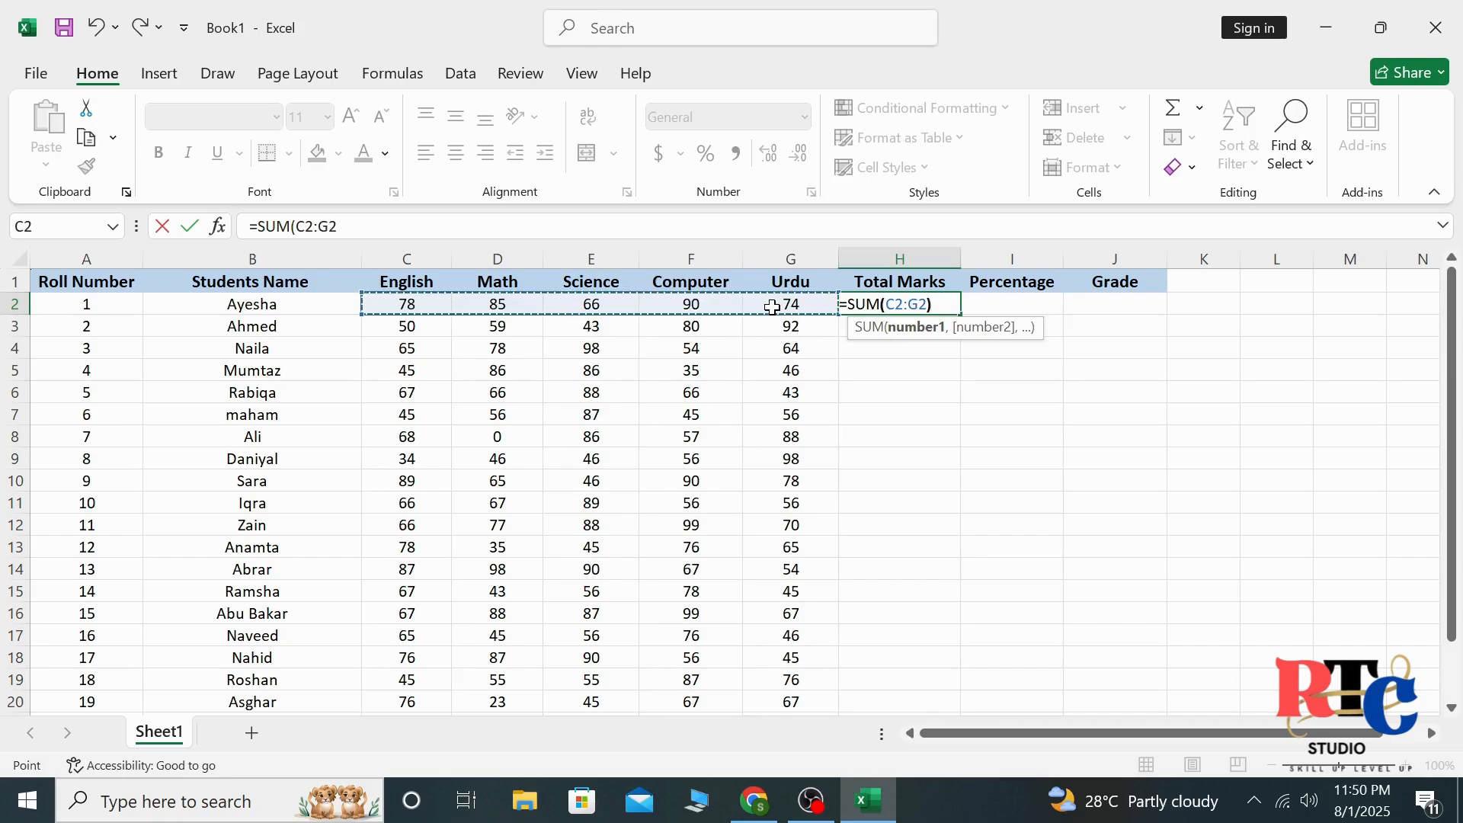
type(")")
key("Return")
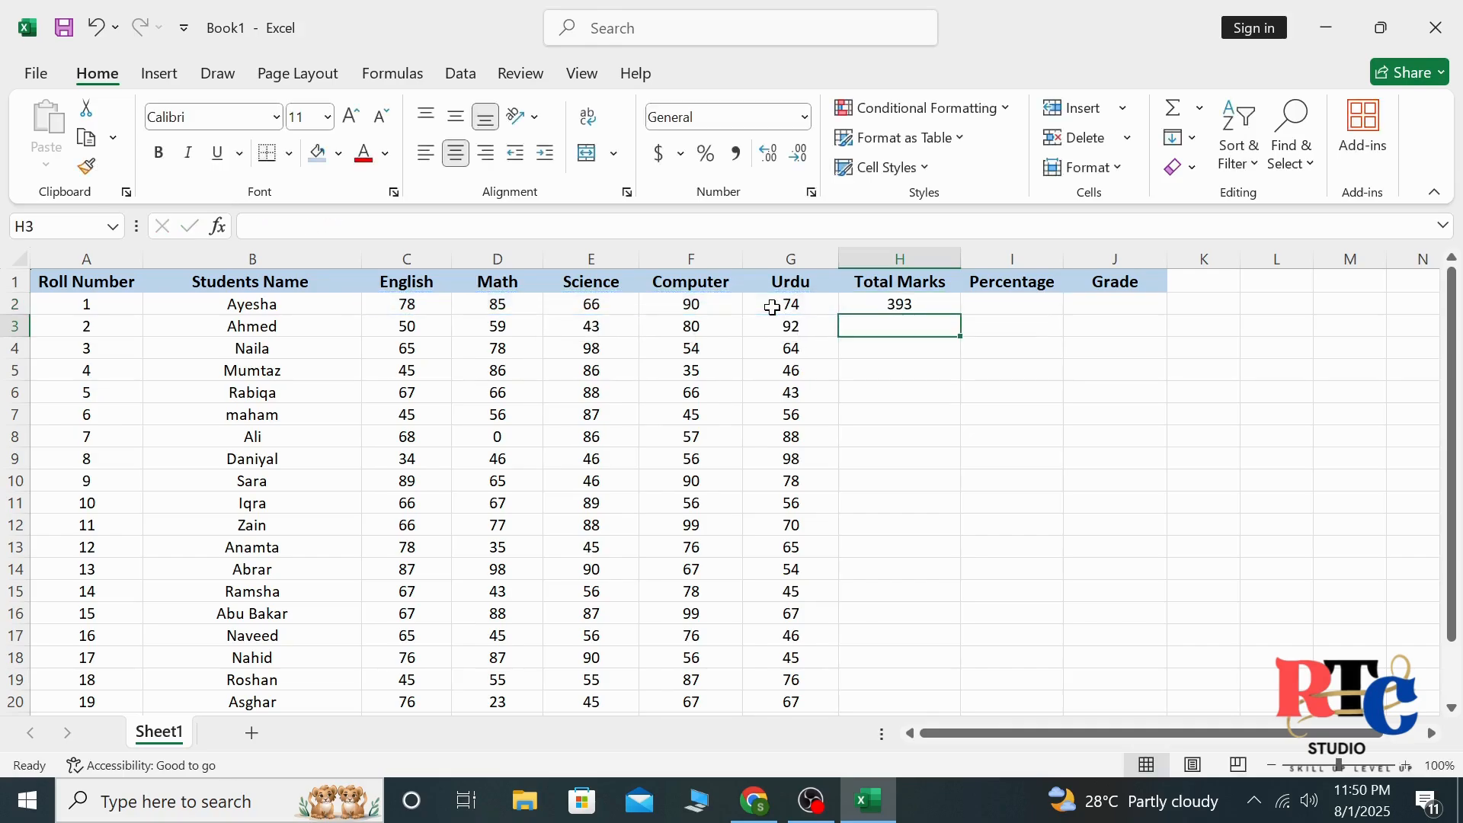
Fill the total marks formula from H2 down through H23 for all students
left_click(951, 305)
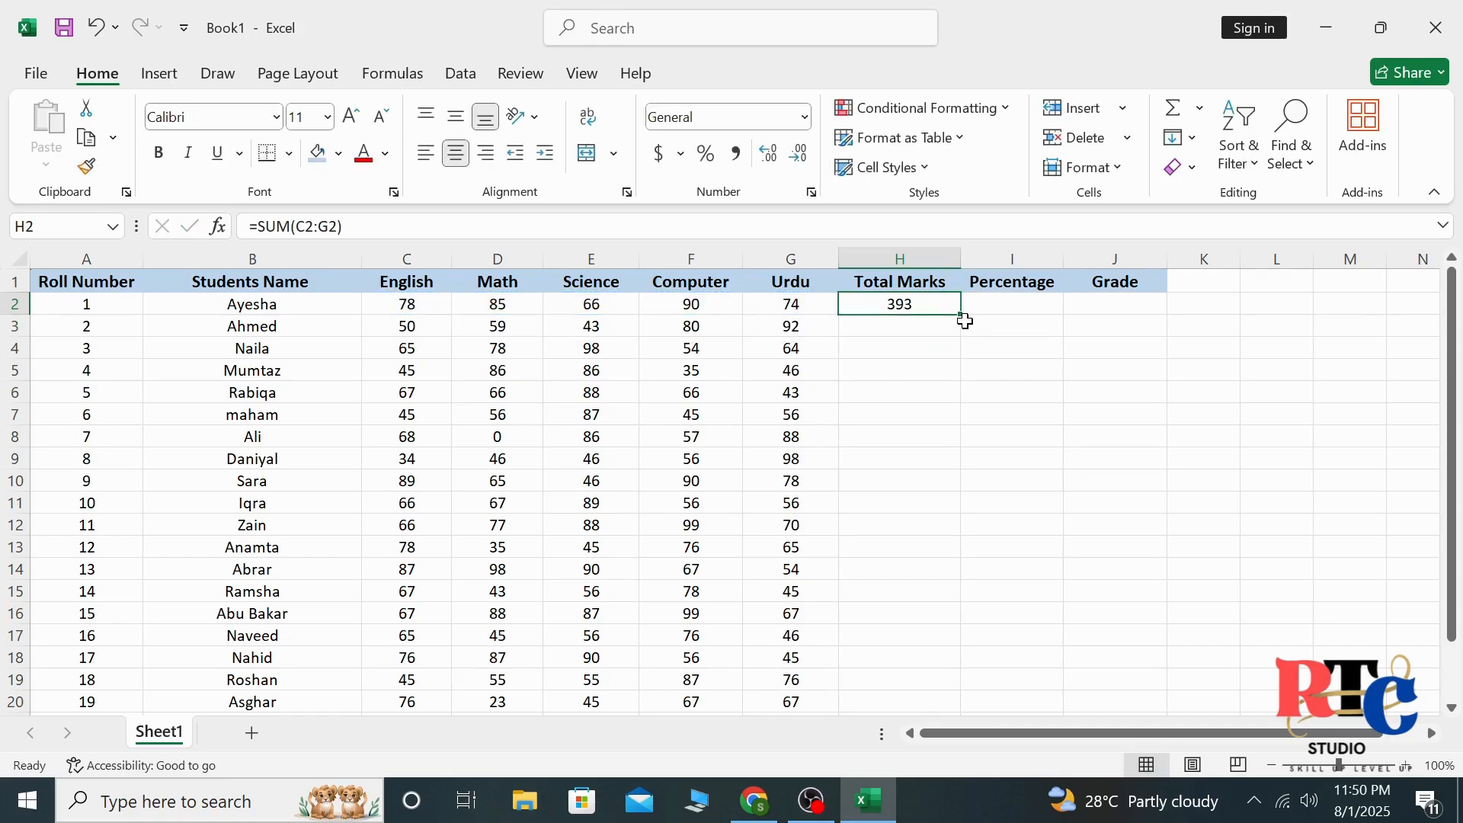
left_click_drag(961, 314, 950, 657)
left_click(1164, 499)
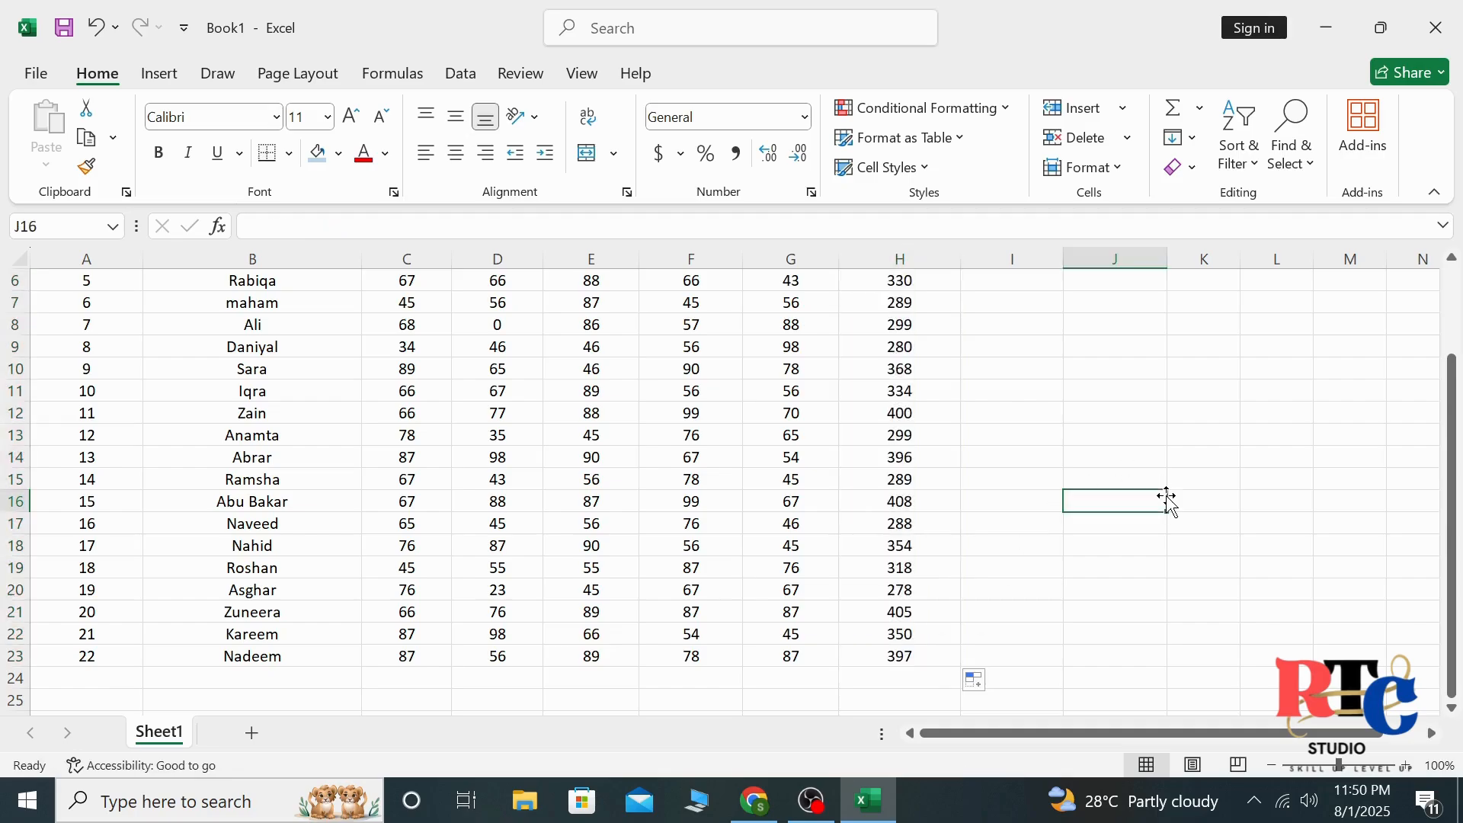
left_click_drag(1455, 501, 1455, 412)
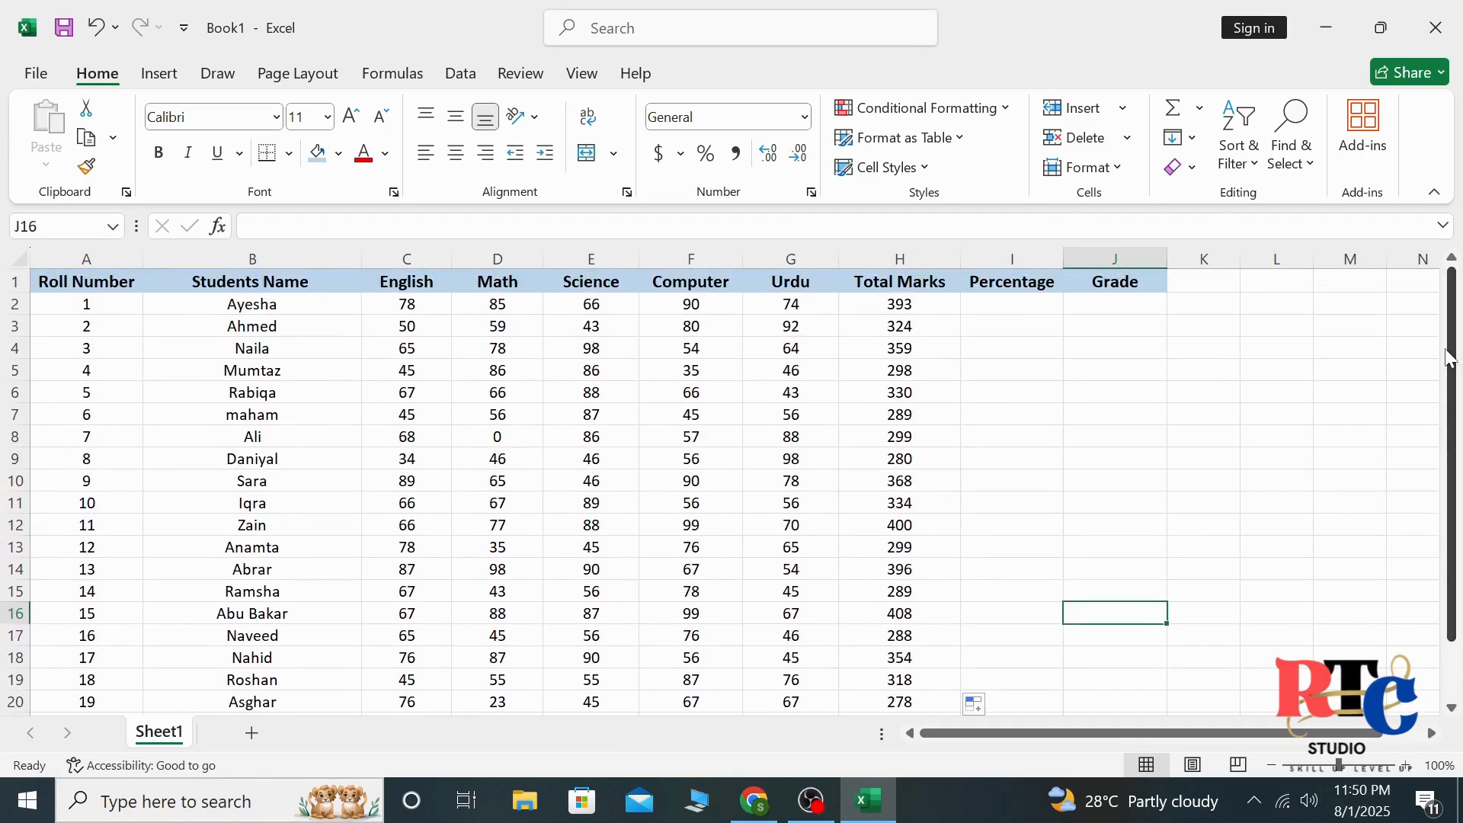
left_click(1223, 488)
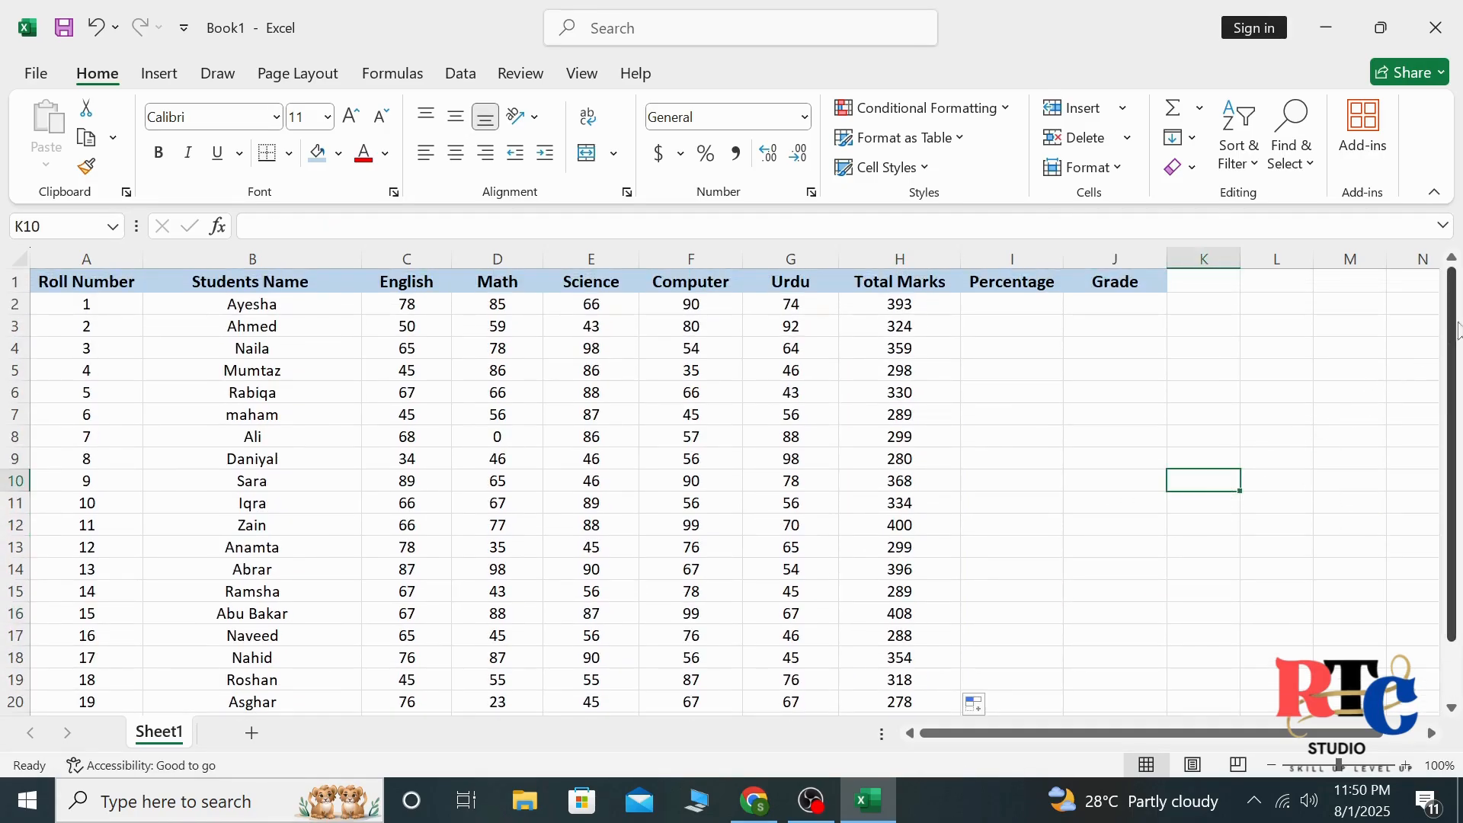
left_click_drag(1457, 333, 1457, 333)
left_click_drag(1458, 512, 1459, 455)
left_click(1361, 371)
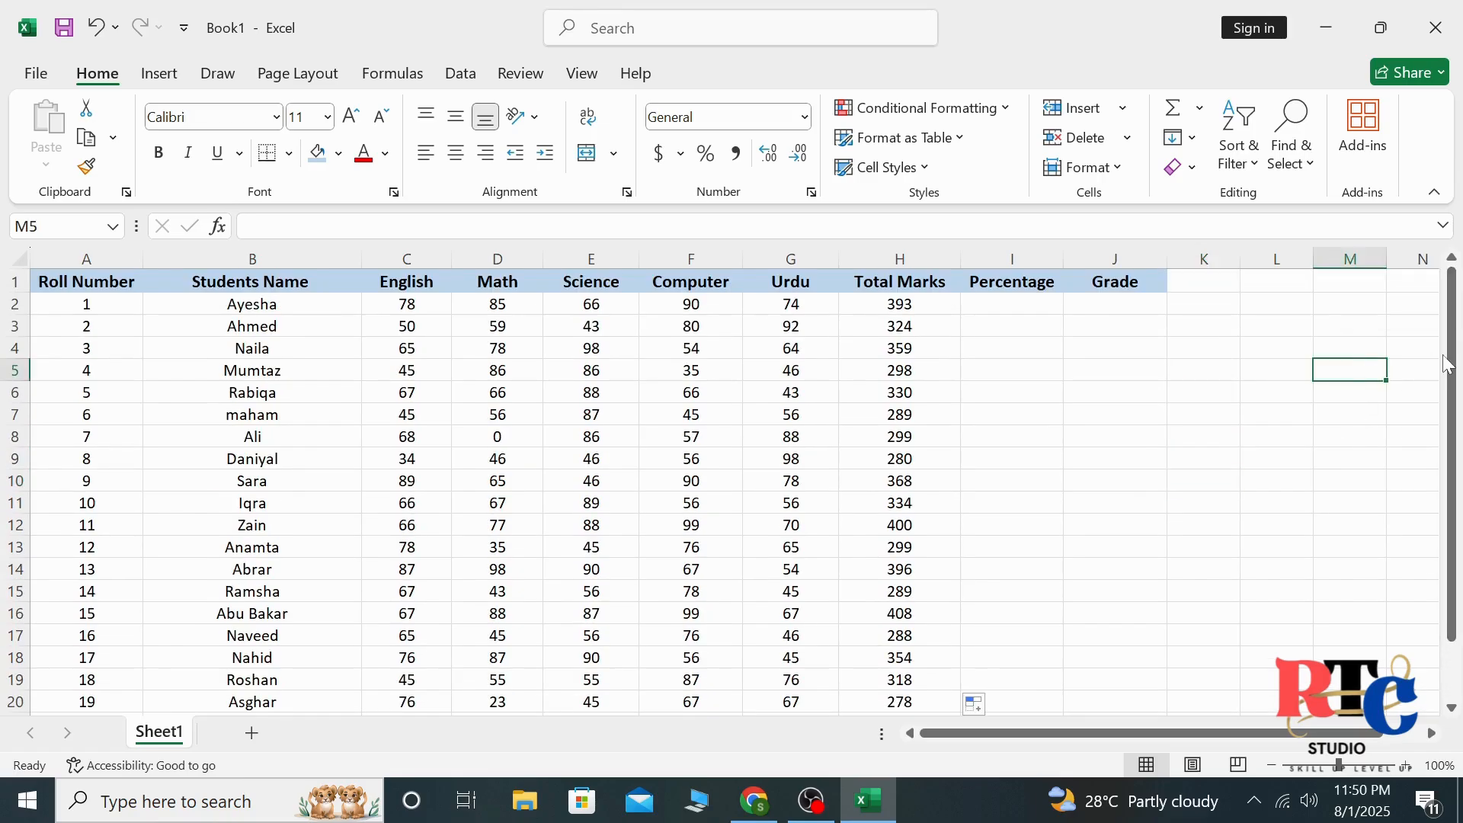
mouse_move(1453, 365)
left_mouse_down()
mouse_move(1455, 472)
mouse_move(1455, 366)
left_mouse_up()
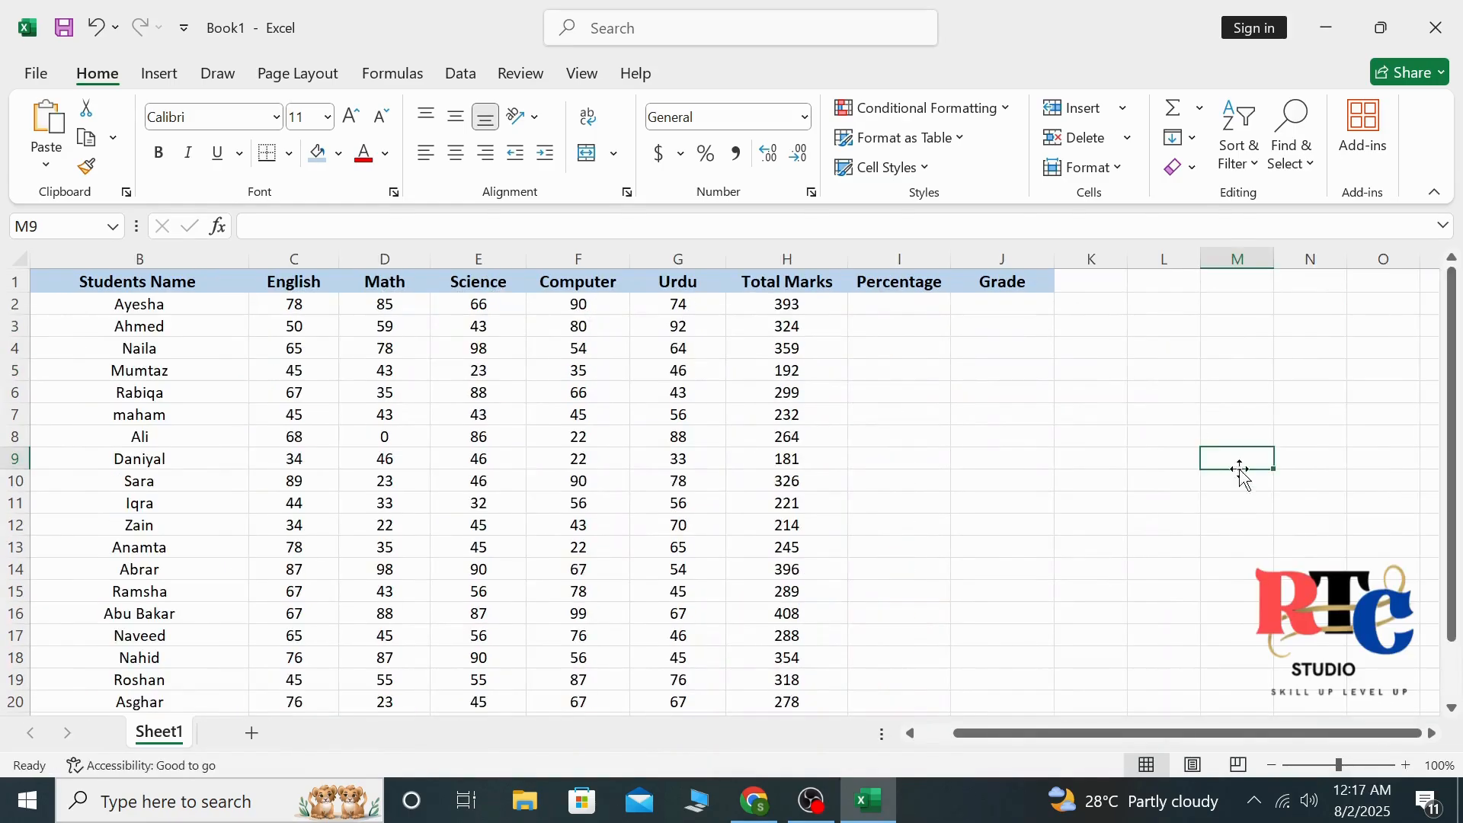
left_click_drag(1246, 733, 1004, 743)
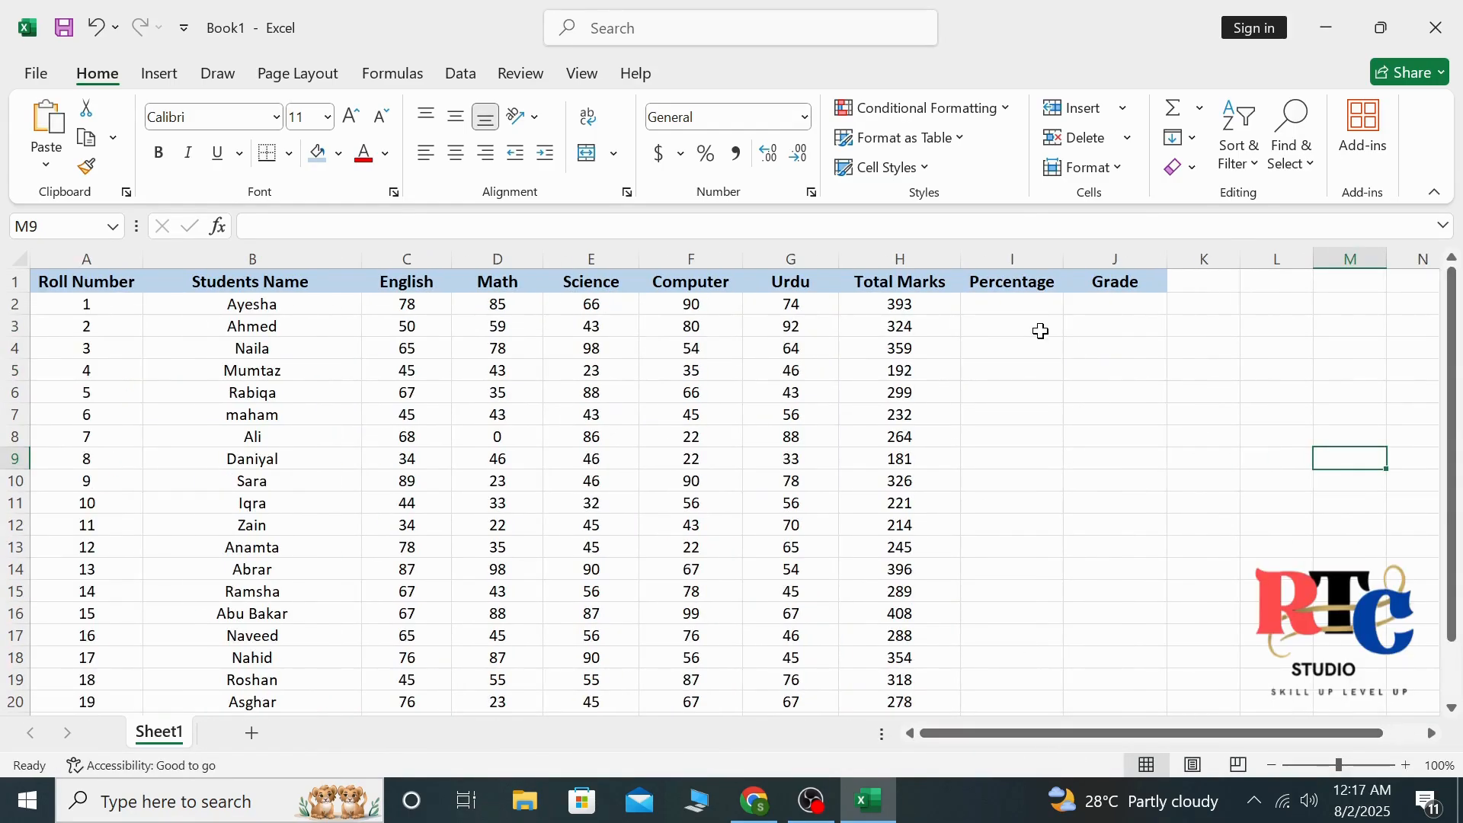
left_click(1040, 301)
left_click(1020, 369)
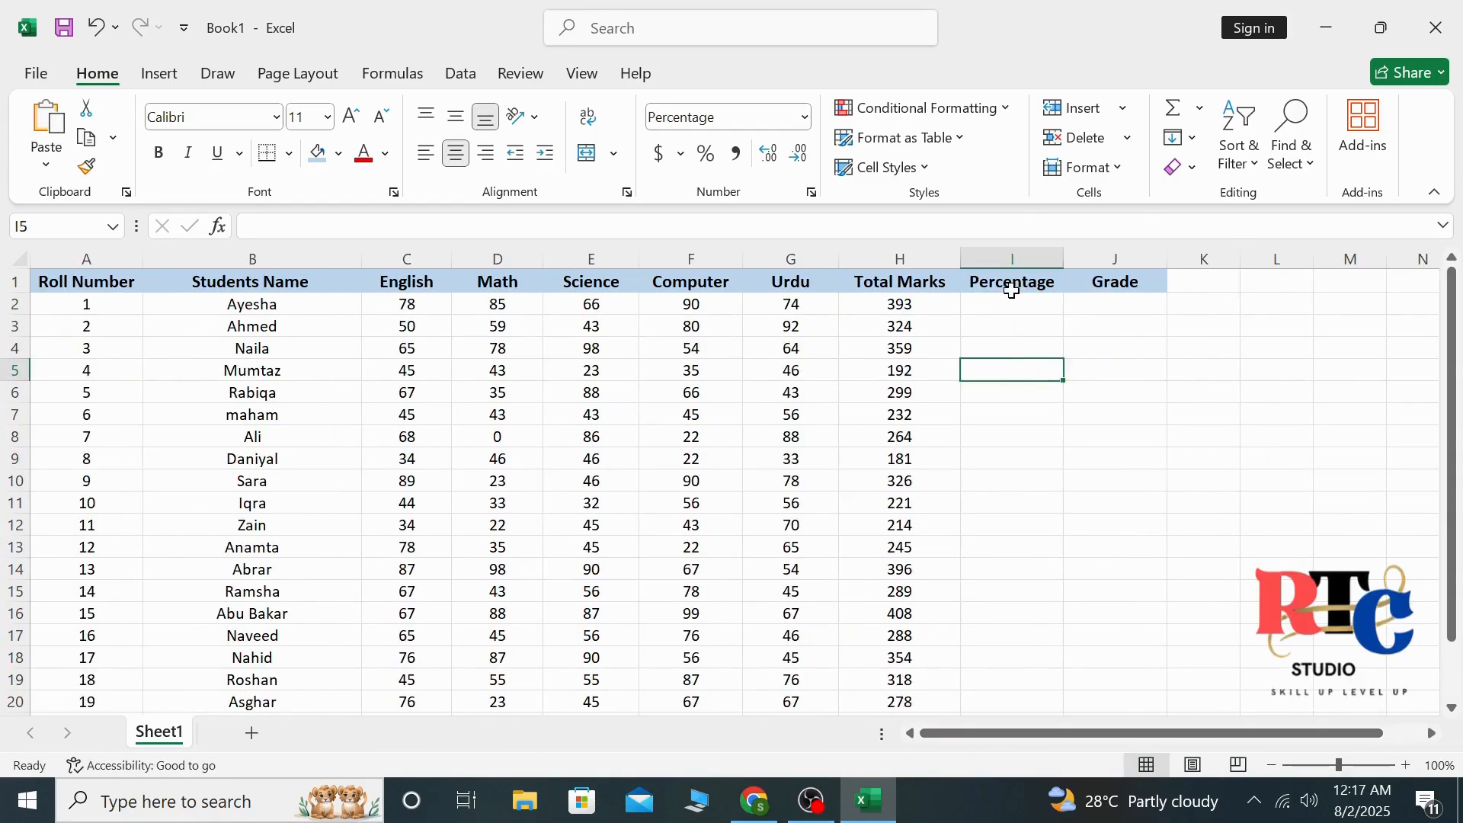
left_click(1003, 303)
key("F2")
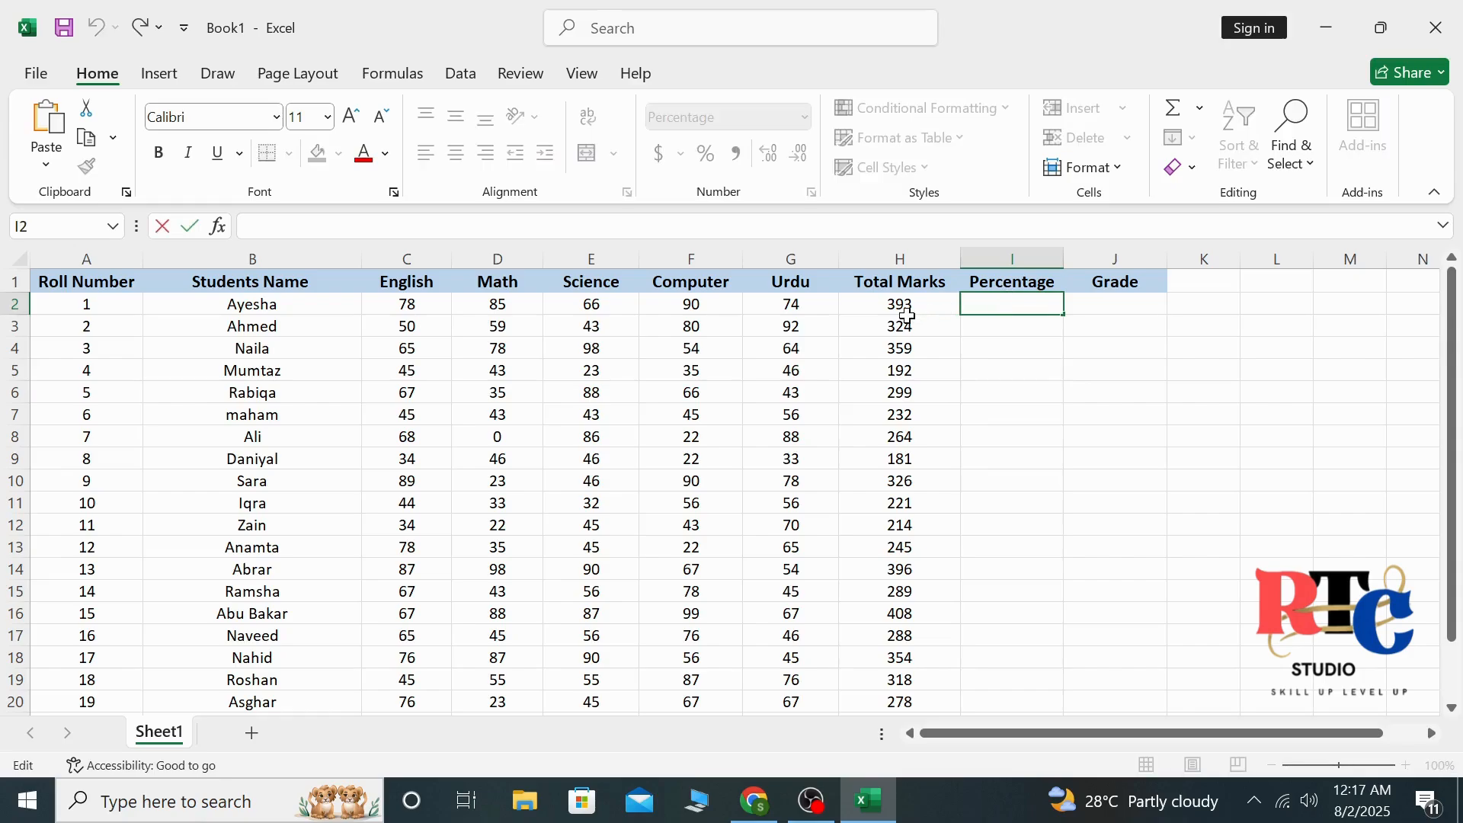
left_click(907, 315)
Enter the formula =H2/500 in I2 to calculate the first student's percentage
left_click(988, 308)
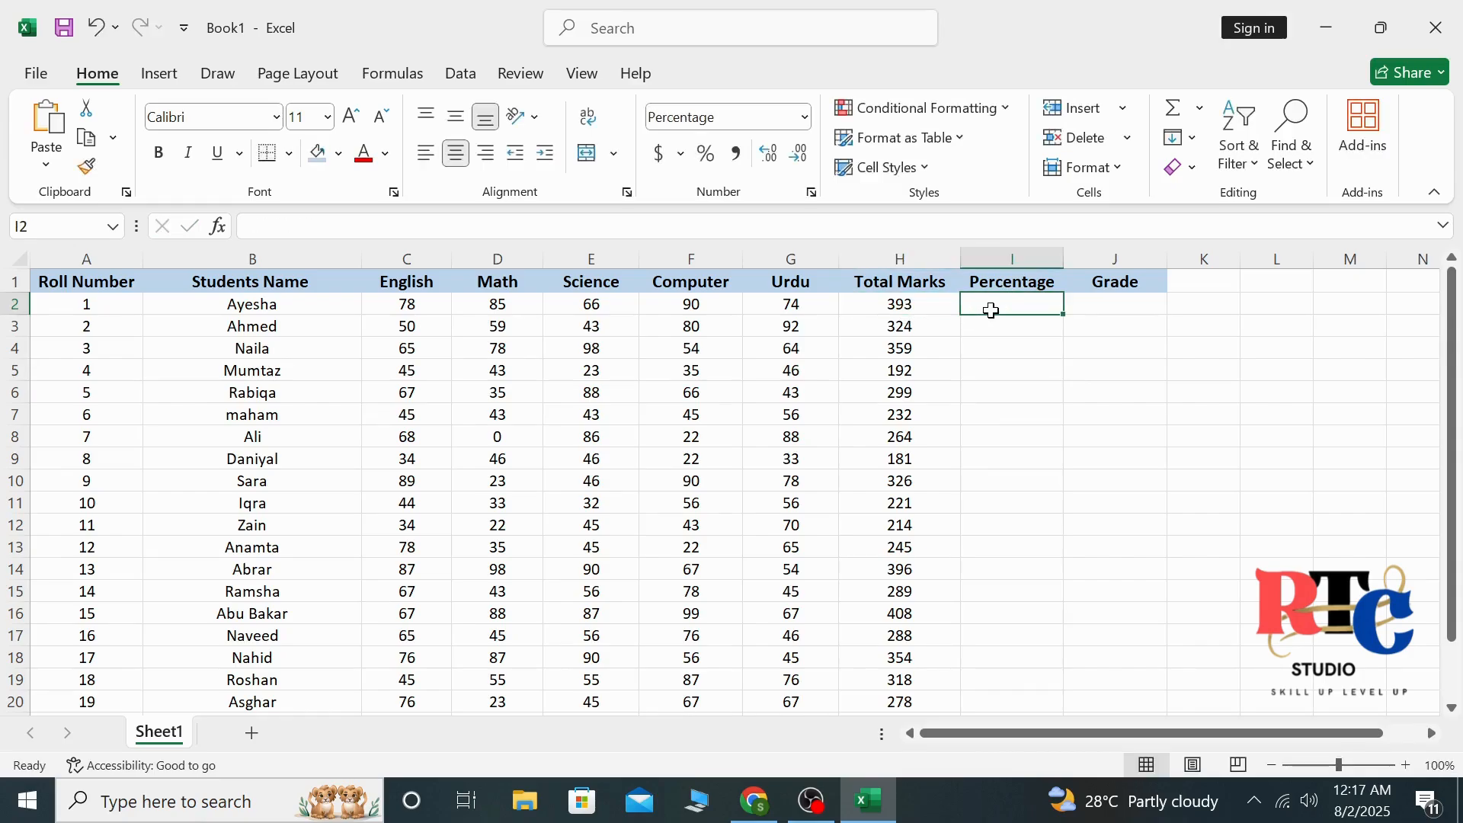
type("=")
left_click(931, 303)
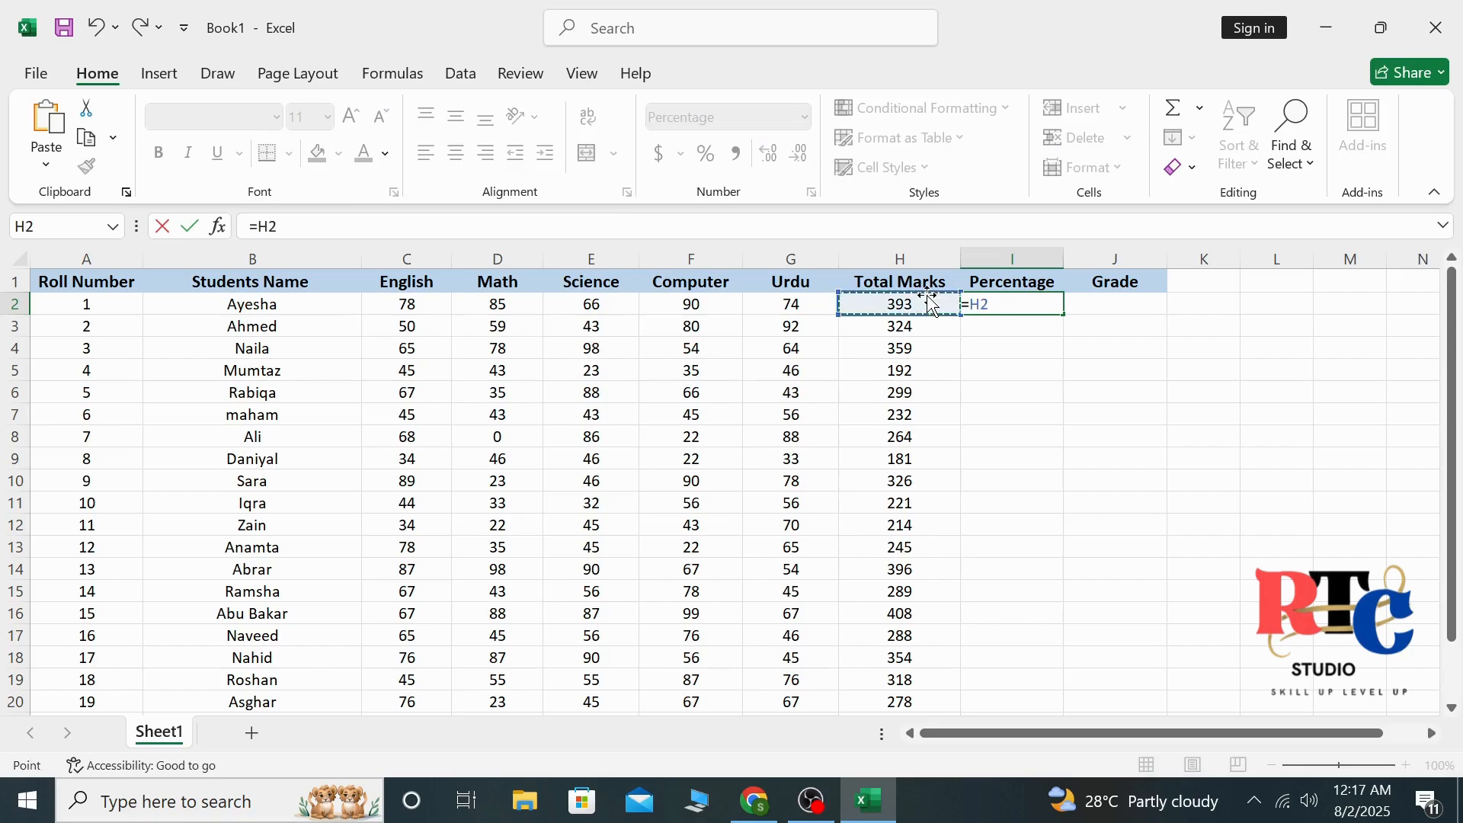
key("F2")
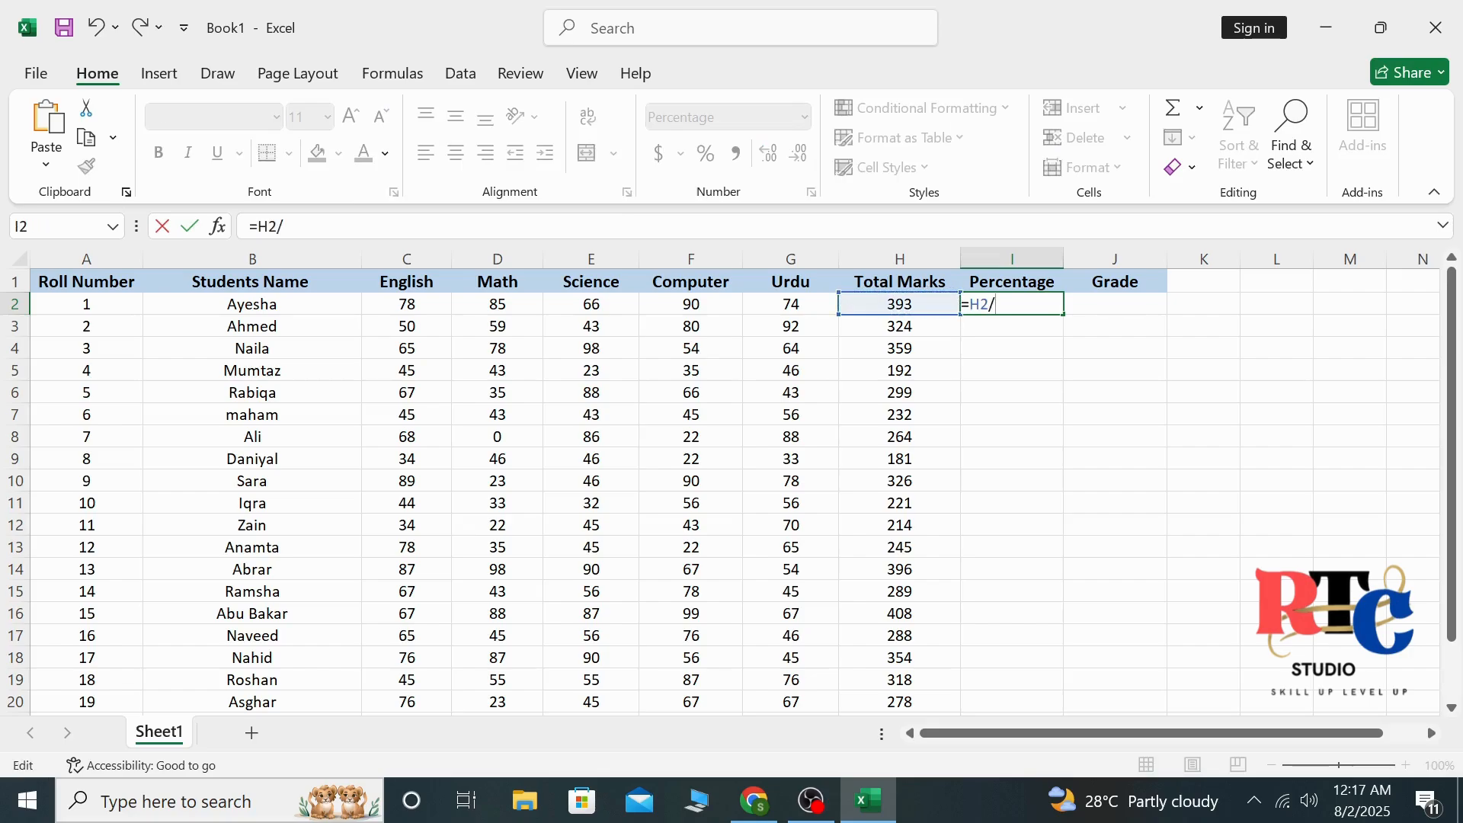
type("/500")
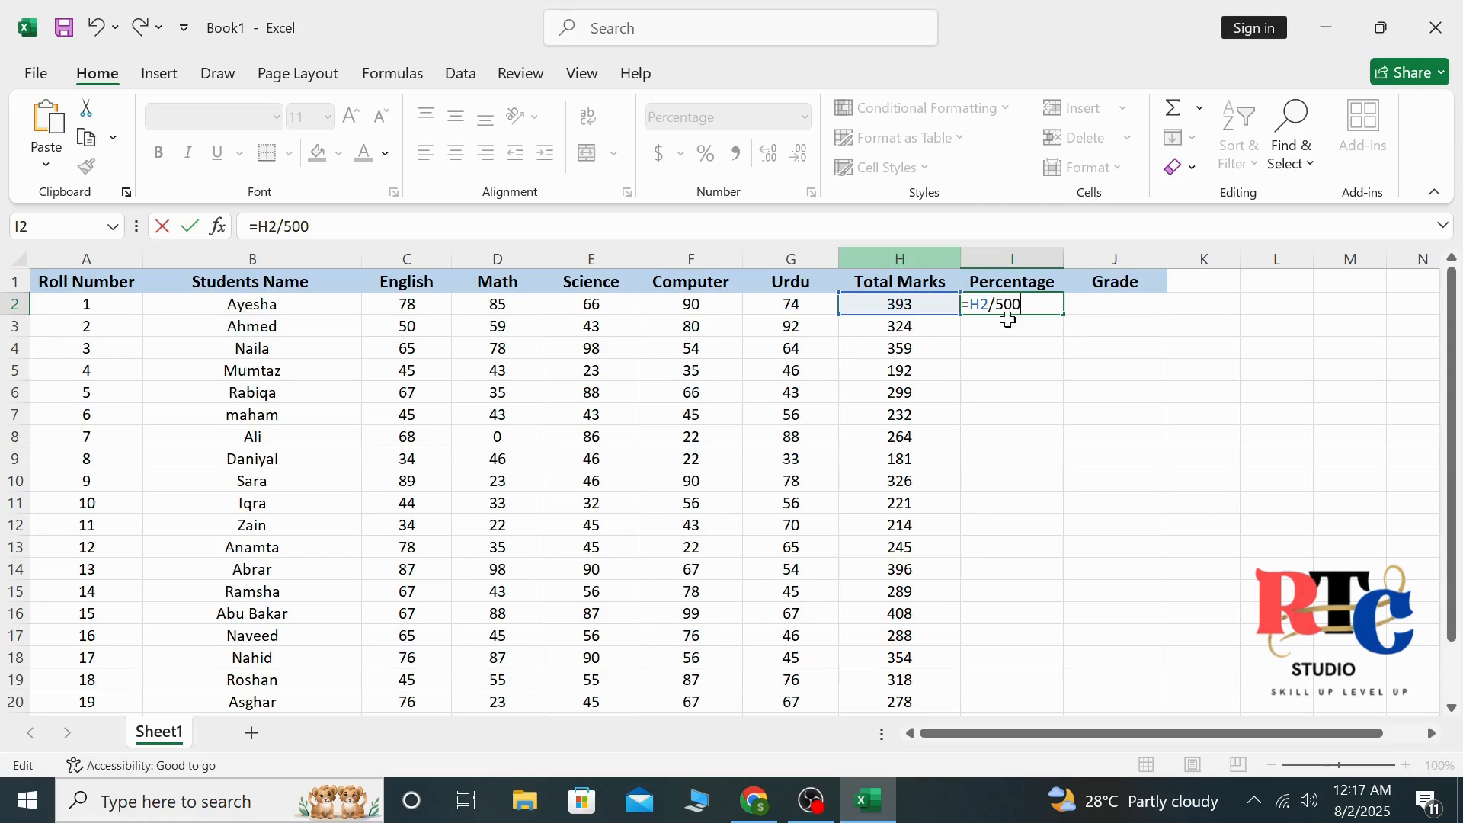
key("Return")
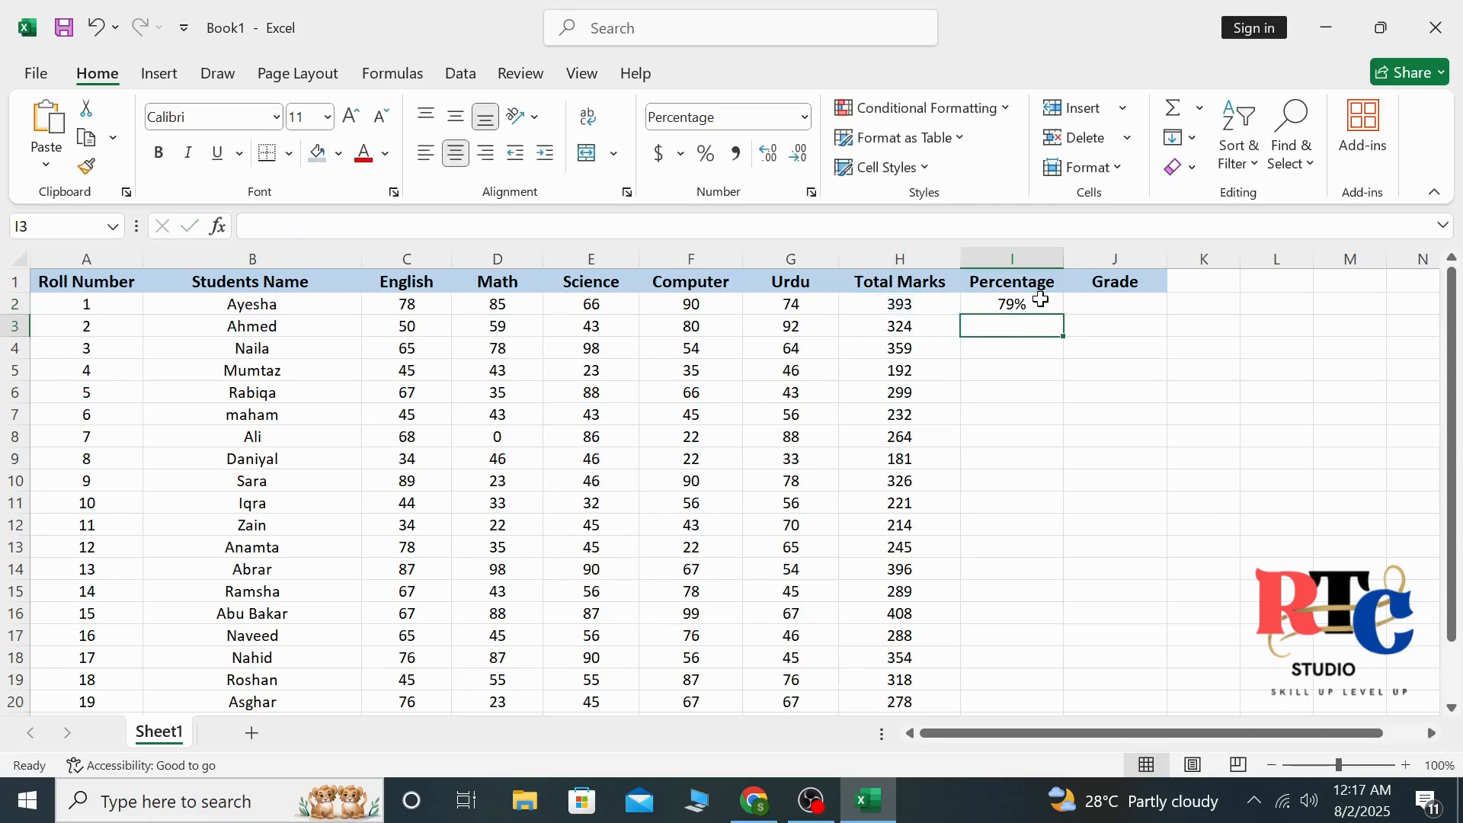
Fill the percentage formula from I2 down through I23 for all students
left_click(1040, 302)
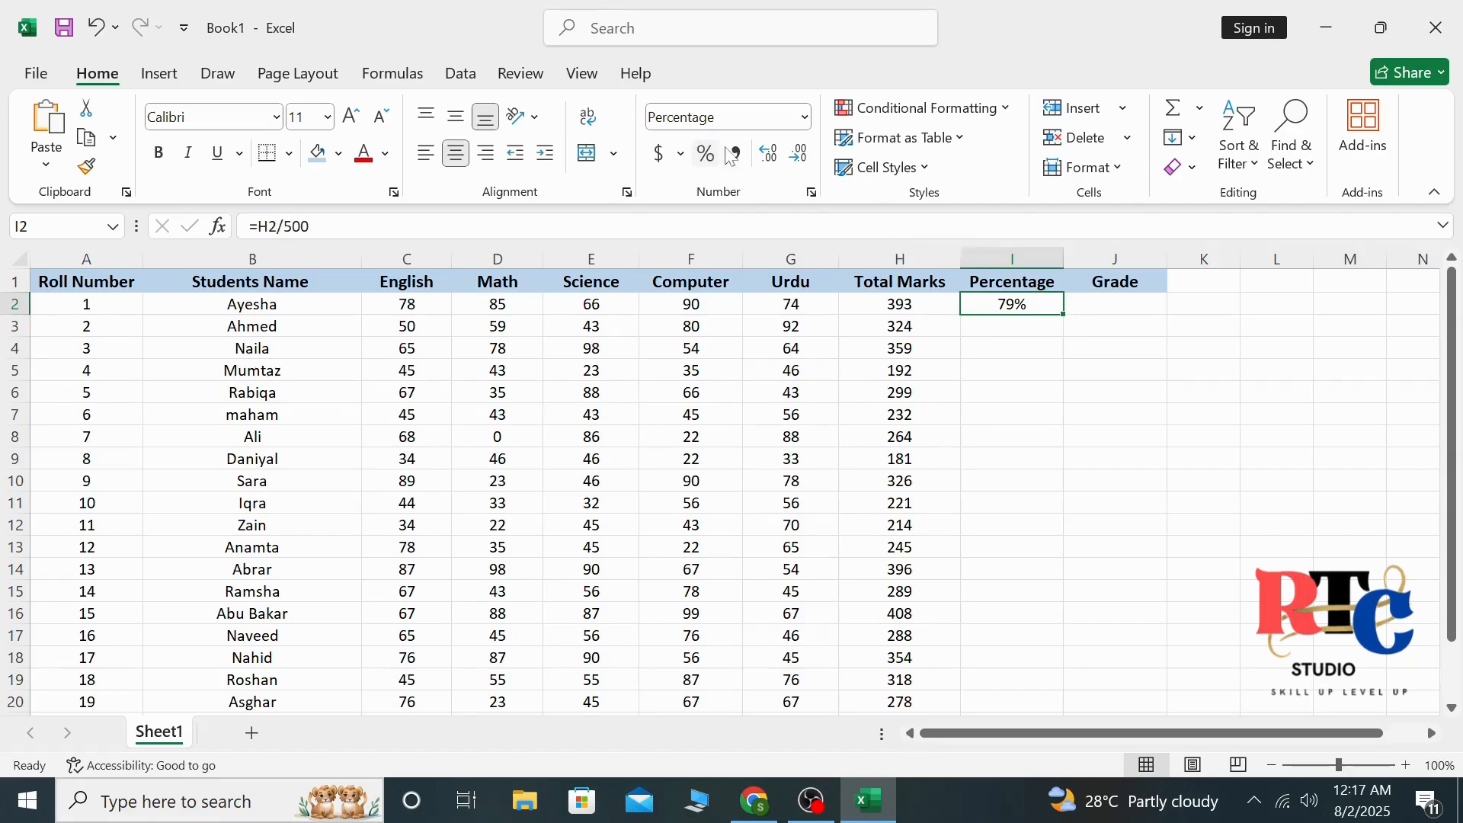
left_click(1031, 327)
left_click(1040, 302)
left_click_drag(1065, 317, 1018, 660)
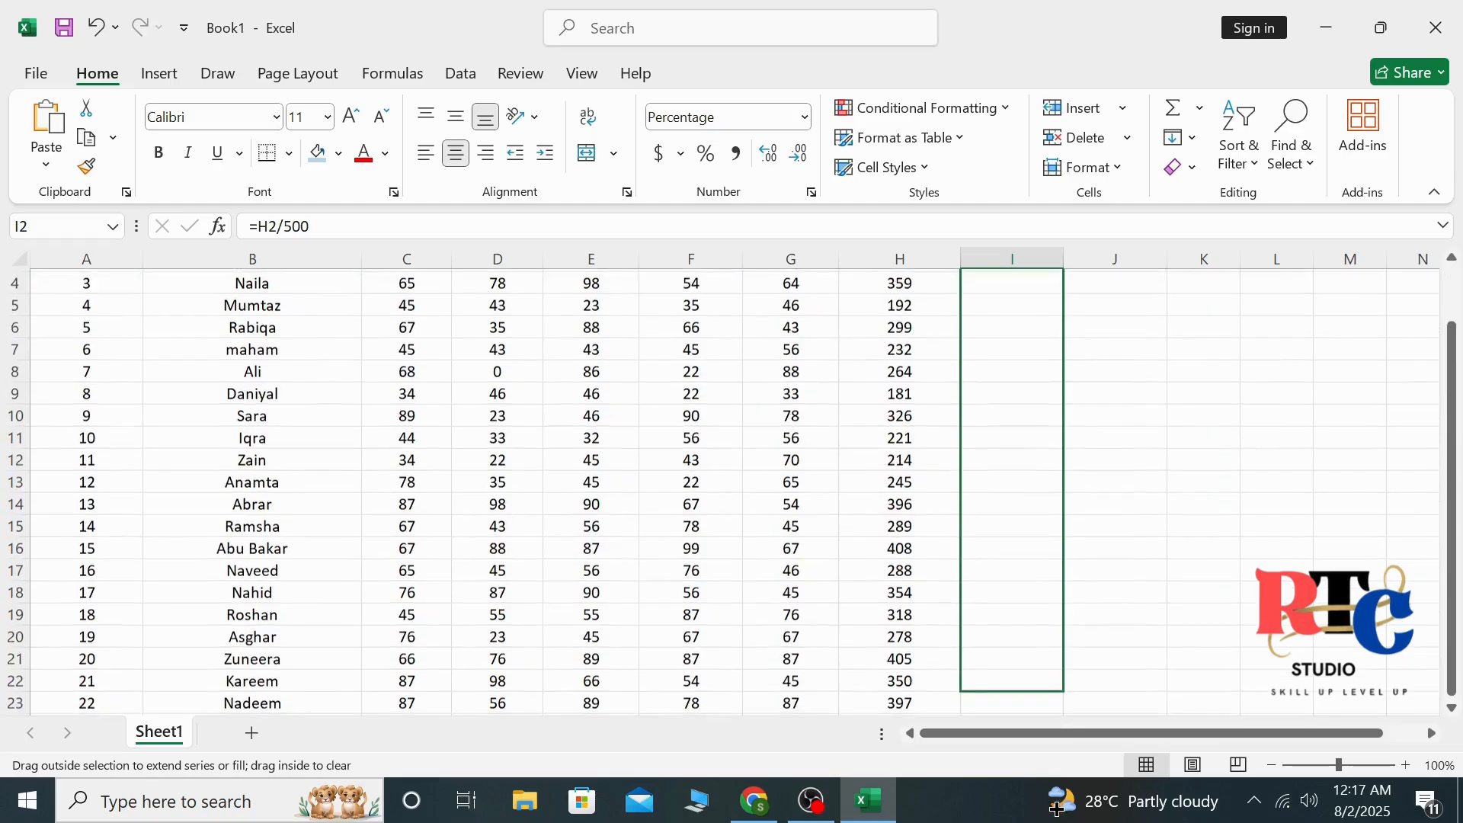
left_click_drag(1057, 808, 1012, 656)
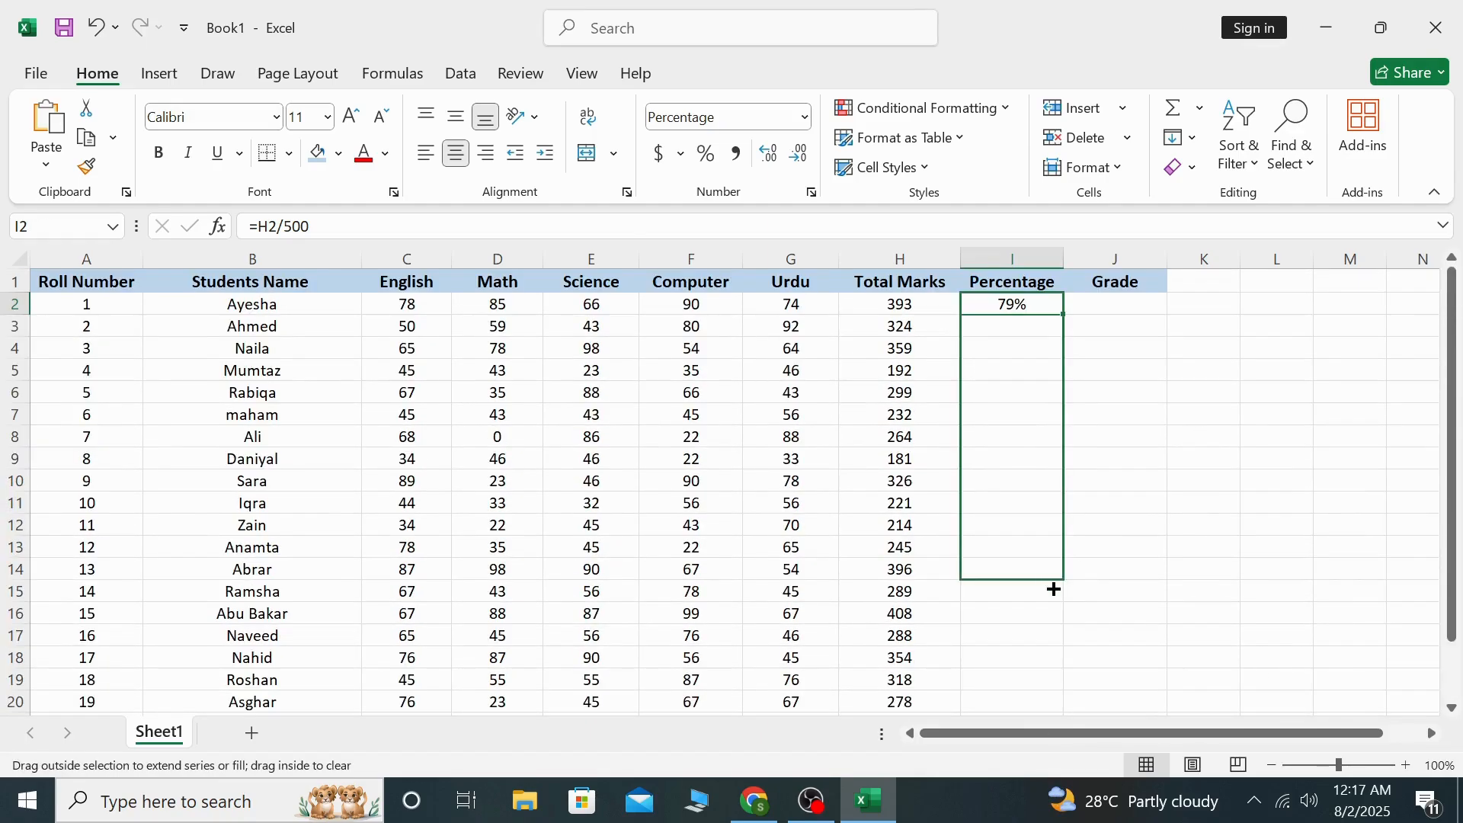
left_click_drag(1051, 587, 1015, 656)
left_click(1210, 421)
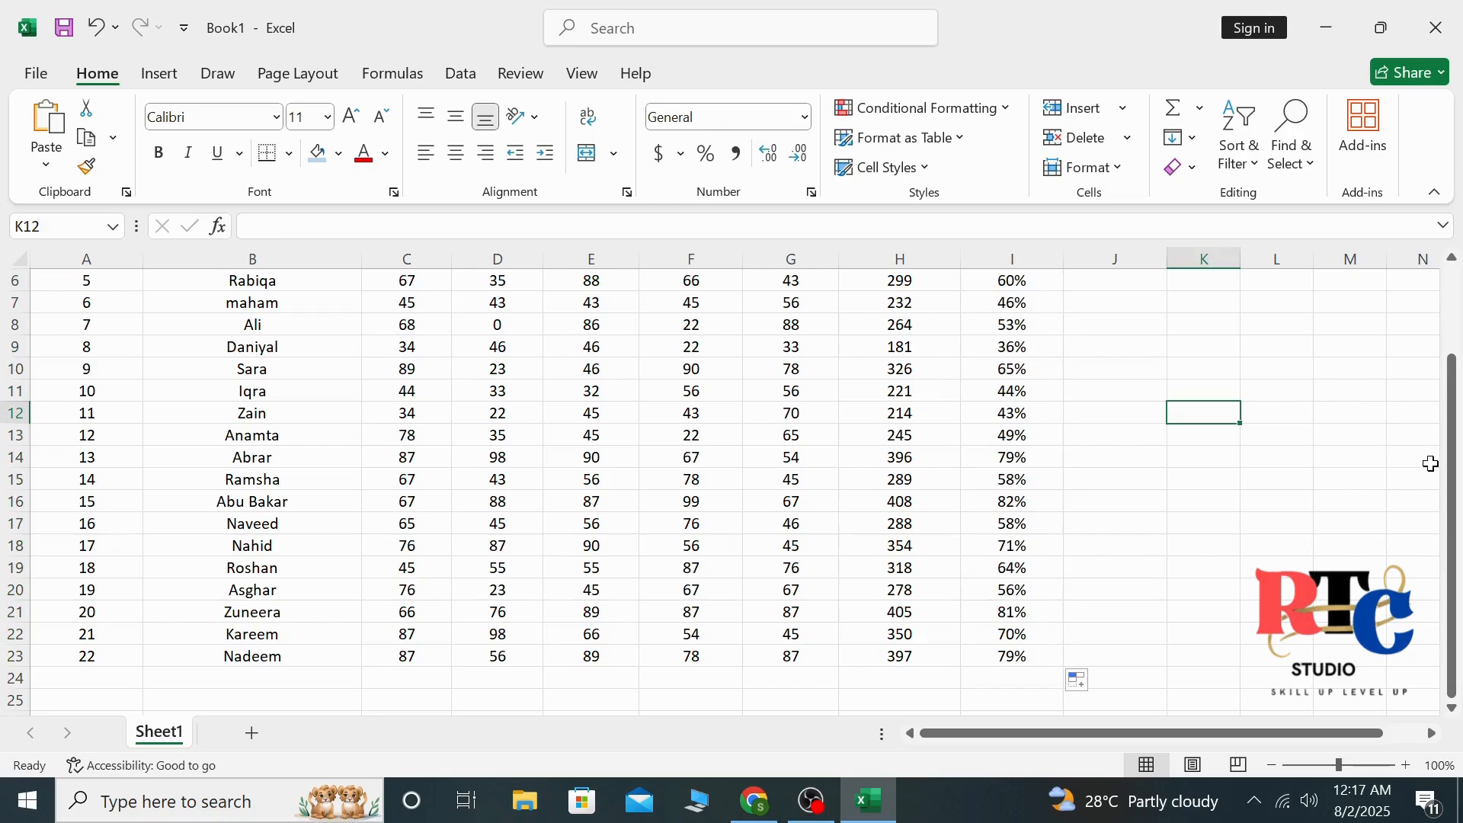
left_click_drag(1452, 491, 1451, 405)
Enter the grade formula =IF(I2>=0.8,"A+", IF(I2>=0.7,"A", IF(I2>=0.6,"B", IF(I2>=0.5,"C","Fail")))) in J2
left_click(1200, 414)
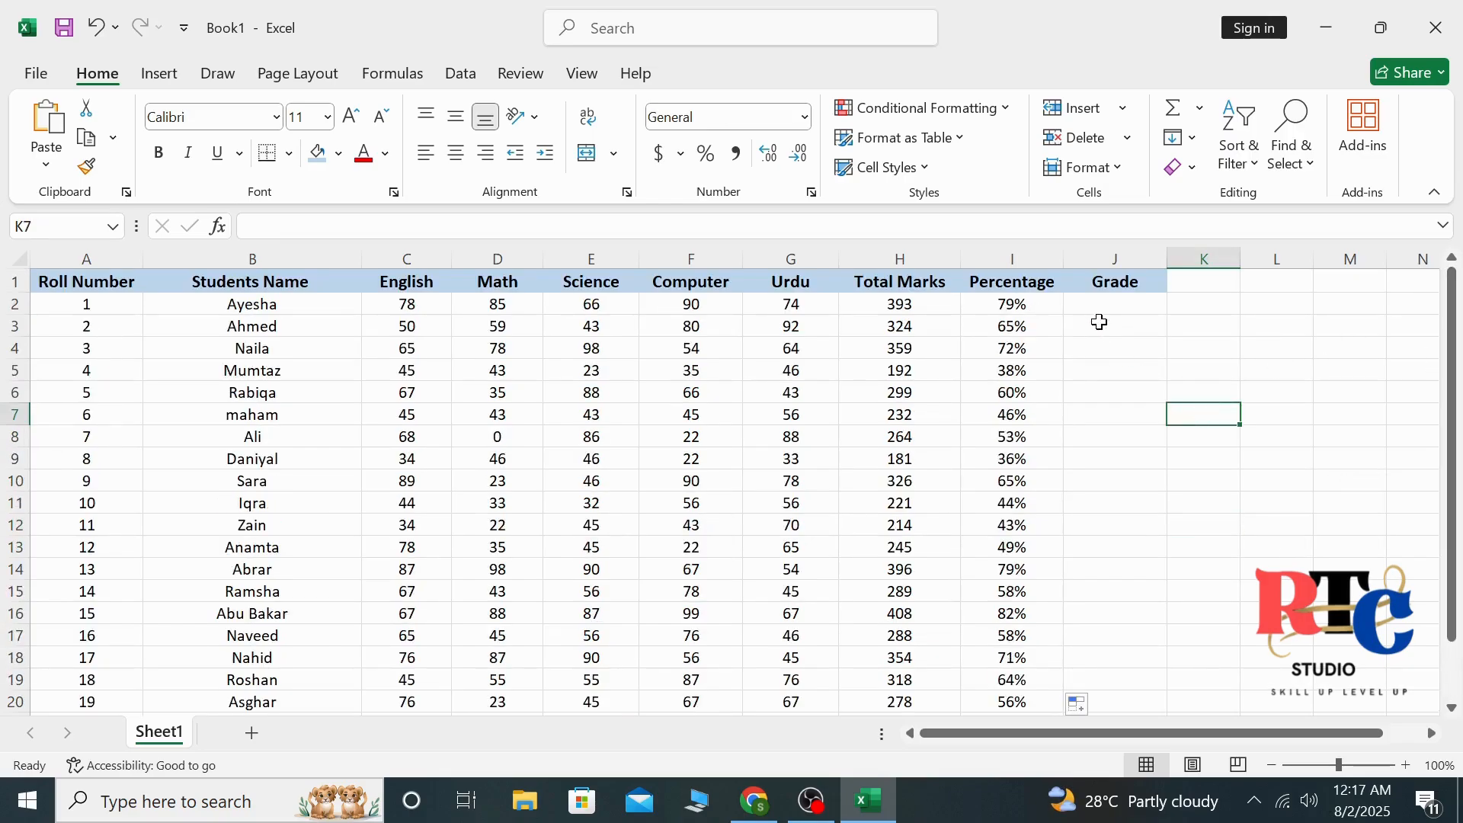
left_click(1107, 307)
double_click(1108, 307)
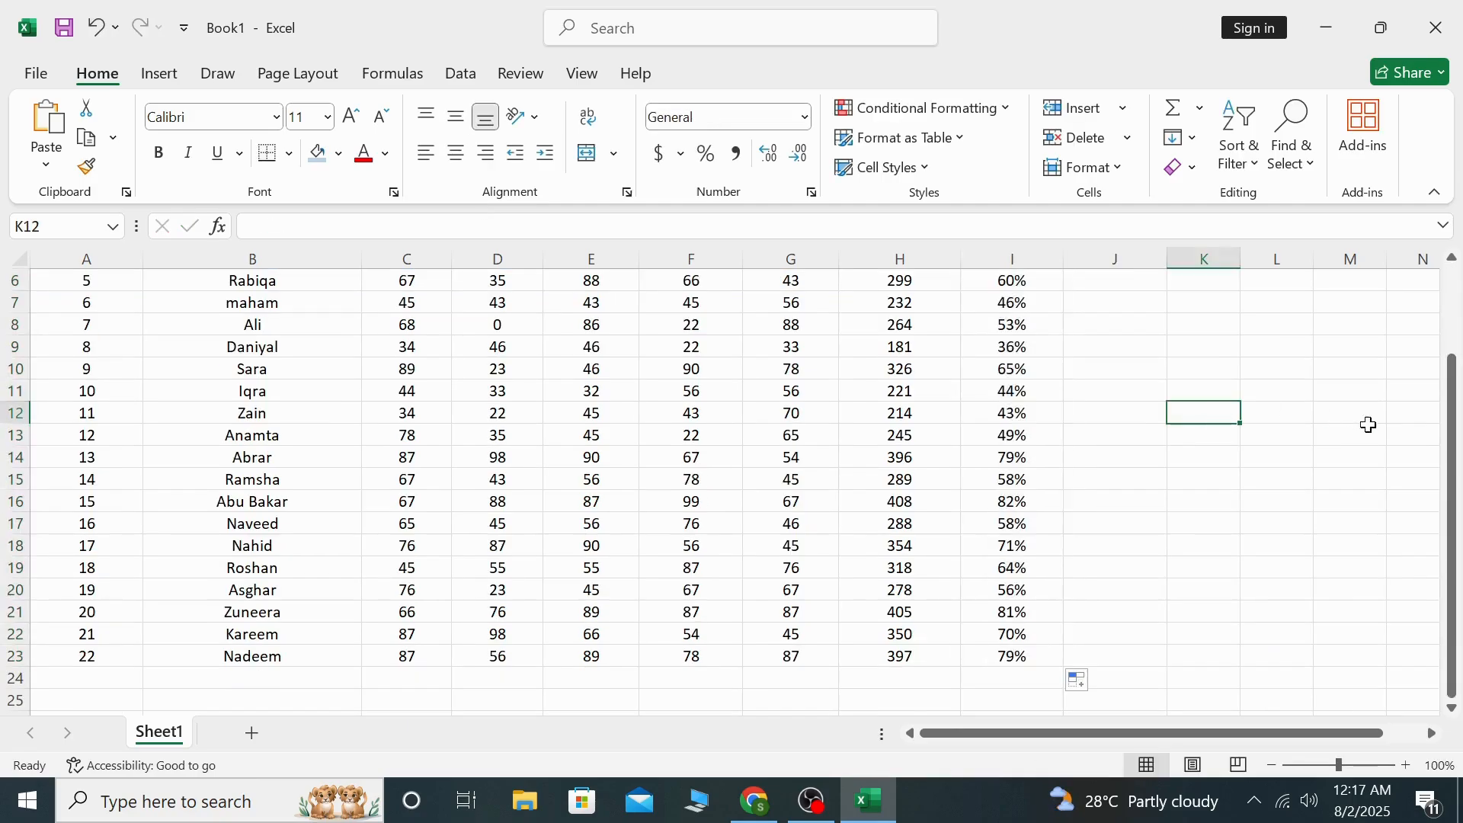
left_click_drag(1452, 476, 1451, 412)
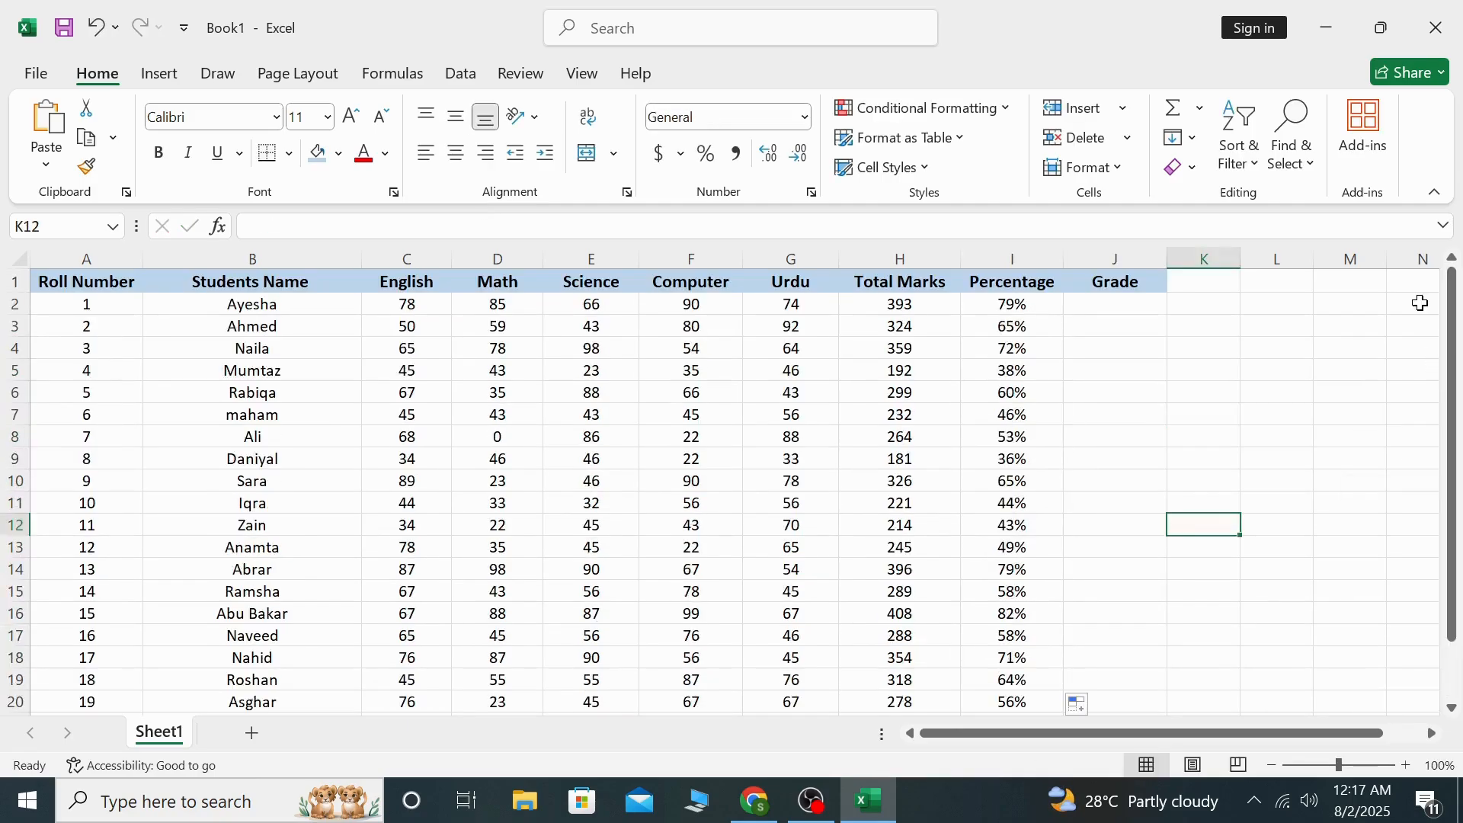
left_click(1200, 414)
left_click(1107, 307)
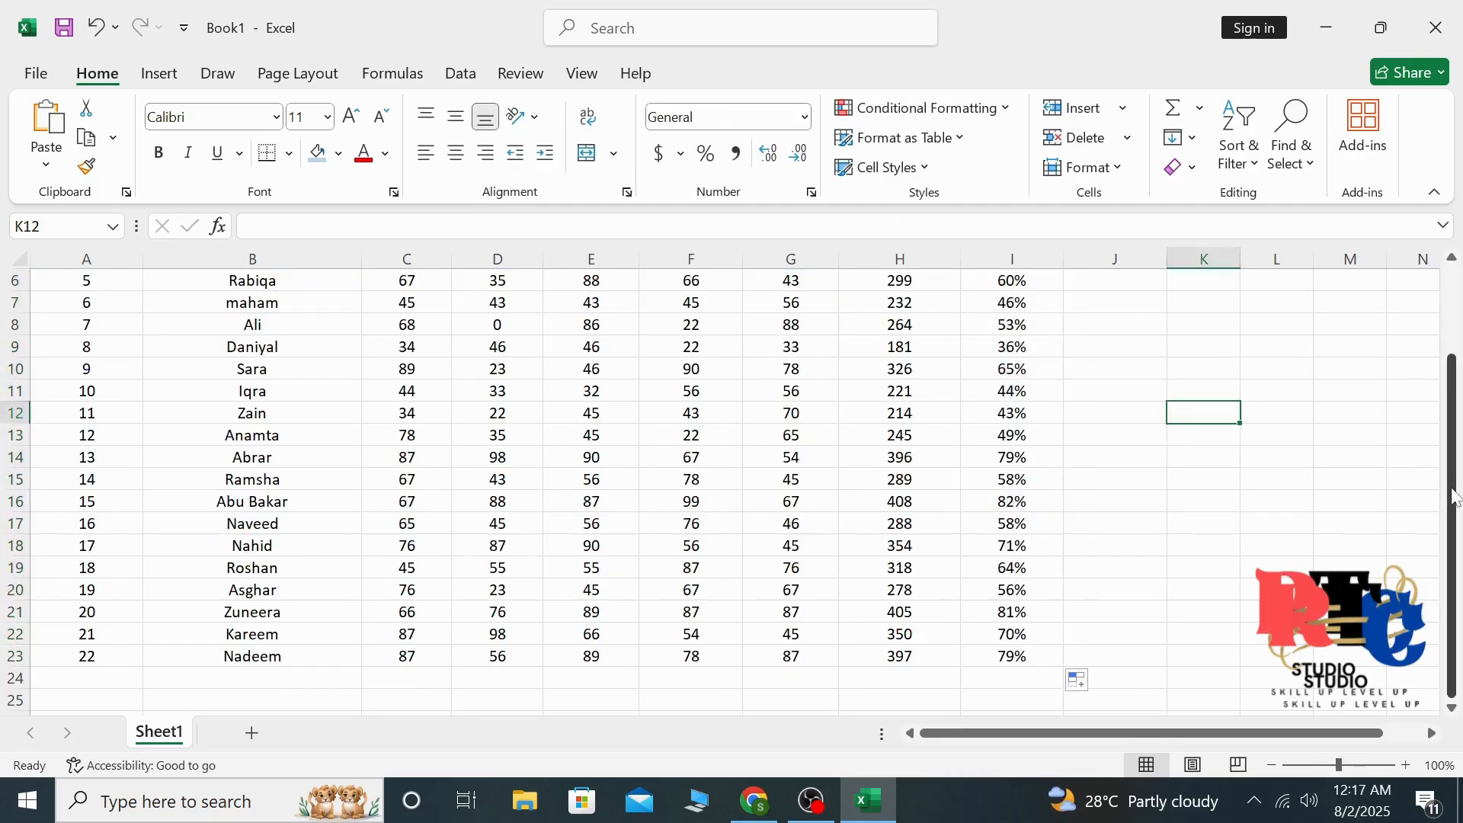
left_click_drag(1455, 497, 1453, 408)
left_click(1201, 414)
left_click(1106, 307)
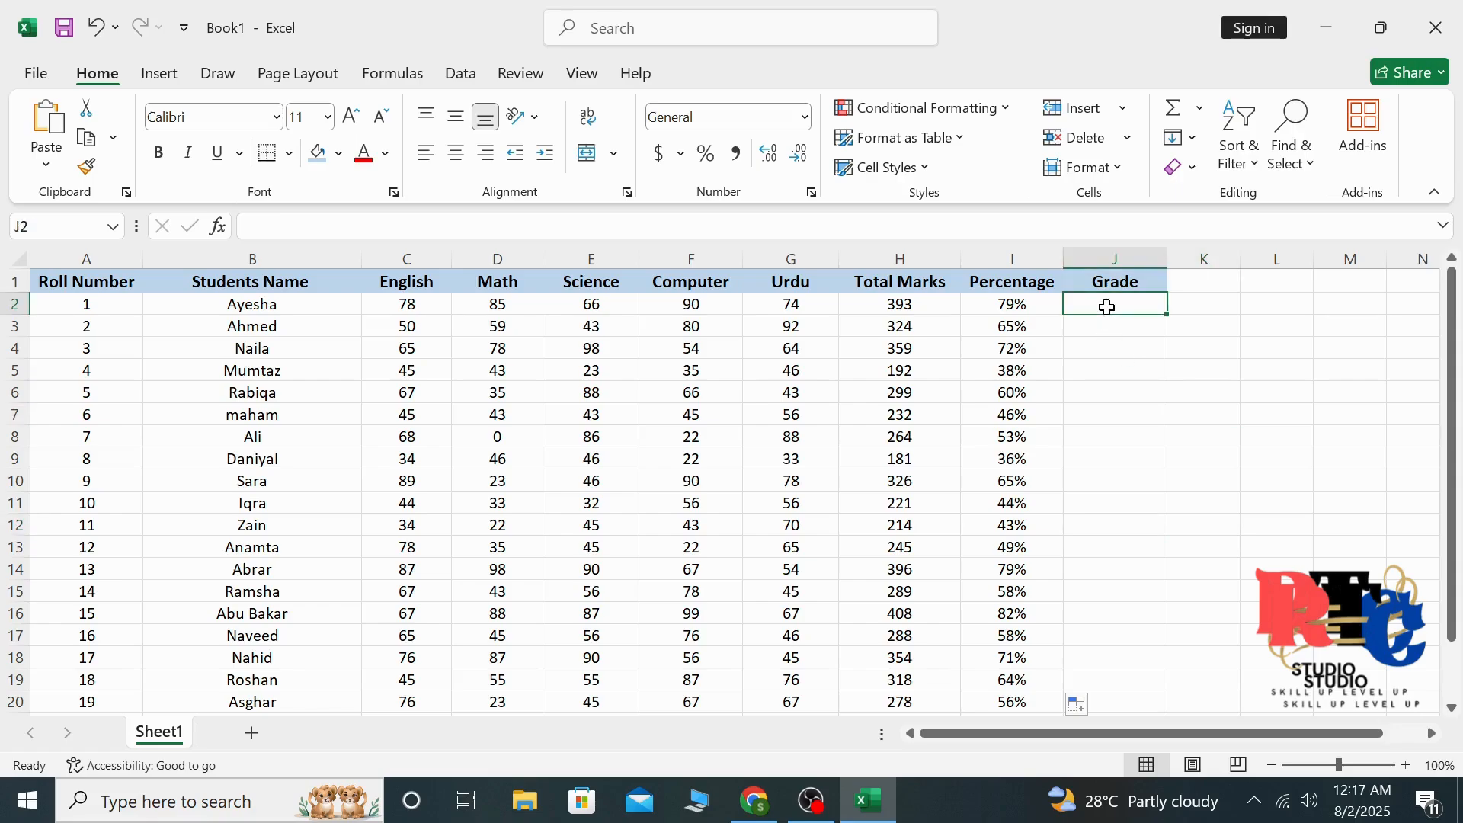
double_click(1107, 307)
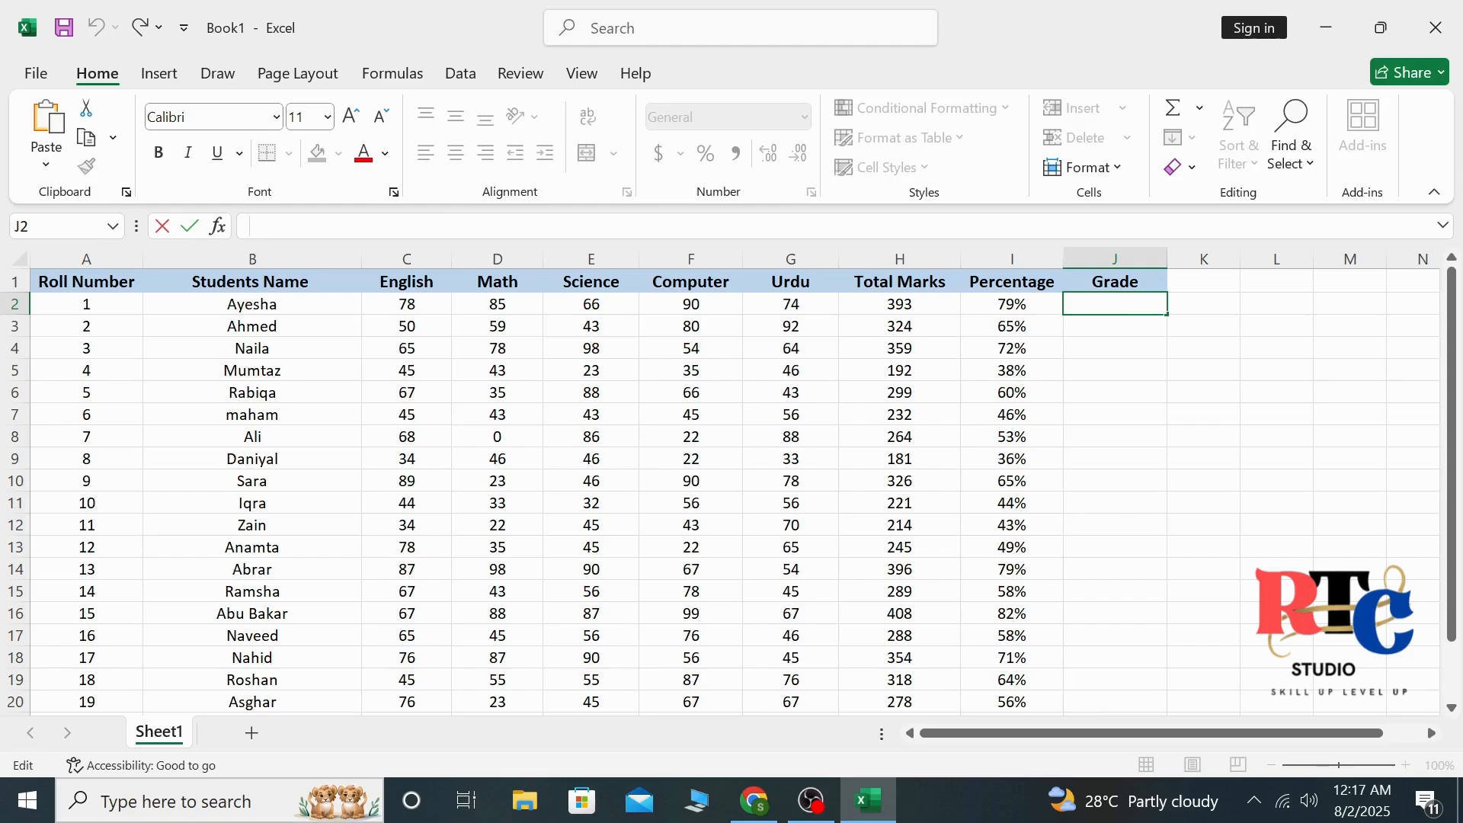
type("=IF(I2>=0.8,\"A+\", IF(I2>=0.7,\"A\", IF(I2>=0.6,\"B\", IF(I2>=0.5,\"C\",\"Fail\"))))")
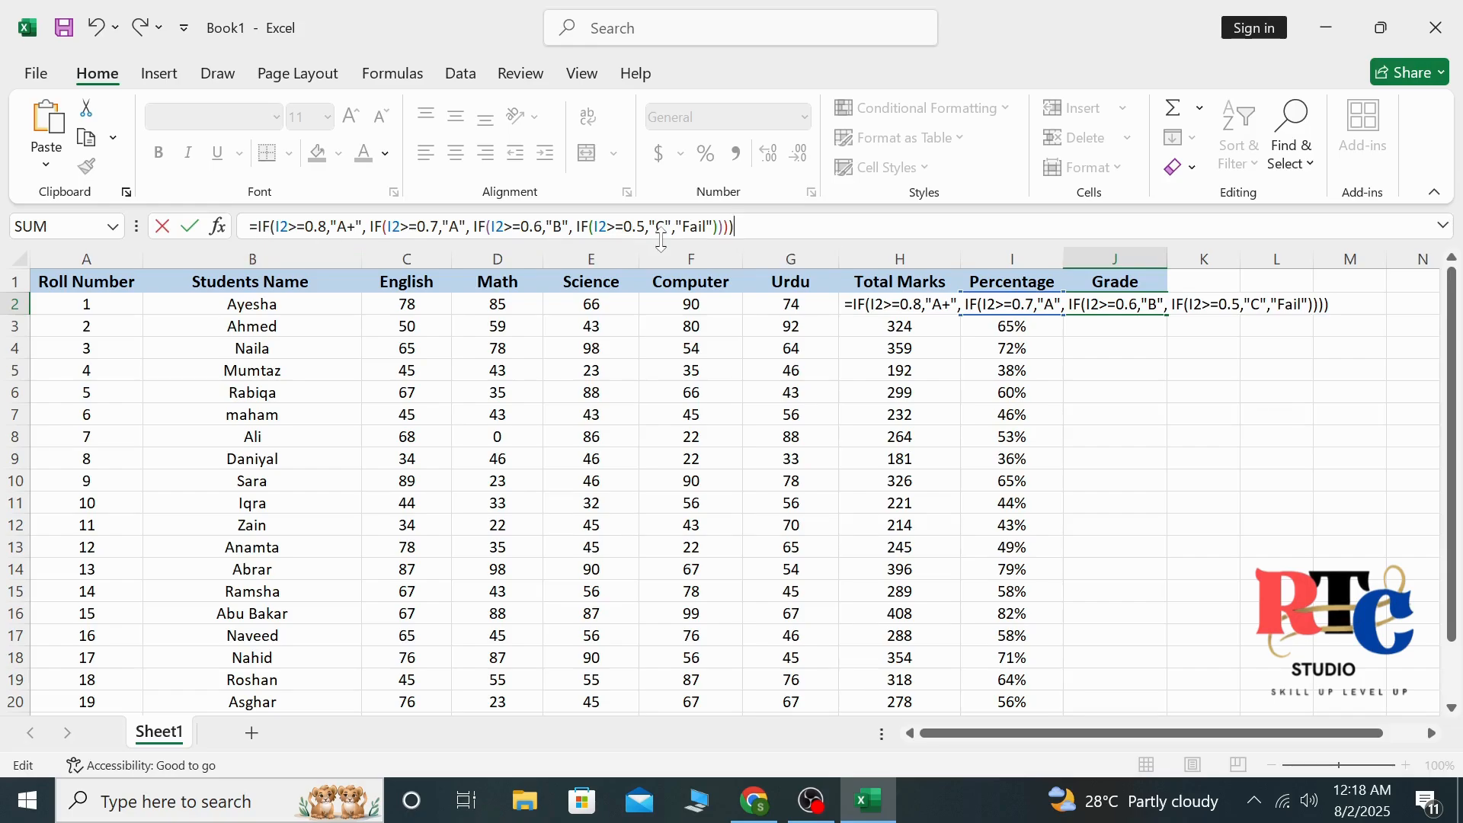
key("Return")
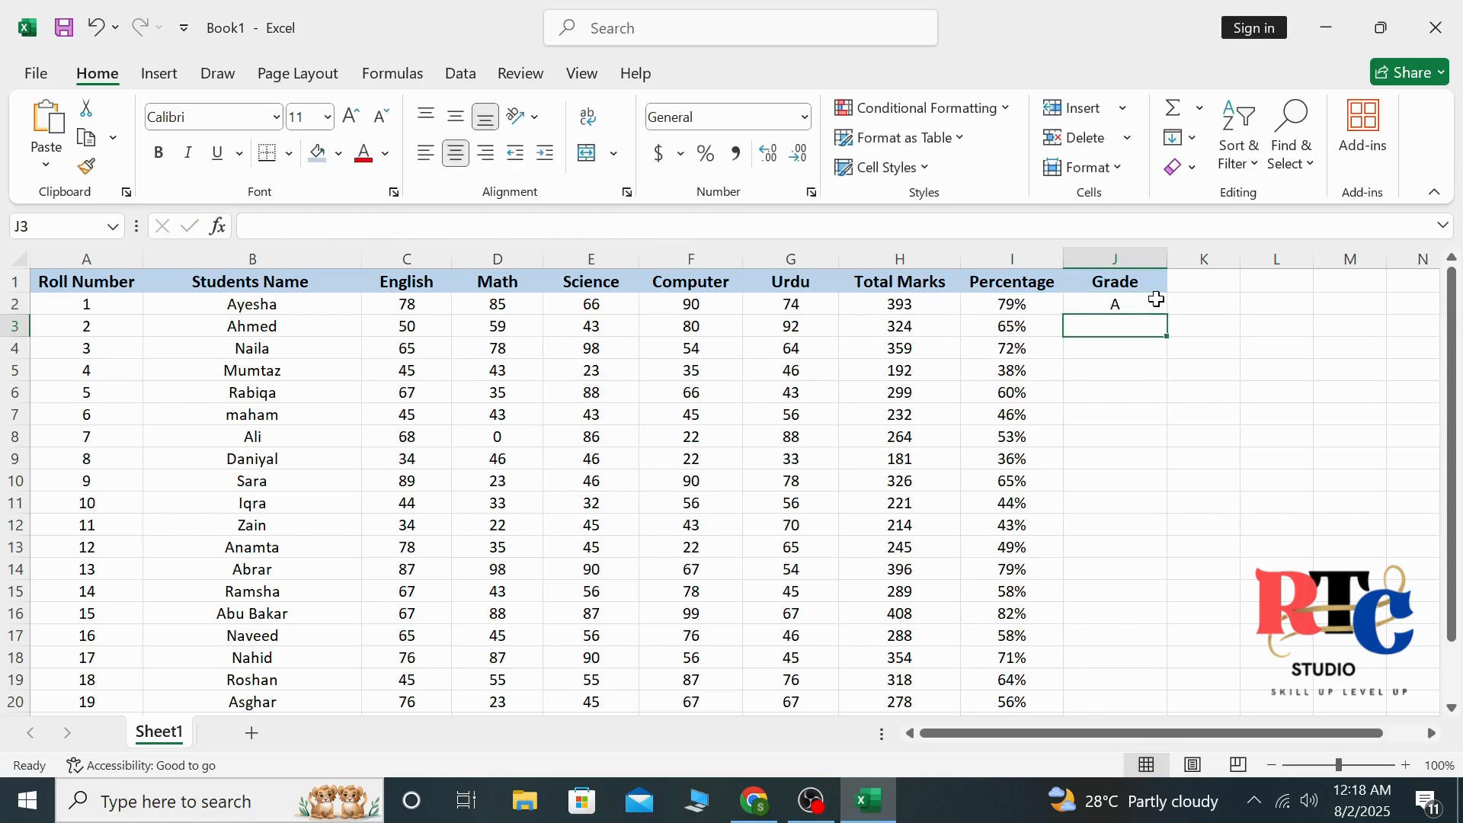
Fill the grade formula from J2 down through J23 for all students
left_click(1155, 300)
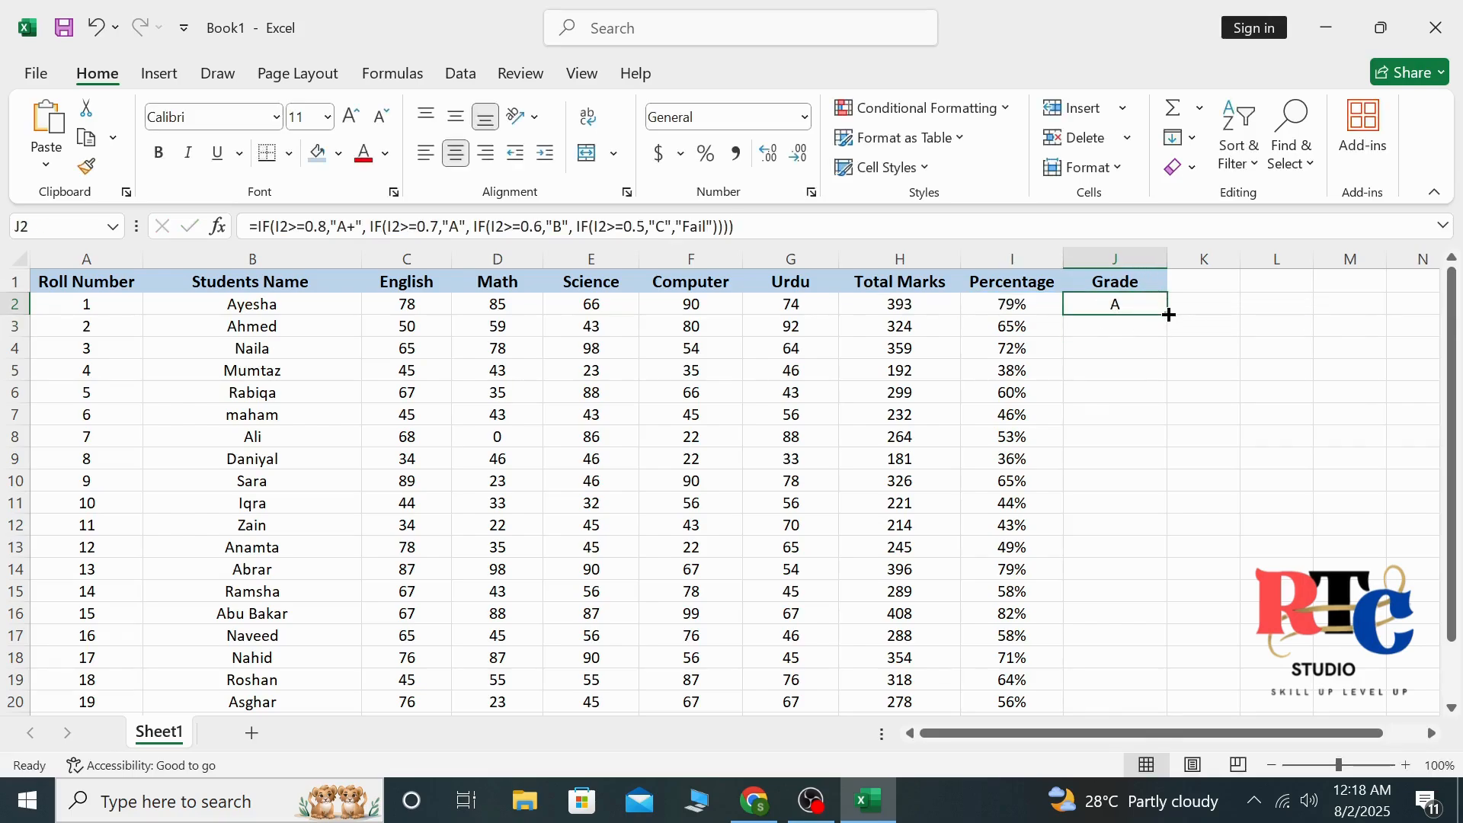
left_click_drag(1169, 314, 1119, 647)
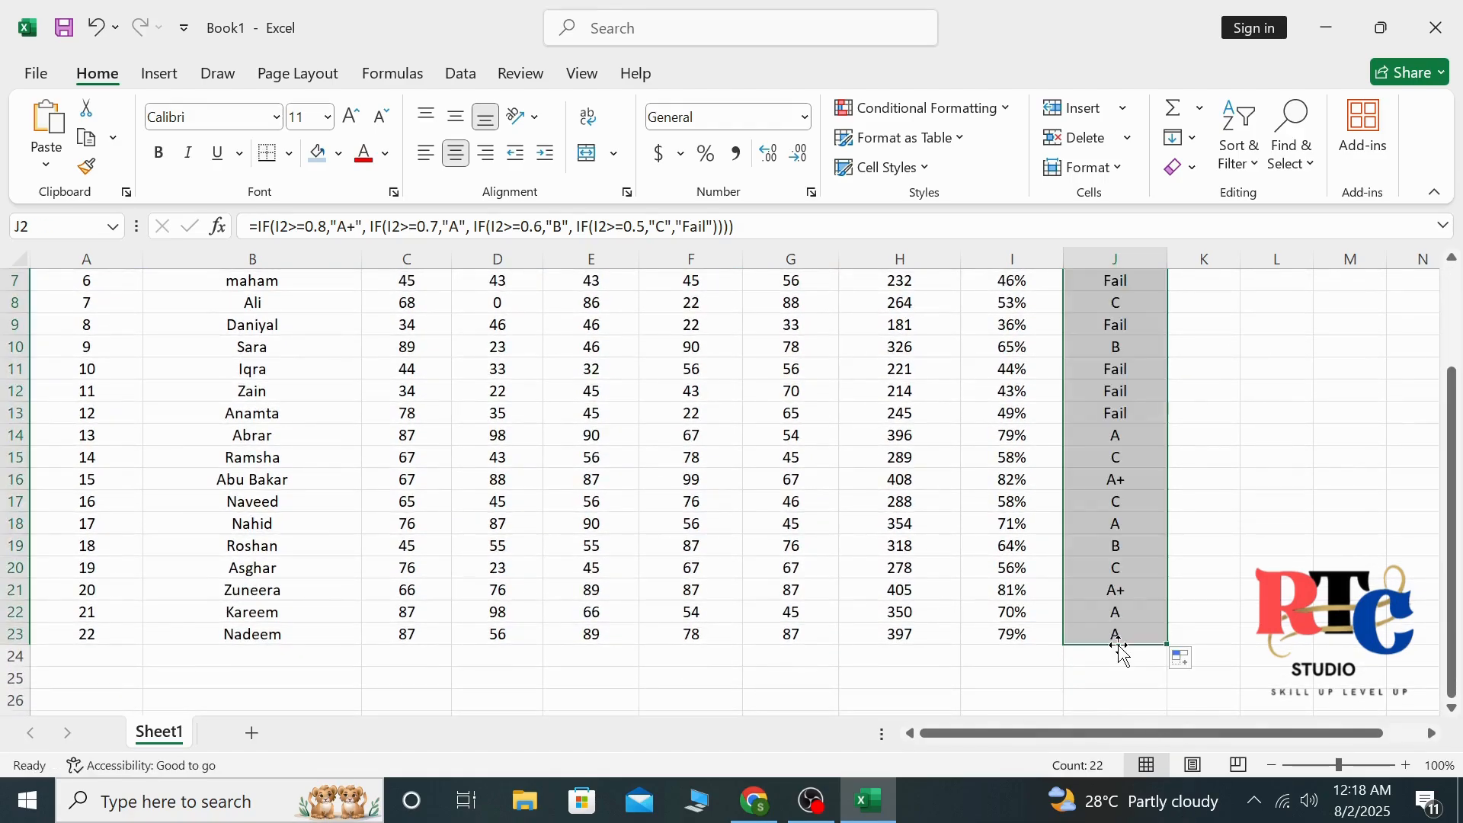
left_click(1296, 463)
left_click_drag(1451, 458, 1459, 342)
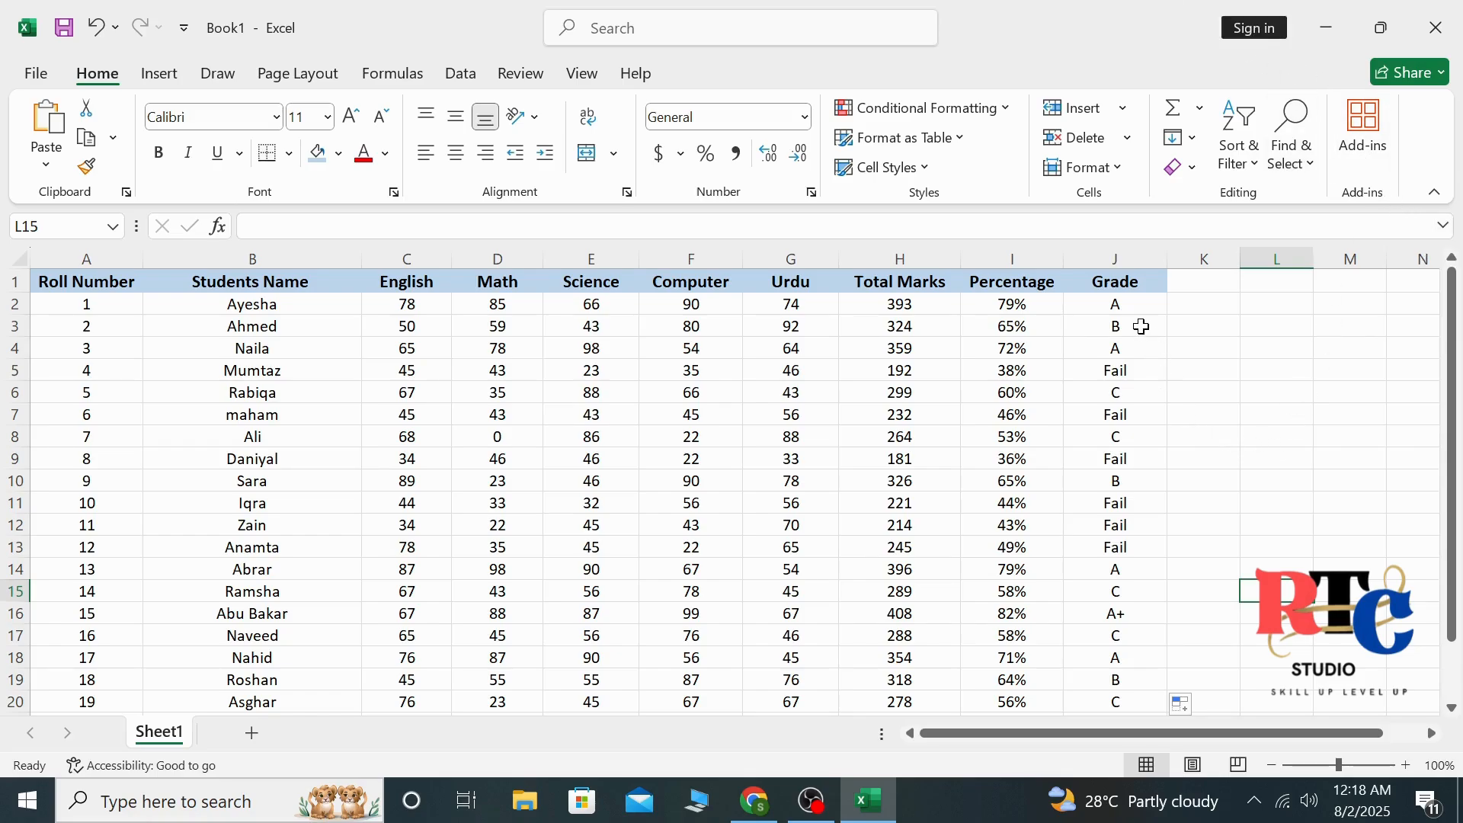
Start a conditional formatting rule on grades J2:J23 for cells whose value is equal to Fail
left_click_drag(1138, 304, 1113, 675)
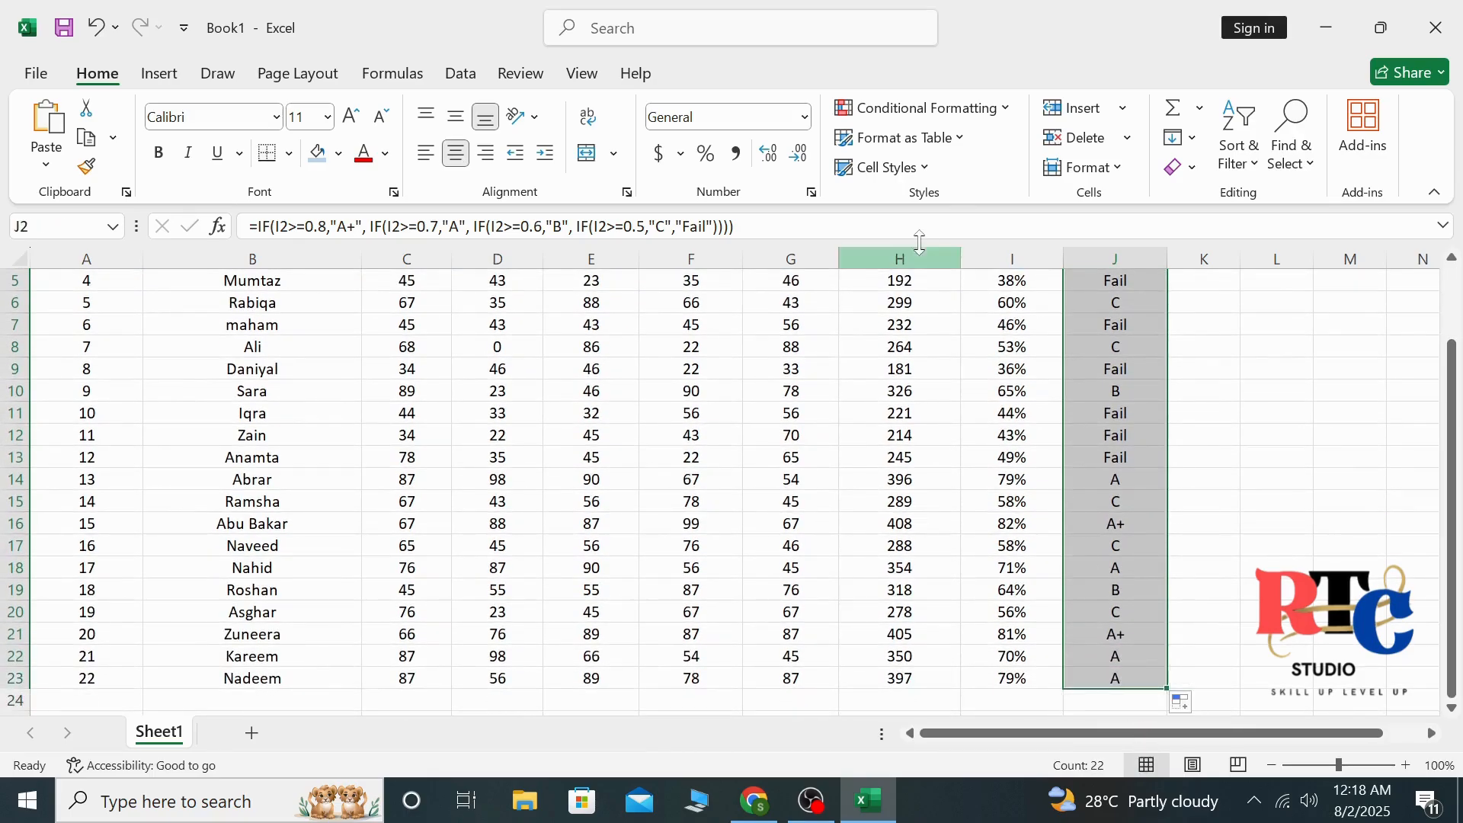
left_click(922, 111)
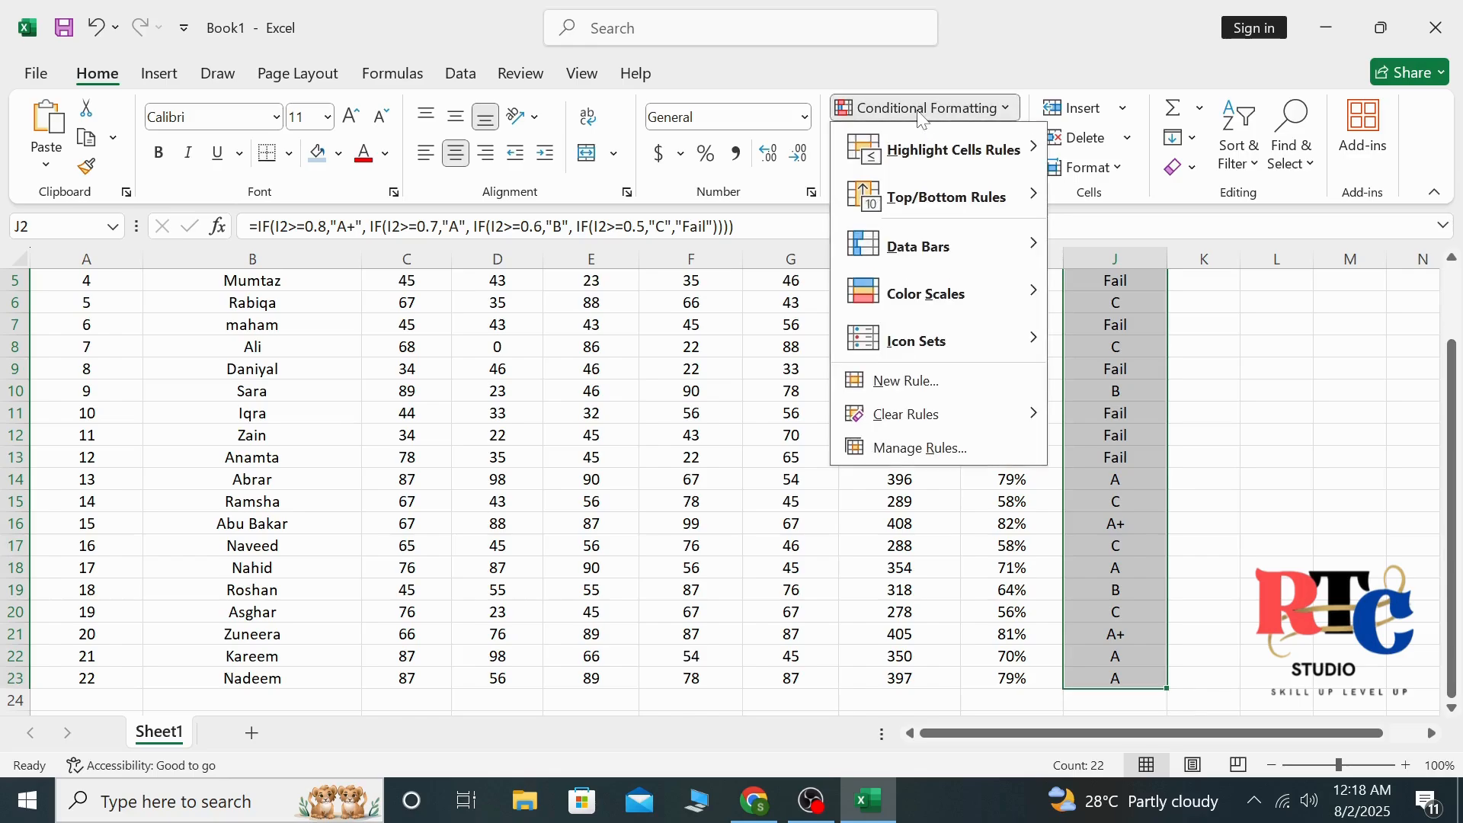
left_click(926, 382)
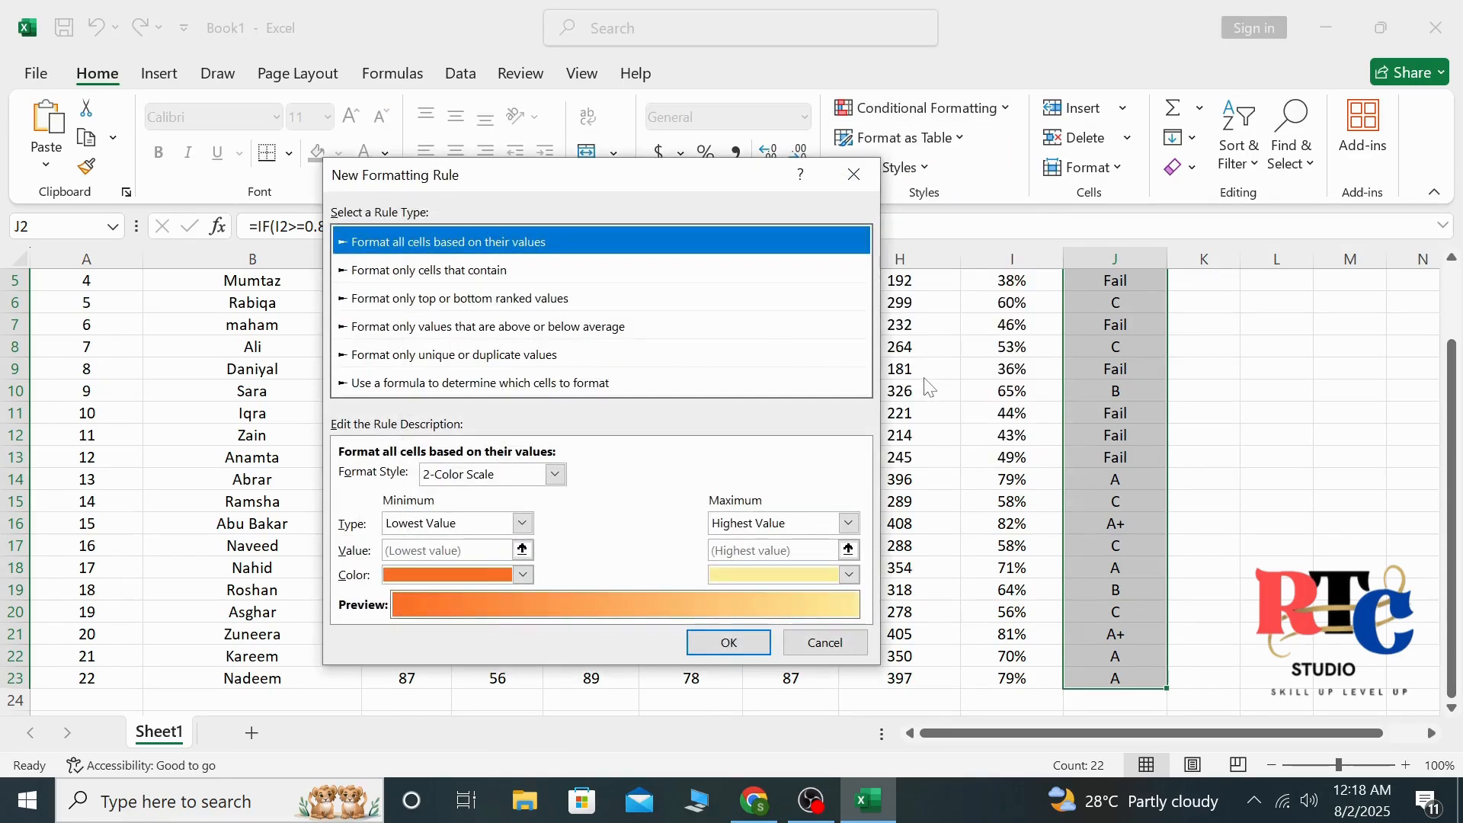
left_click(474, 274)
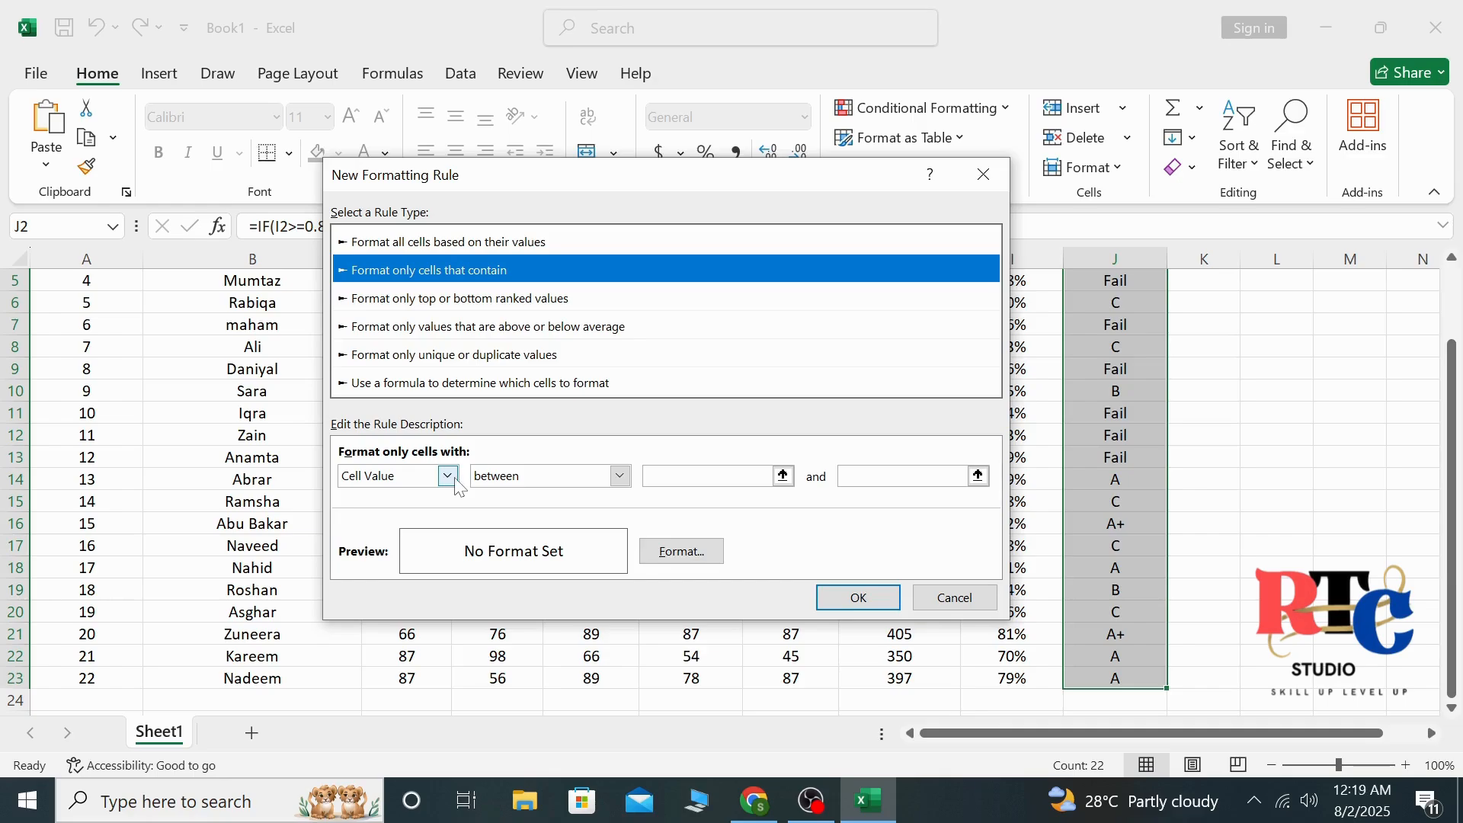
left_click(620, 477)
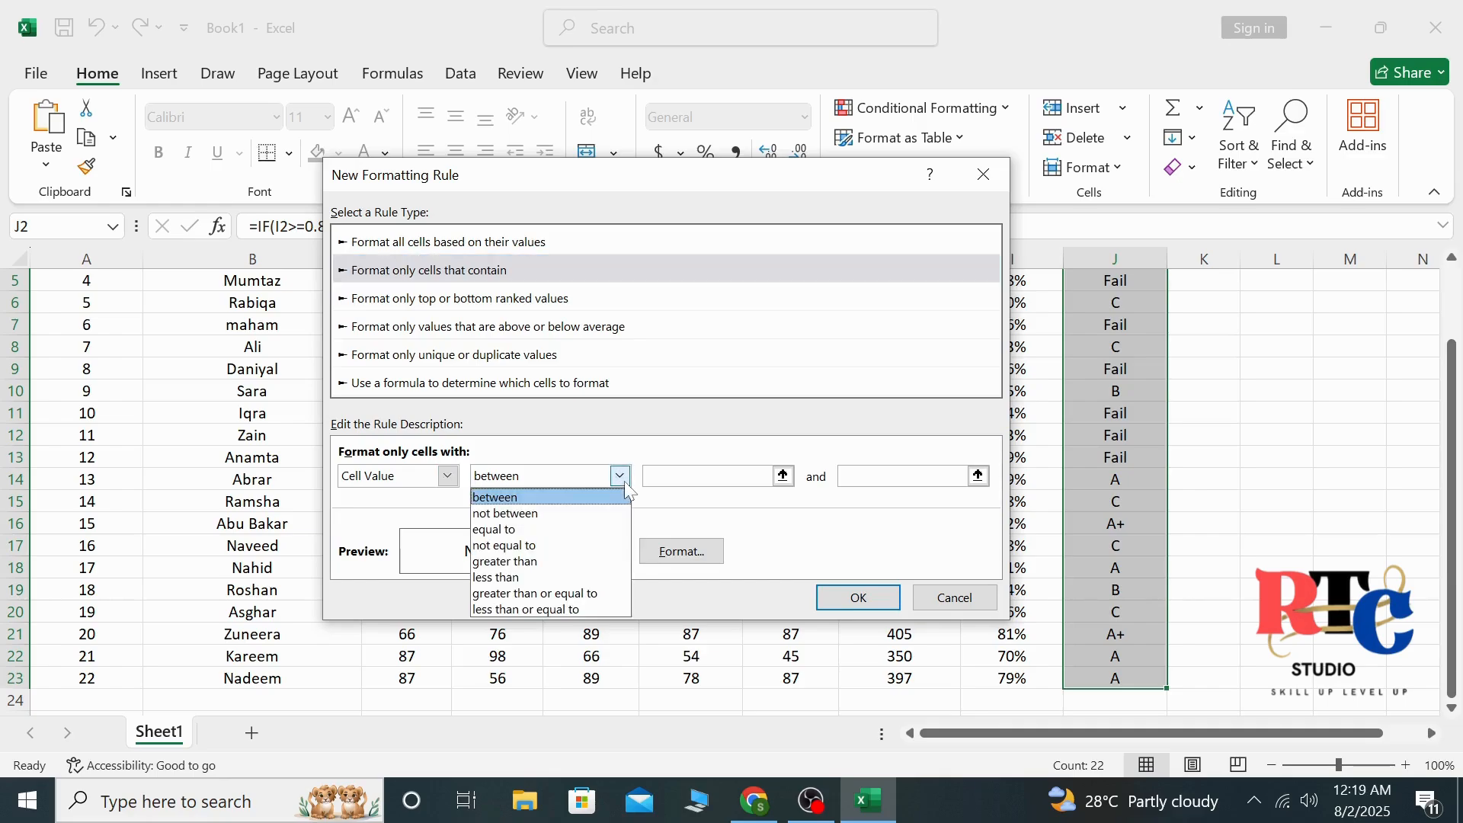
left_click(503, 530)
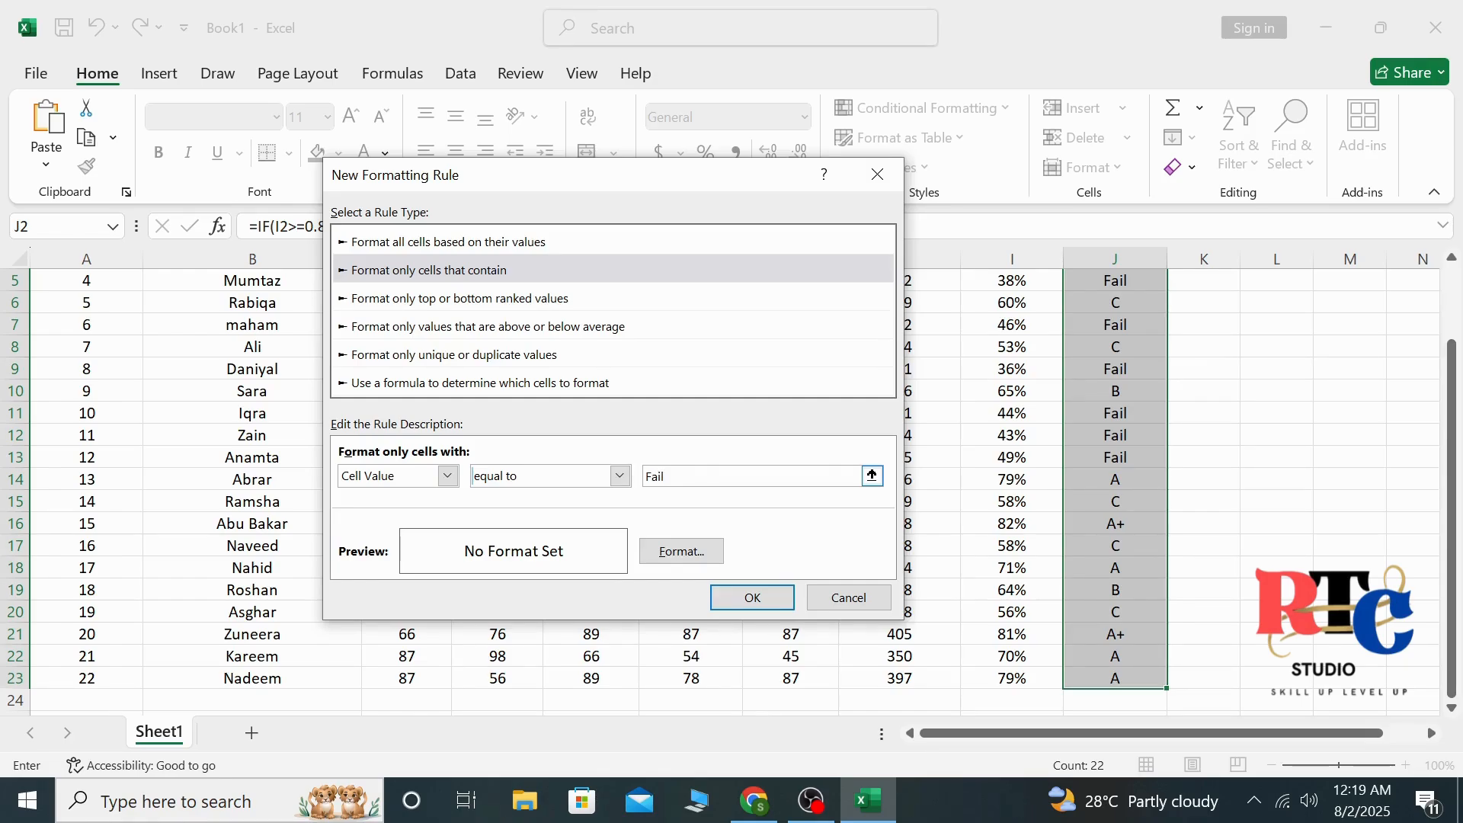
Give the Fail rule a red fill with white font and apply it to the grade column
left_click(680, 551)
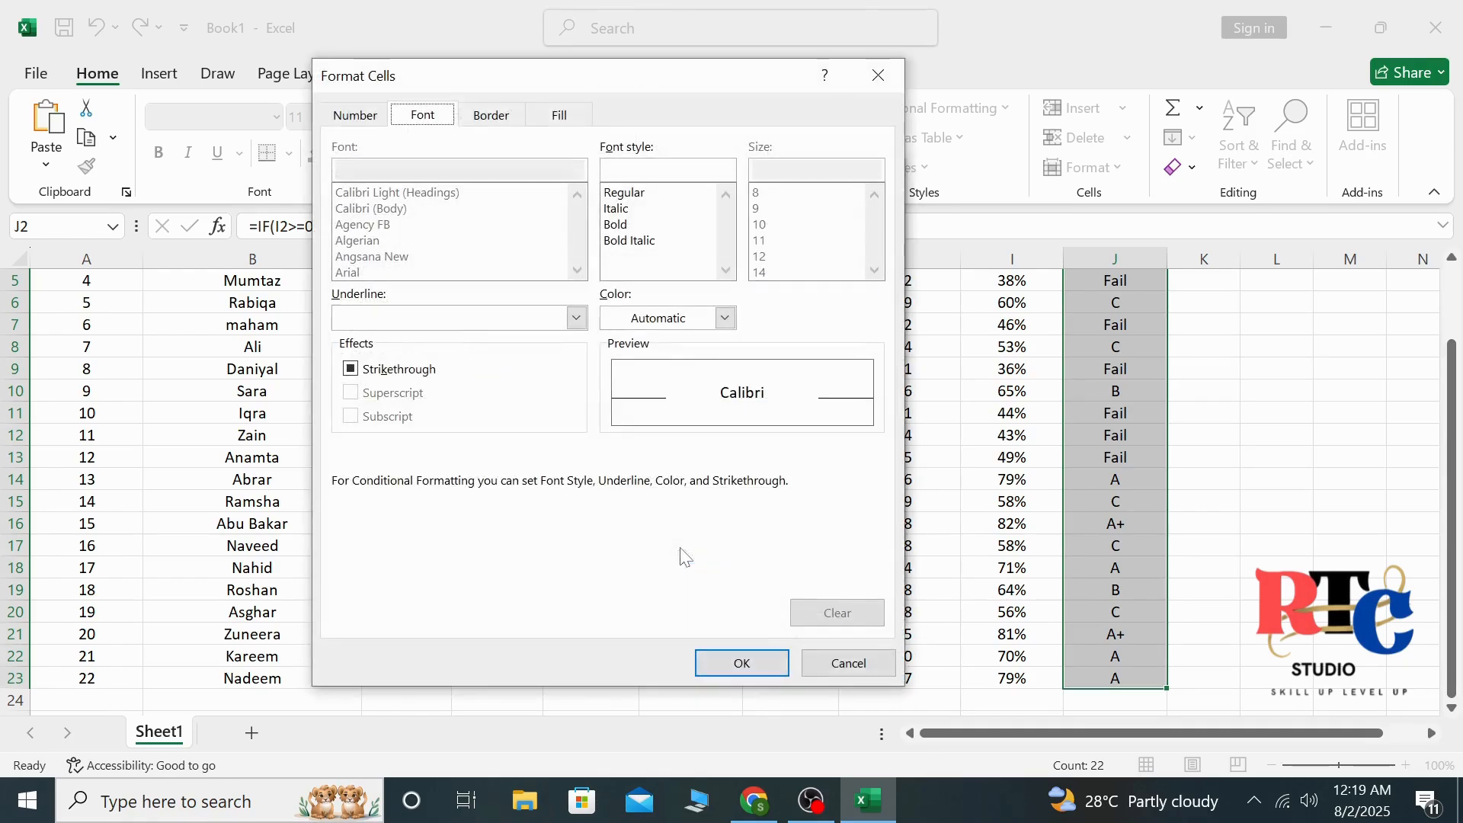
left_click(654, 175)
left_click(559, 115)
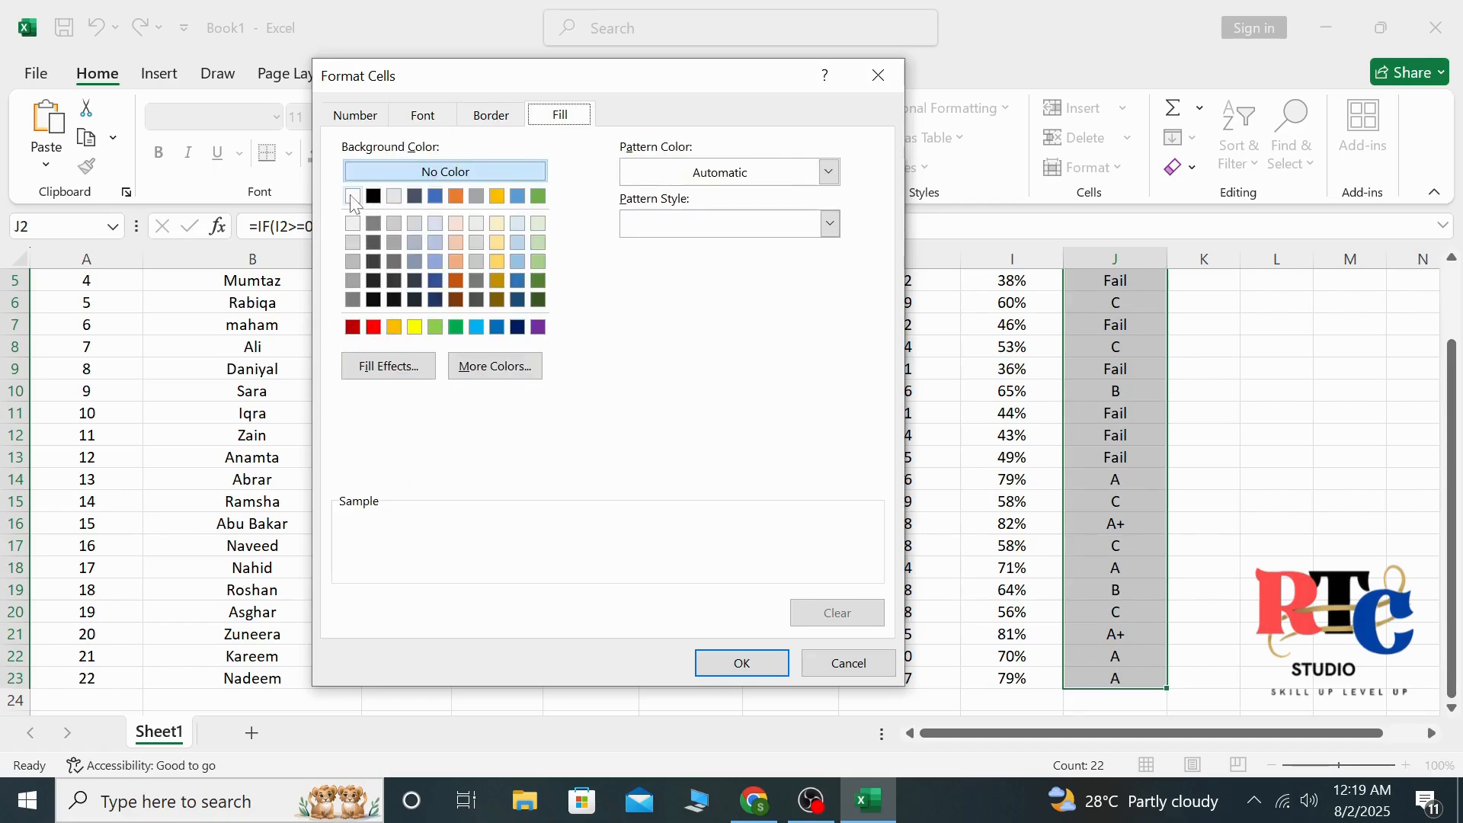
left_click(373, 328)
left_click(427, 126)
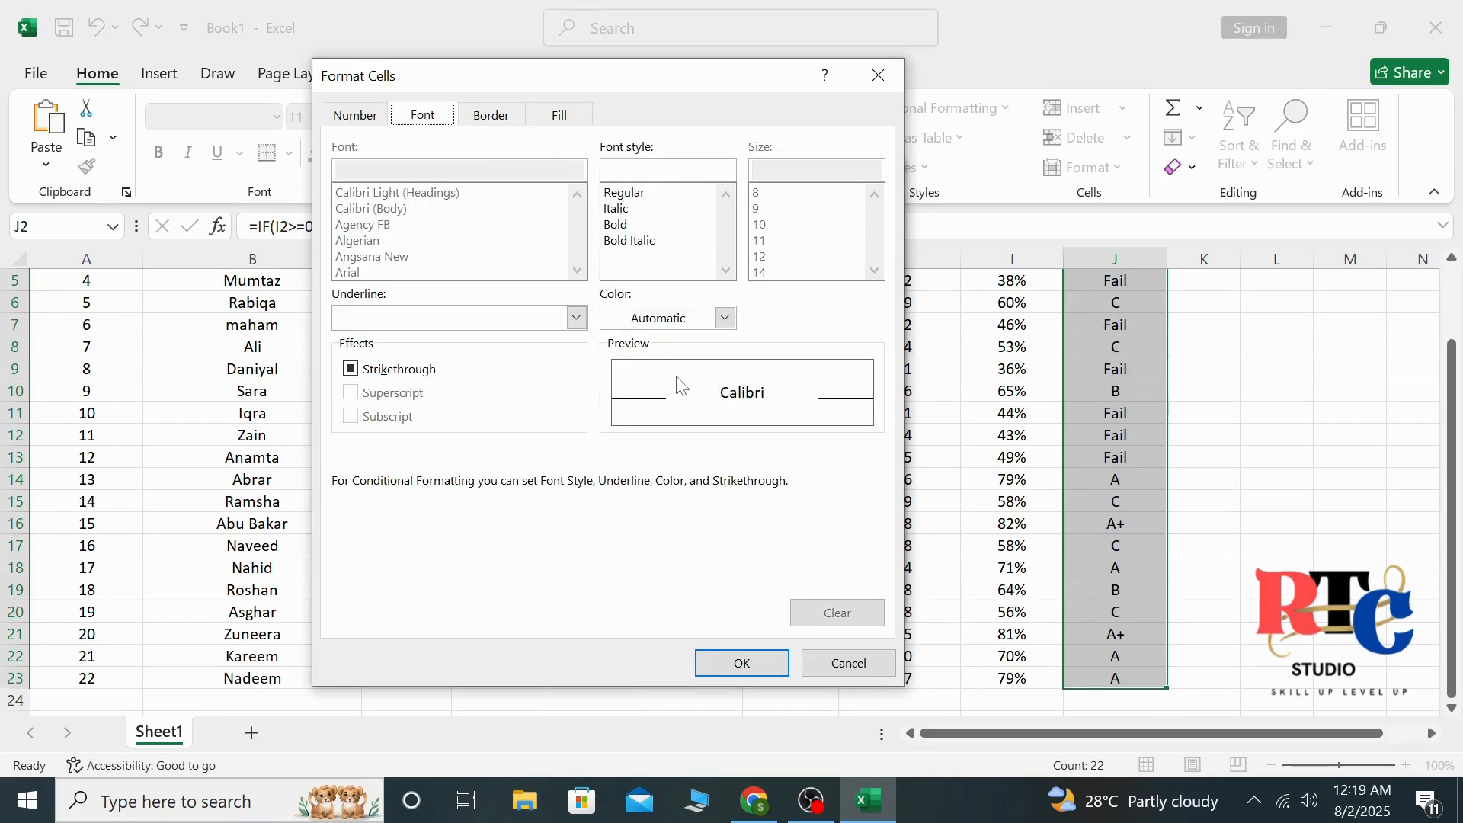
left_click(724, 318)
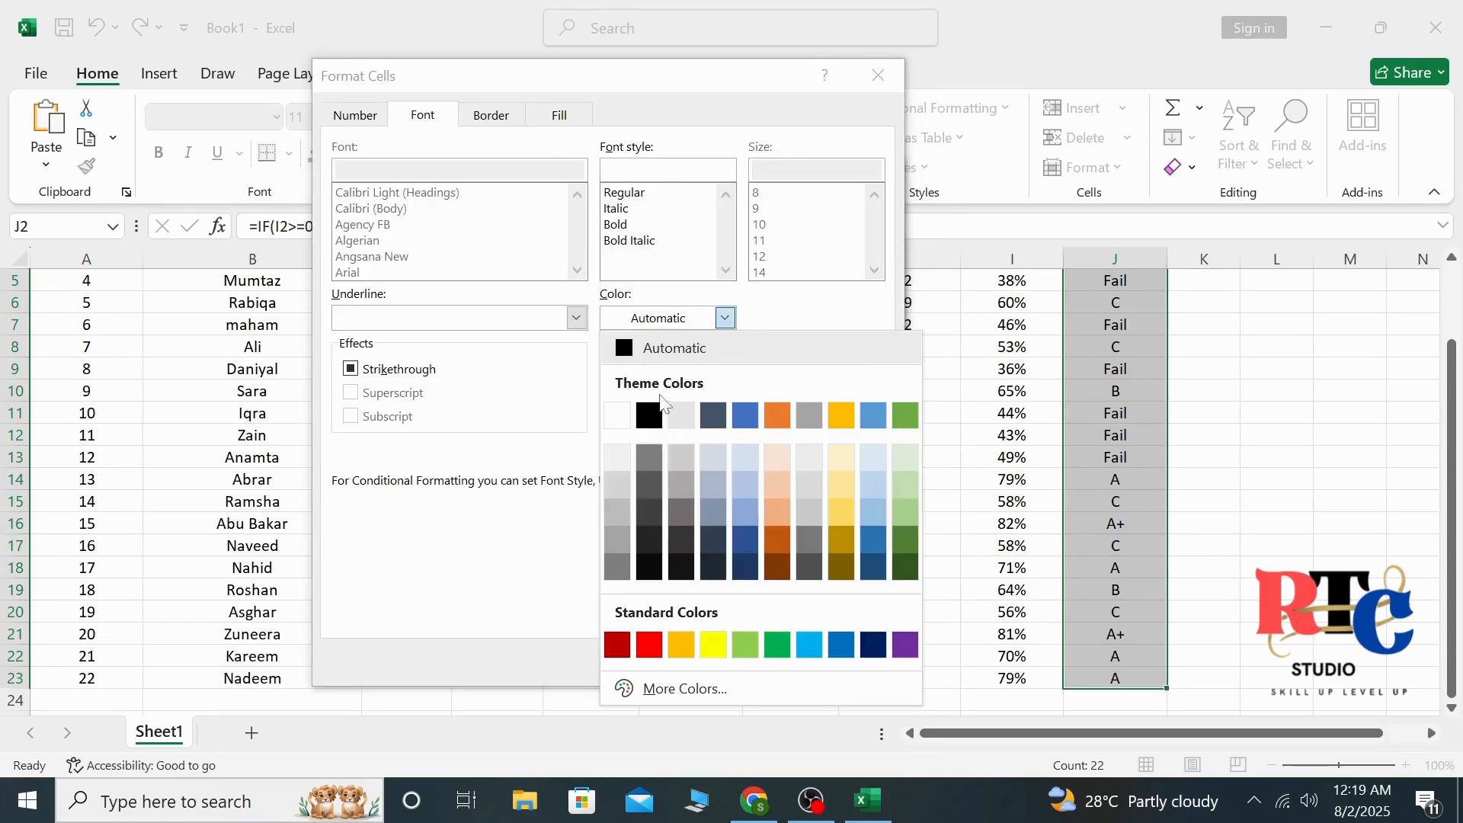
left_click(623, 417)
left_click(735, 664)
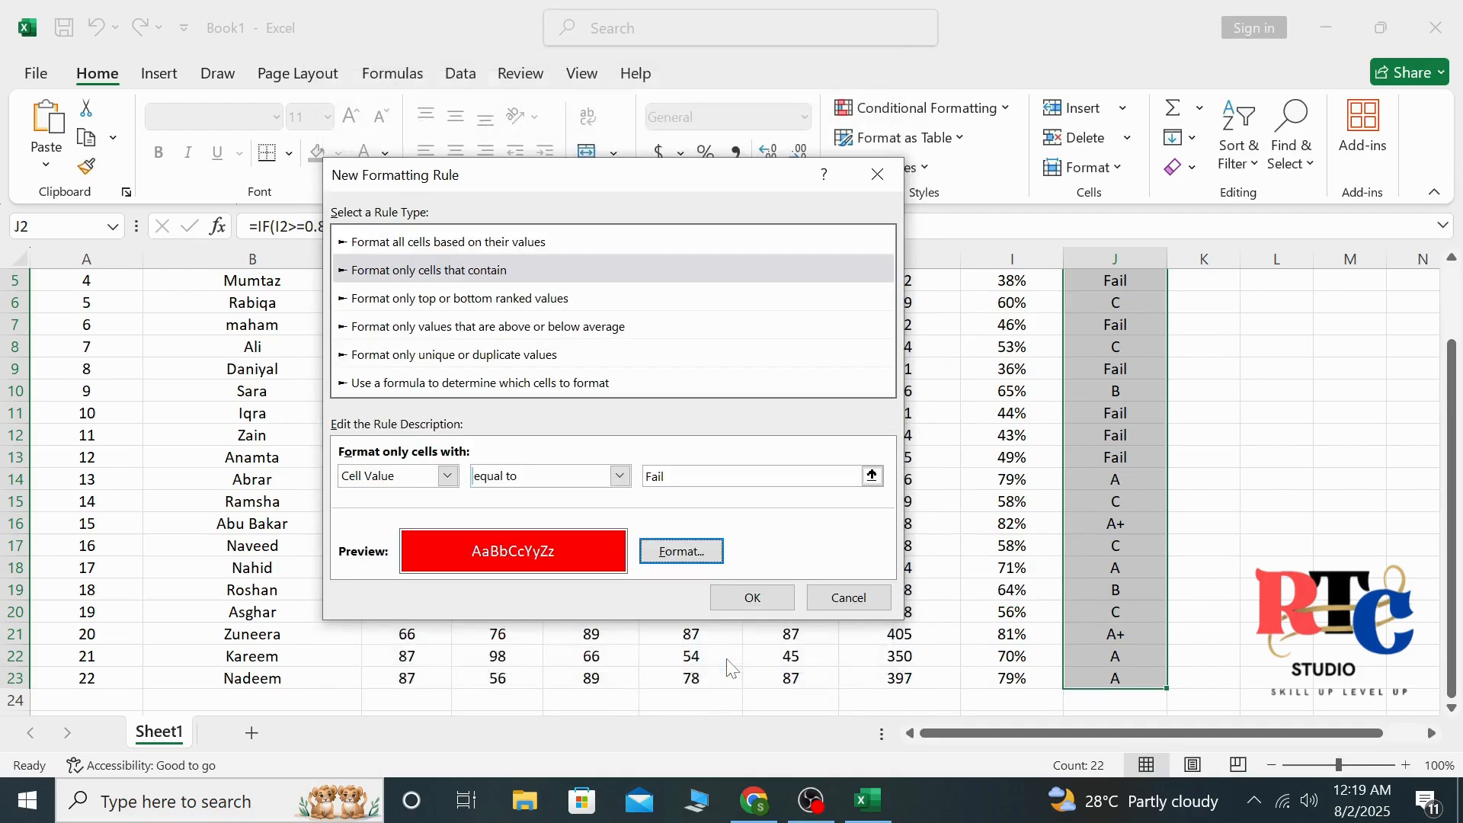
left_click(753, 598)
left_click(1219, 343)
scroll(1227, 343, "up", 2)
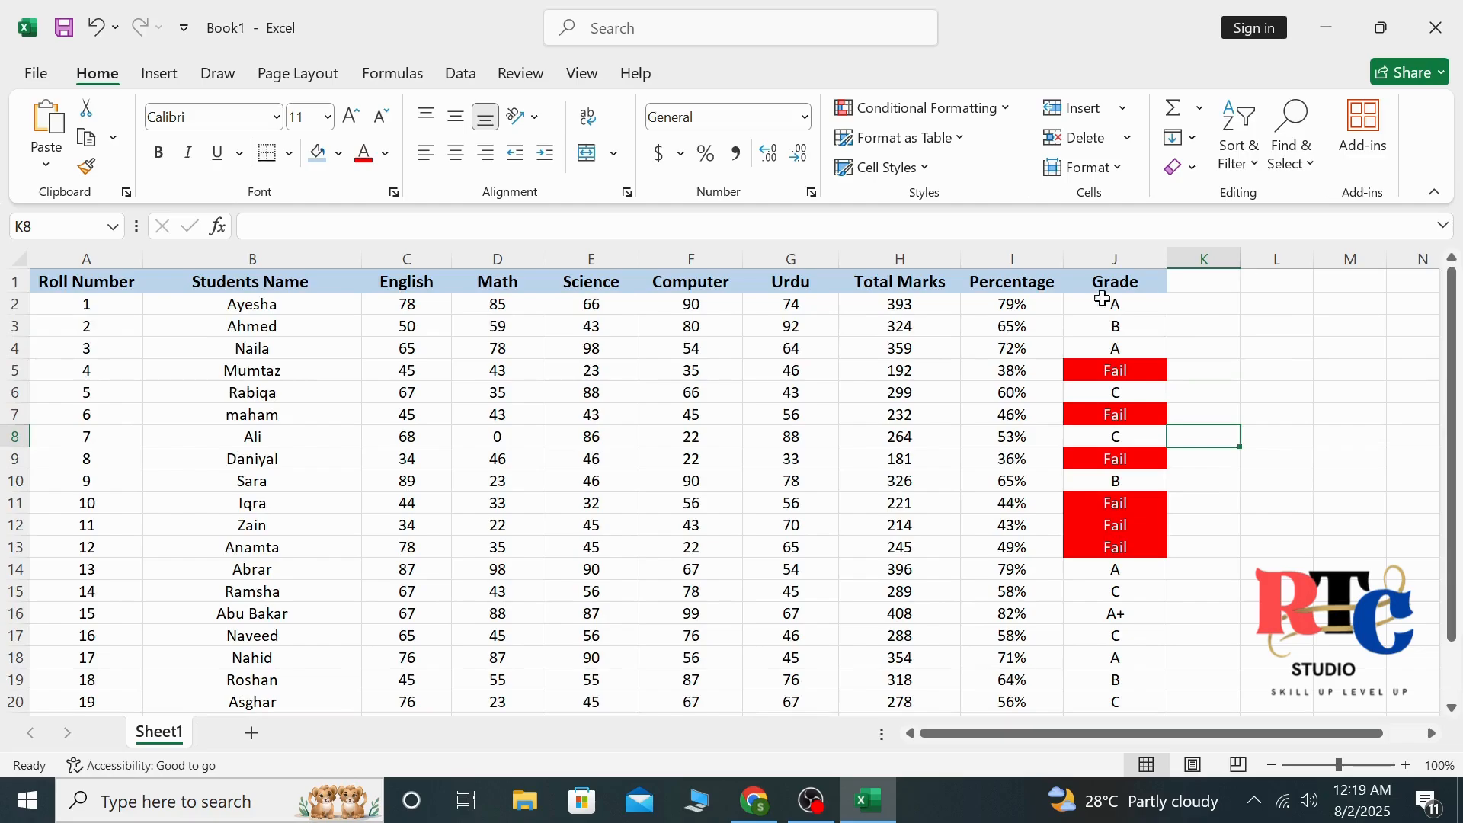
left_click_drag(1454, 329, 1455, 321)
Start another conditional formatting rule on J2:J23 for cells whose value is equal to A+
left_click_drag(1116, 302, 1137, 678)
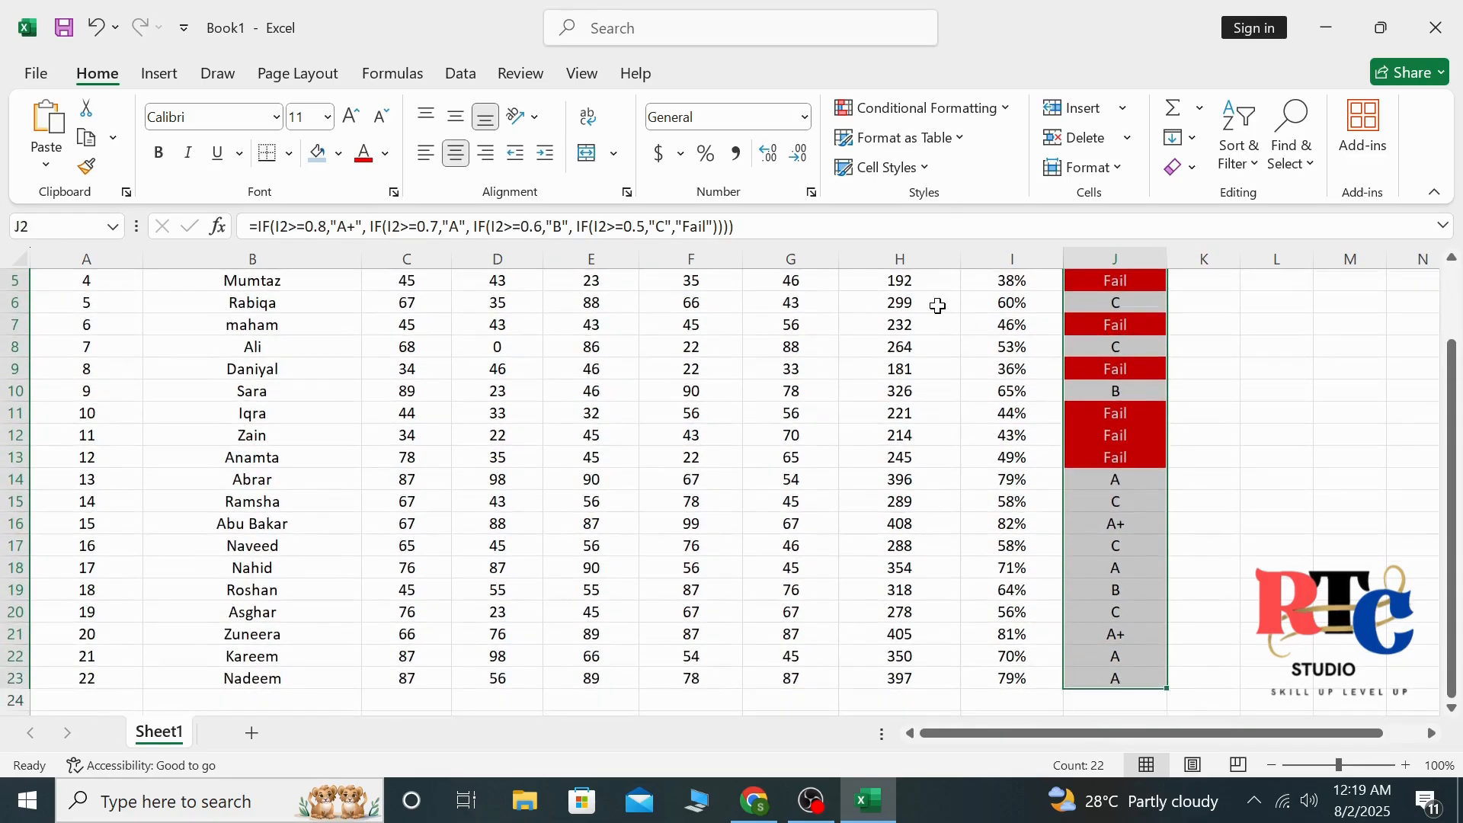
left_click(881, 108)
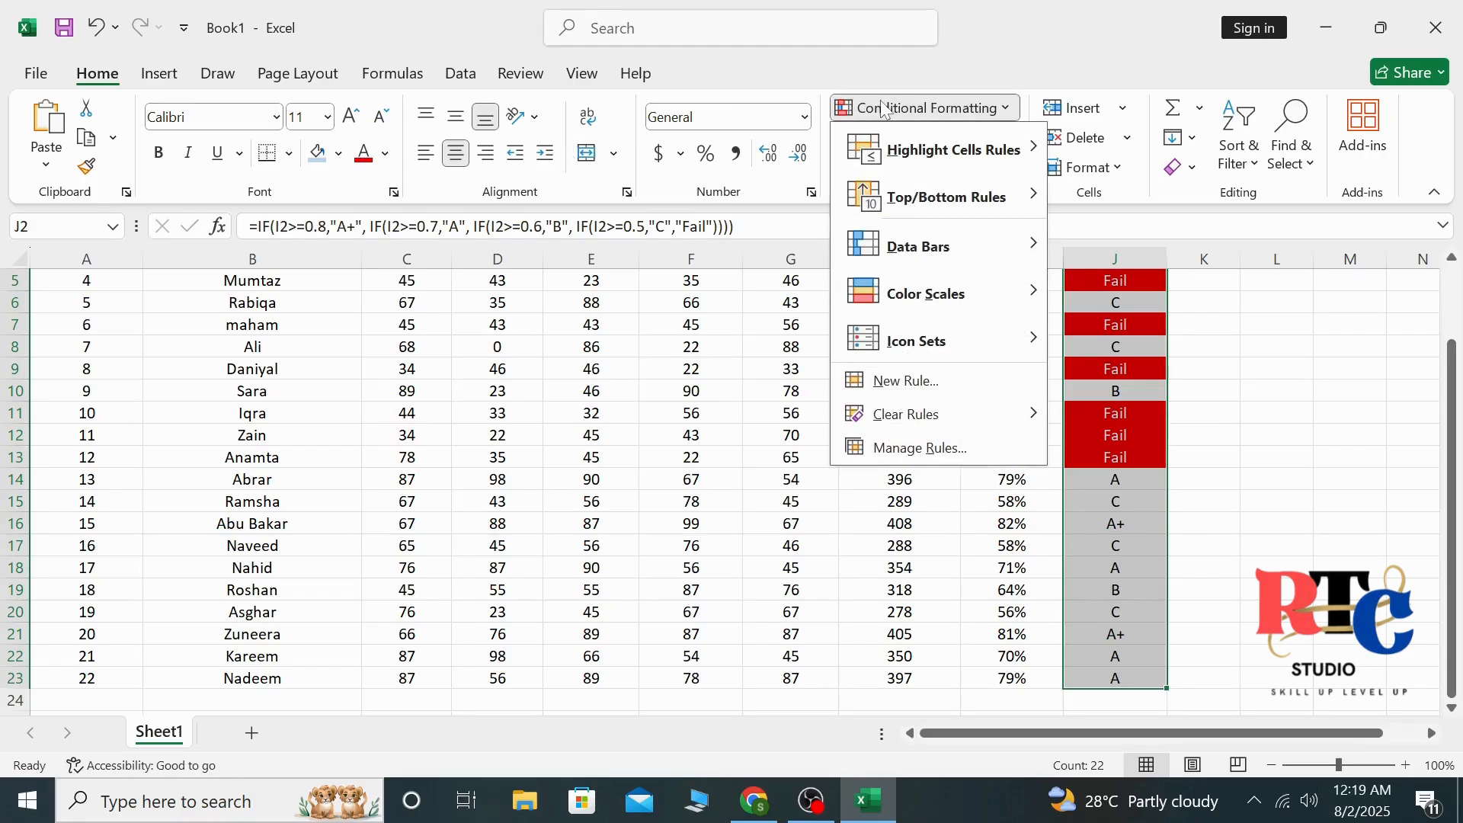
left_click(915, 392)
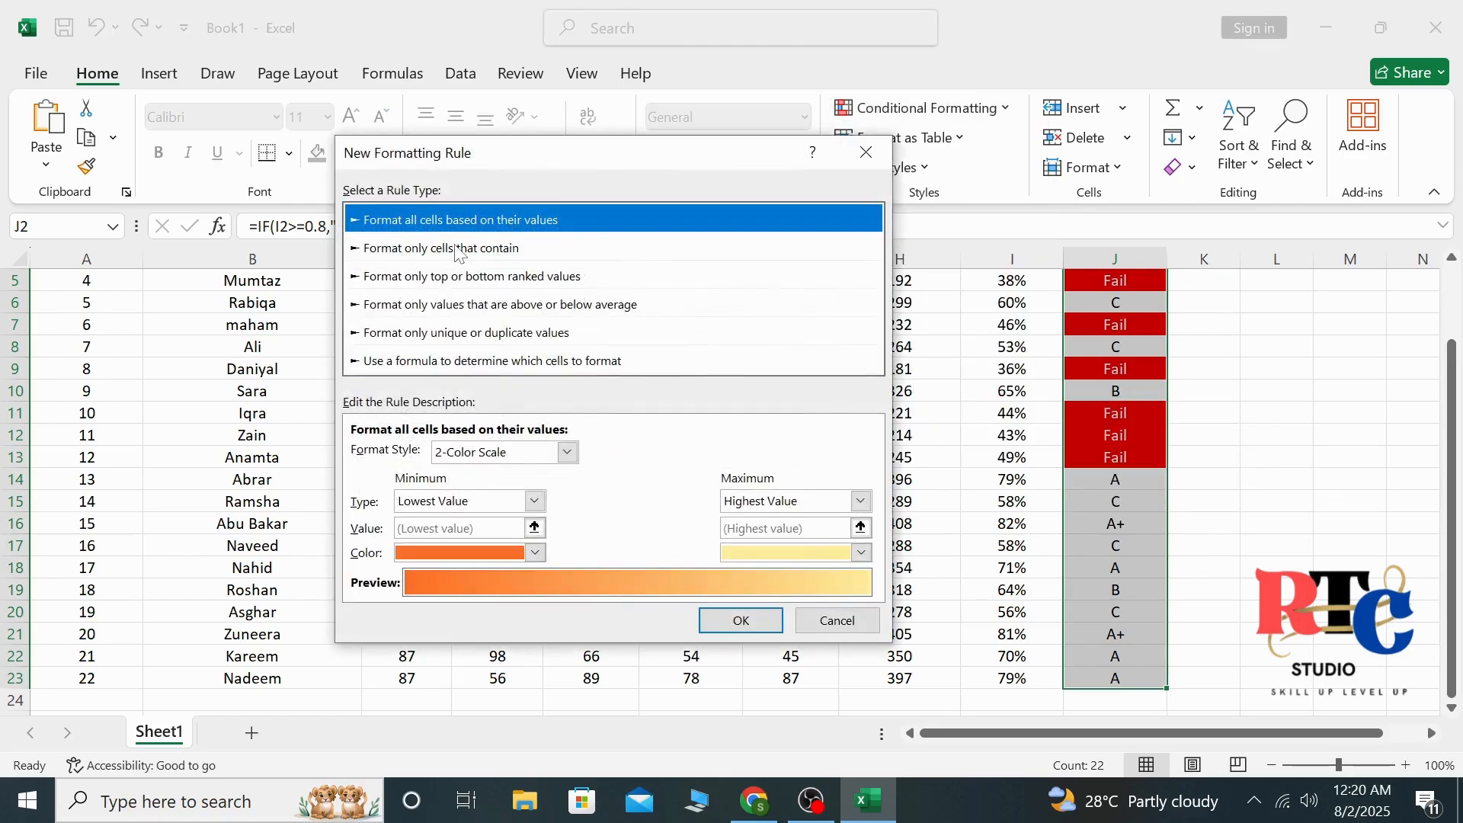
left_click(459, 250)
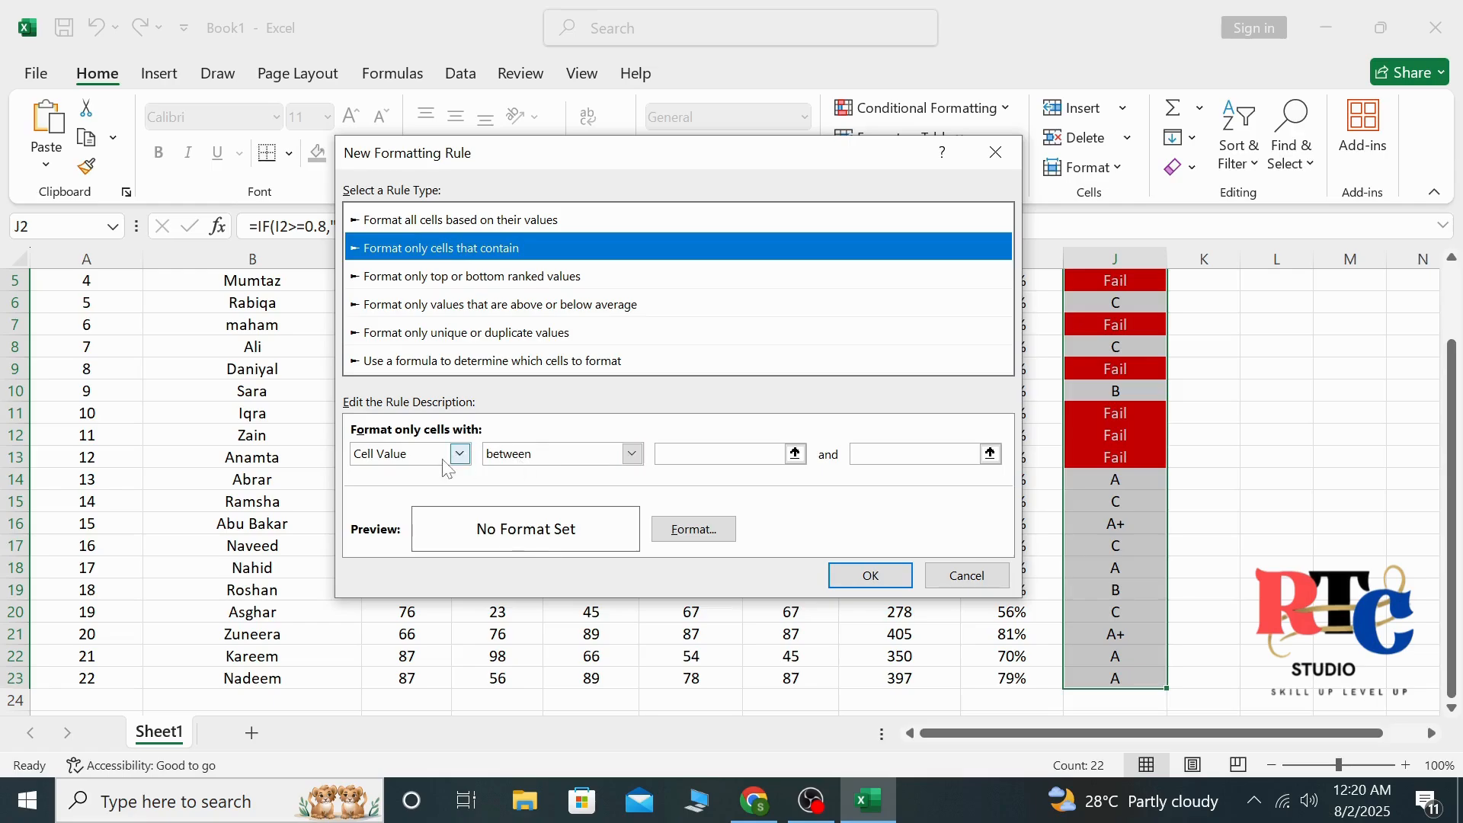
left_click(632, 453)
left_click(507, 507)
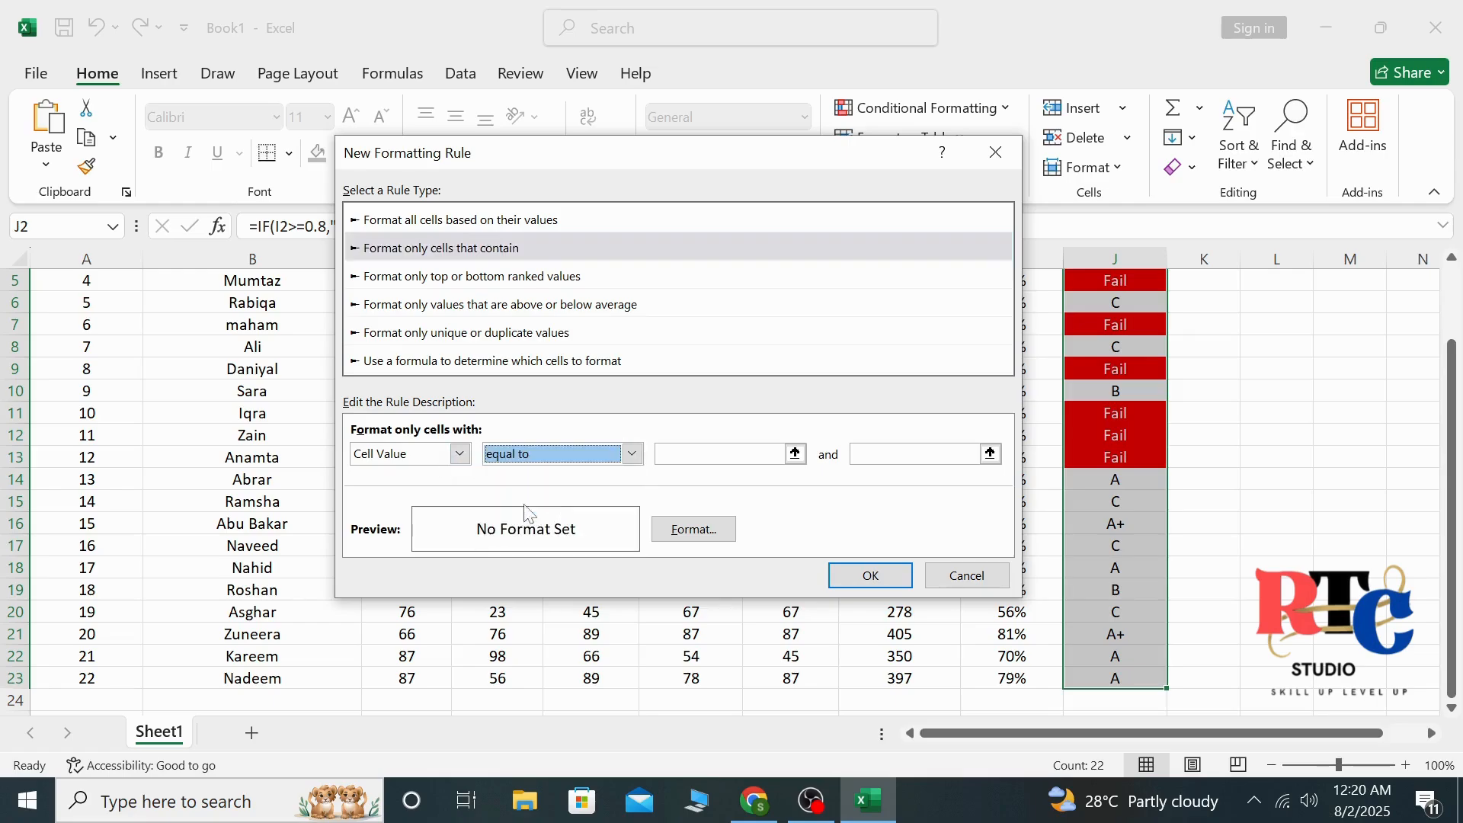
left_click(716, 455)
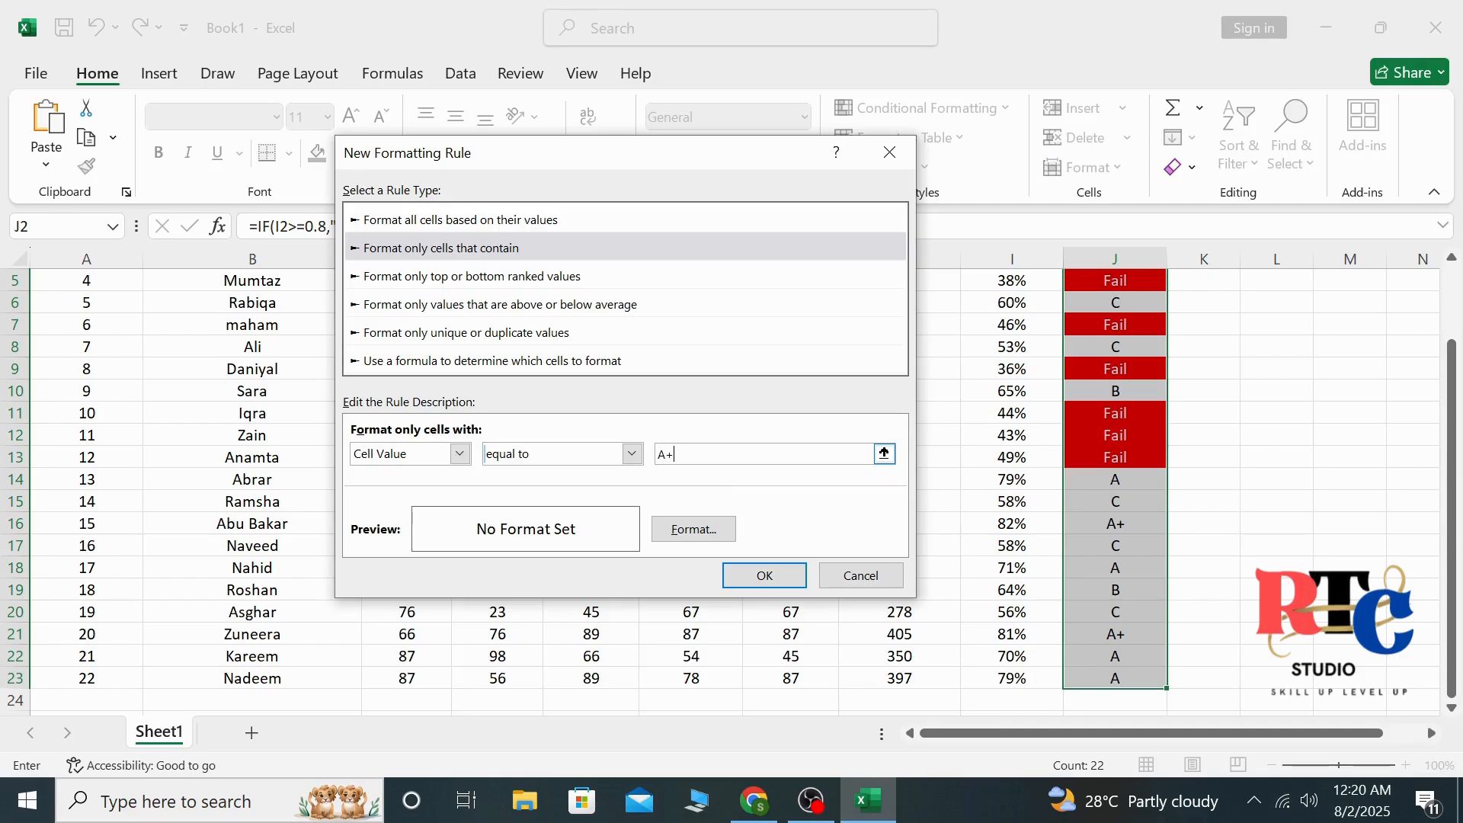
Give the A+ rule a green fill with white font and apply it to the grade column
left_click(677, 533)
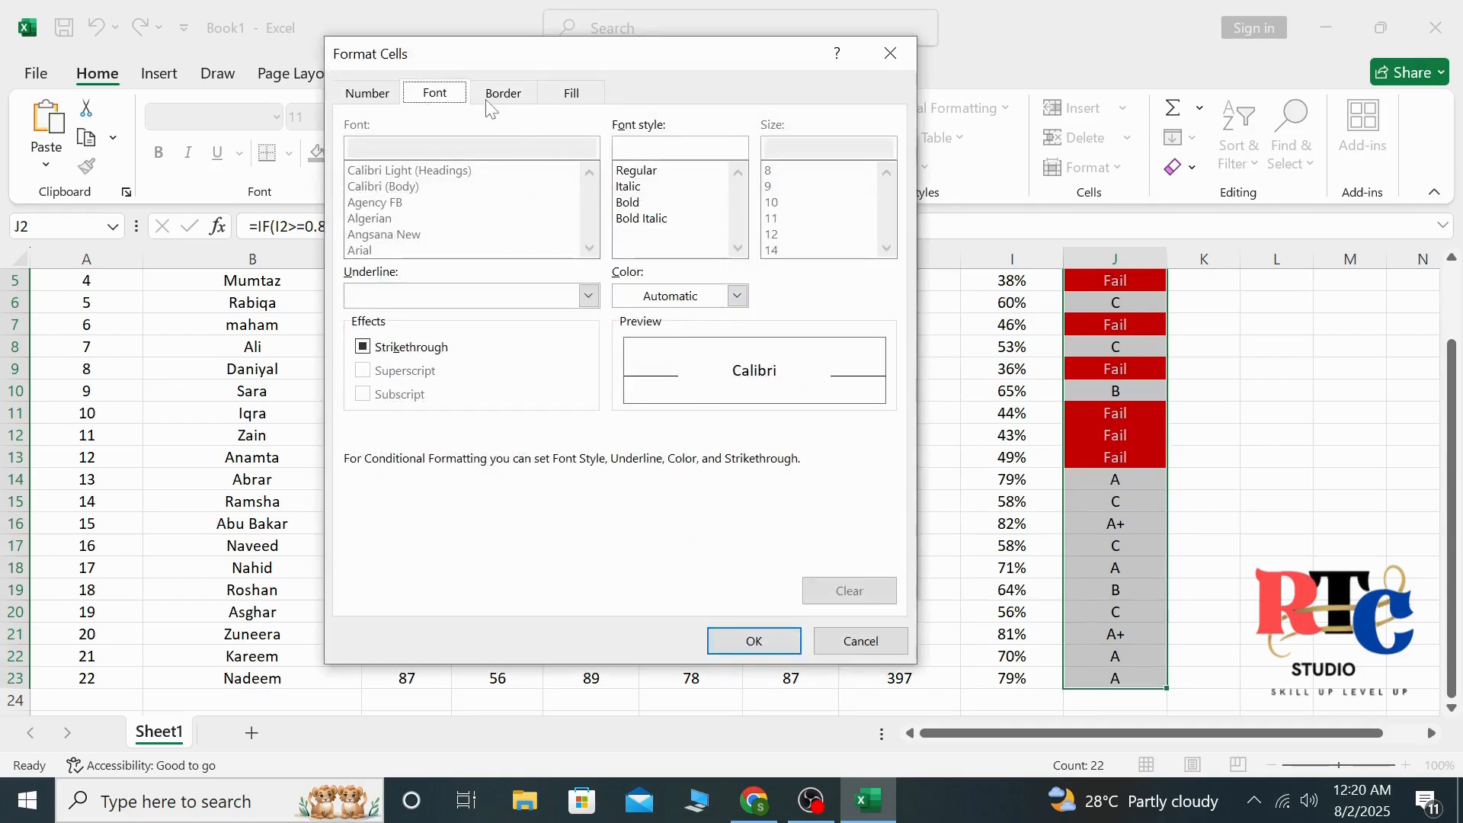
left_click(573, 92)
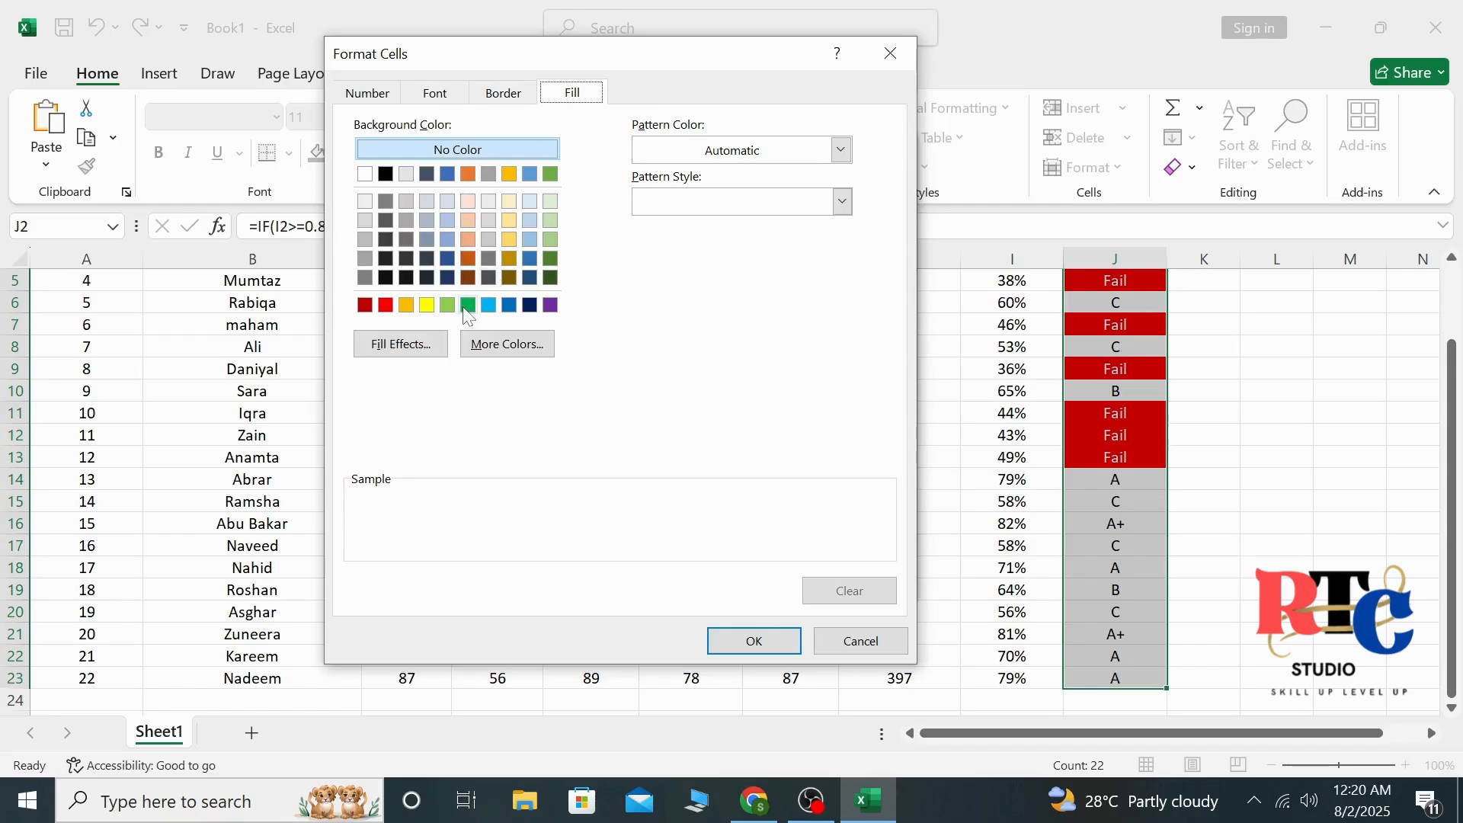
left_click(467, 305)
left_click(436, 93)
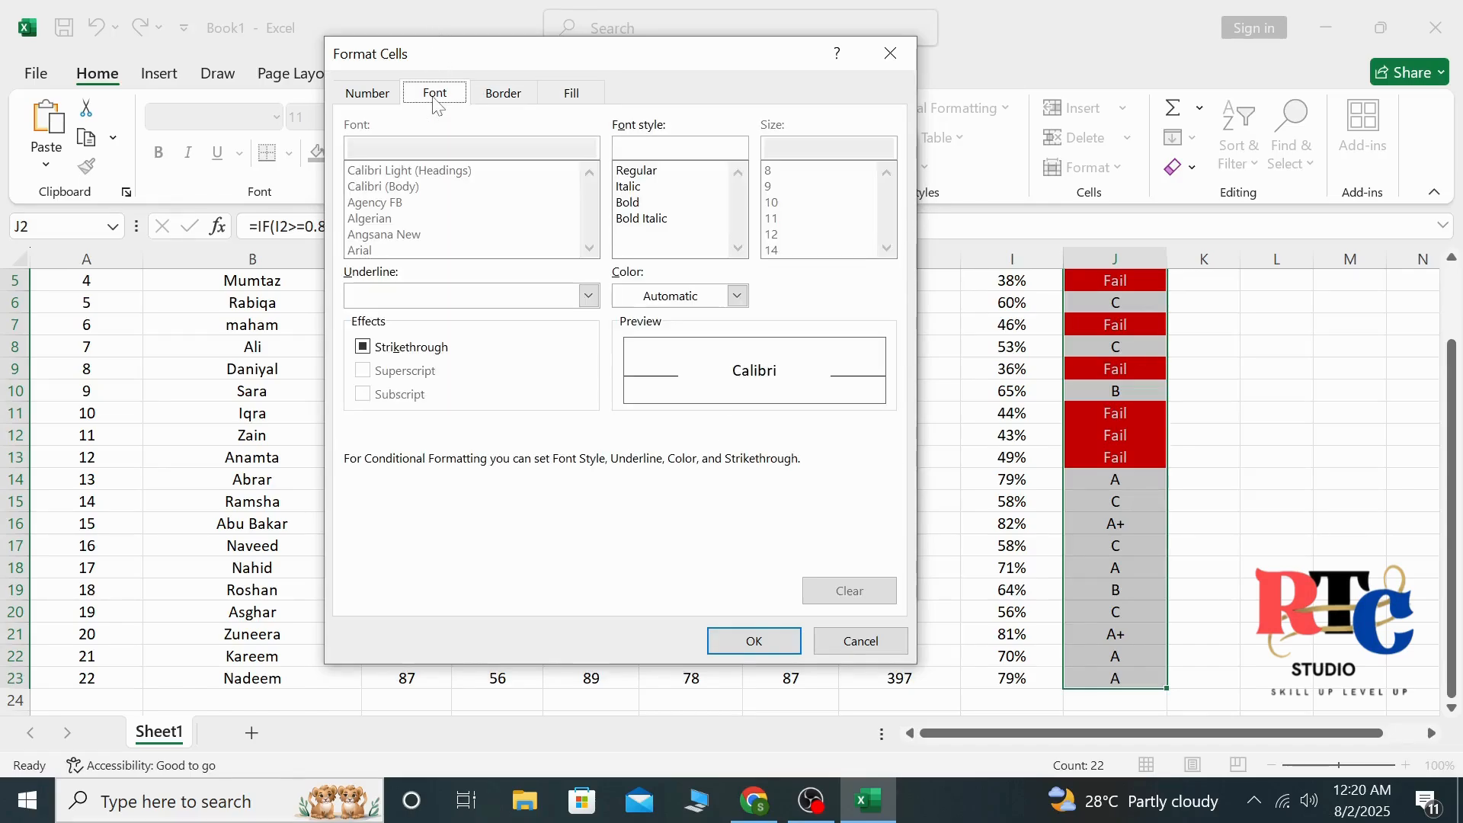
left_click(690, 295)
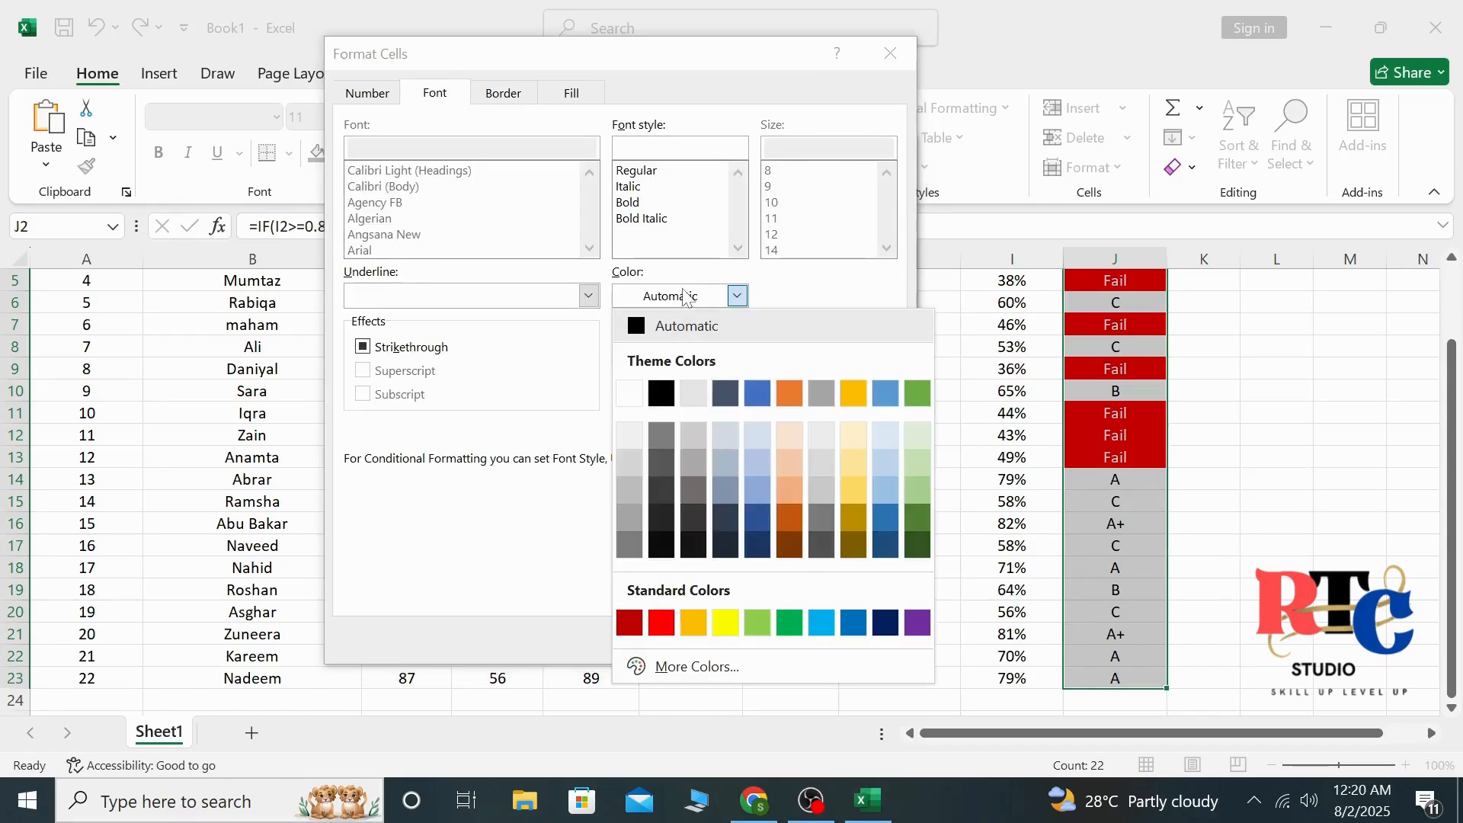
left_click(640, 397)
left_click(736, 642)
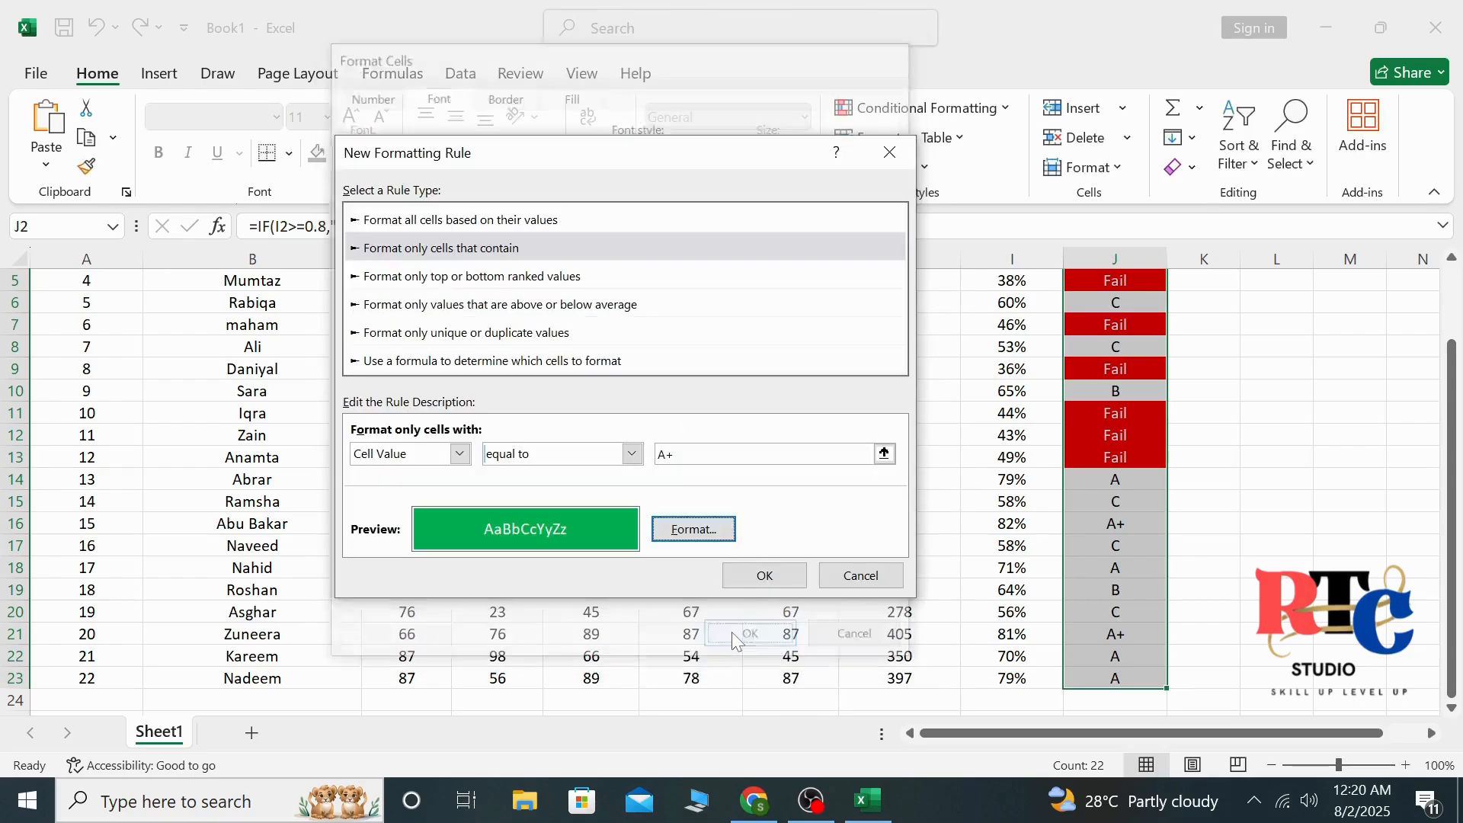
left_click(766, 574)
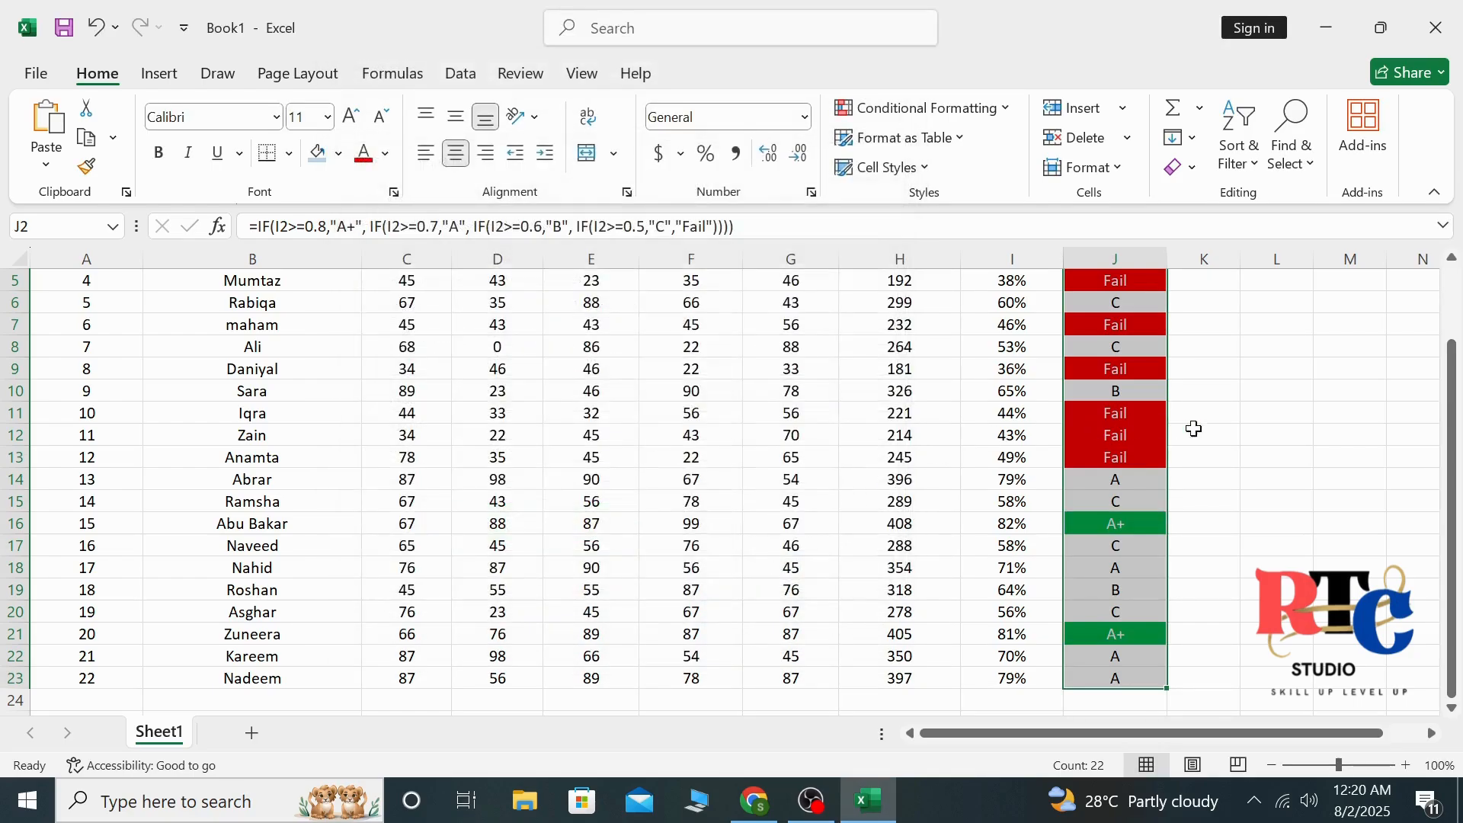
left_click(1272, 431)
left_click_drag(1456, 408, 1456, 262)
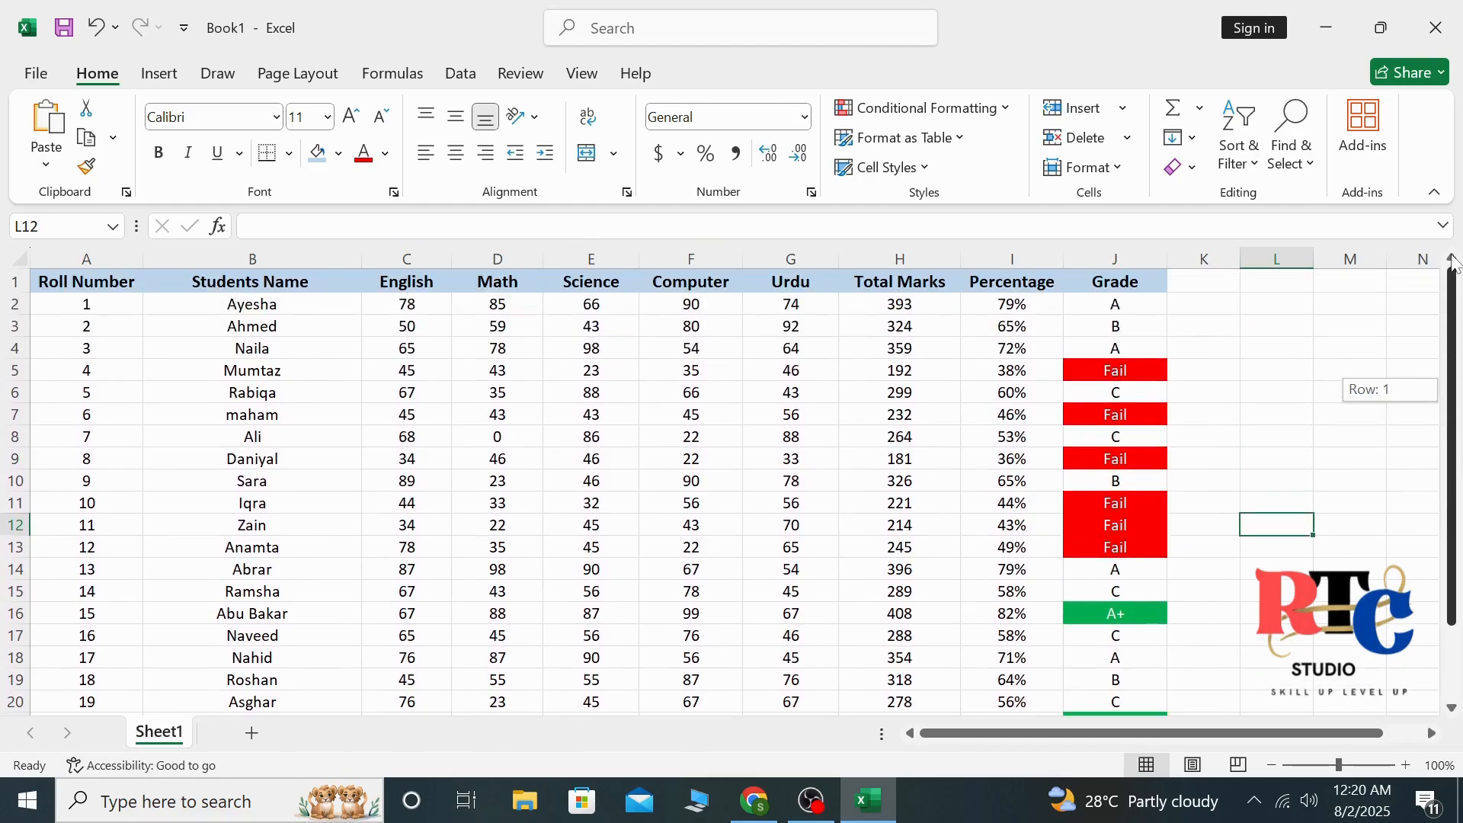
left_click_drag(1455, 342, 1456, 259)
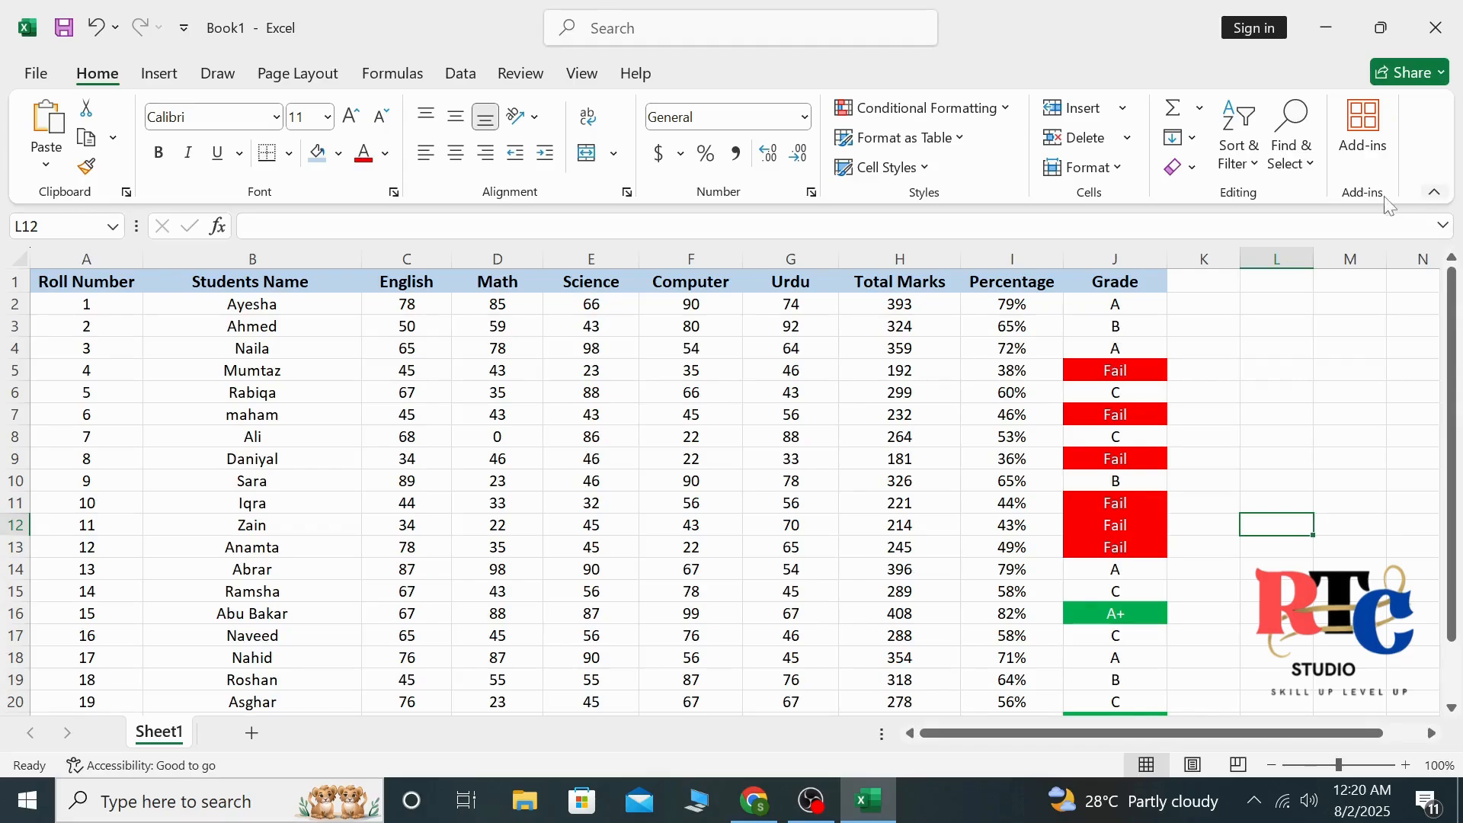
left_click_drag(1458, 346, 1458, 495)
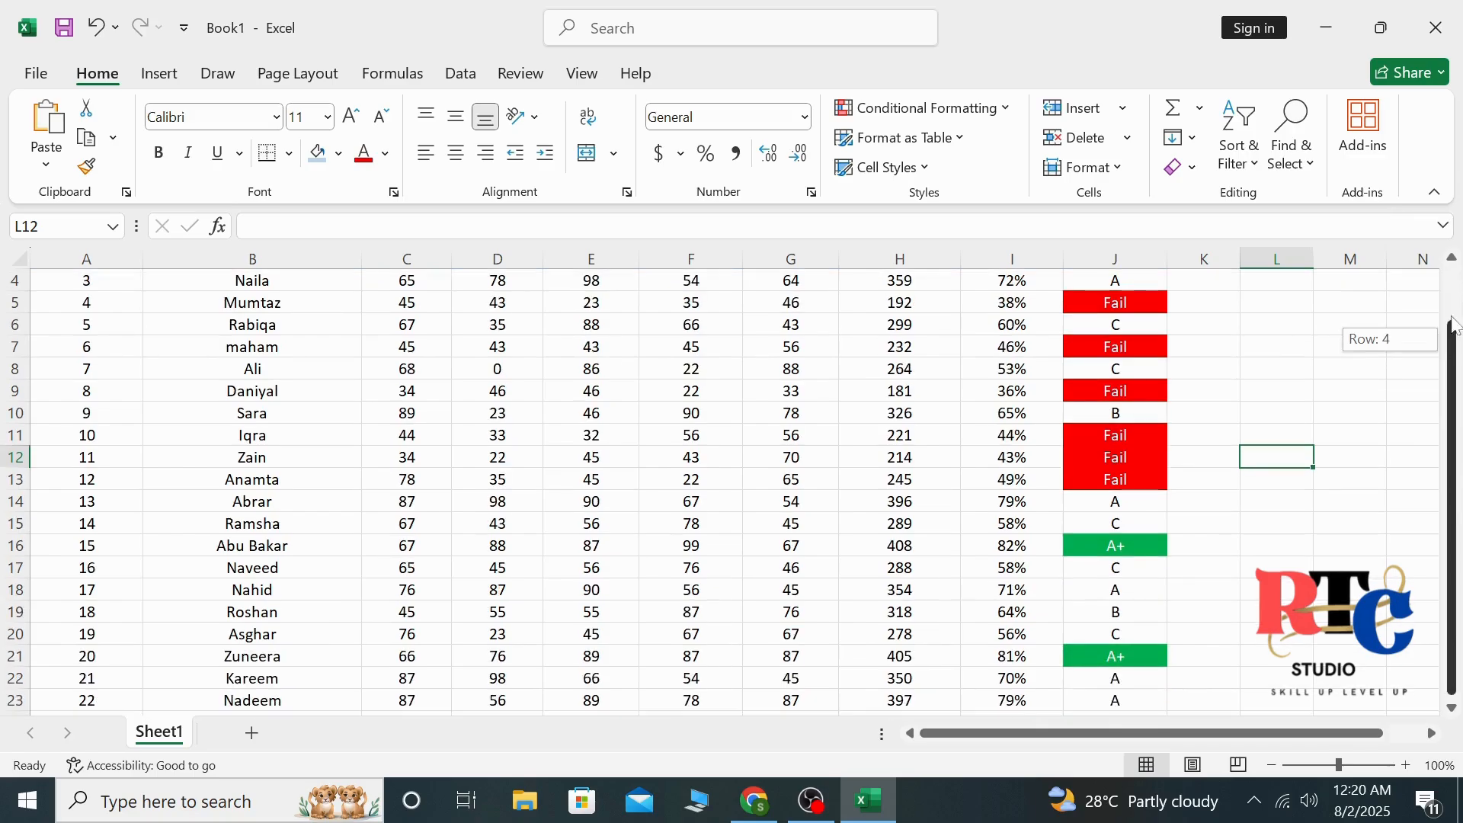
left_click_drag(1455, 326, 1455, 273)
left_click(1339, 345)
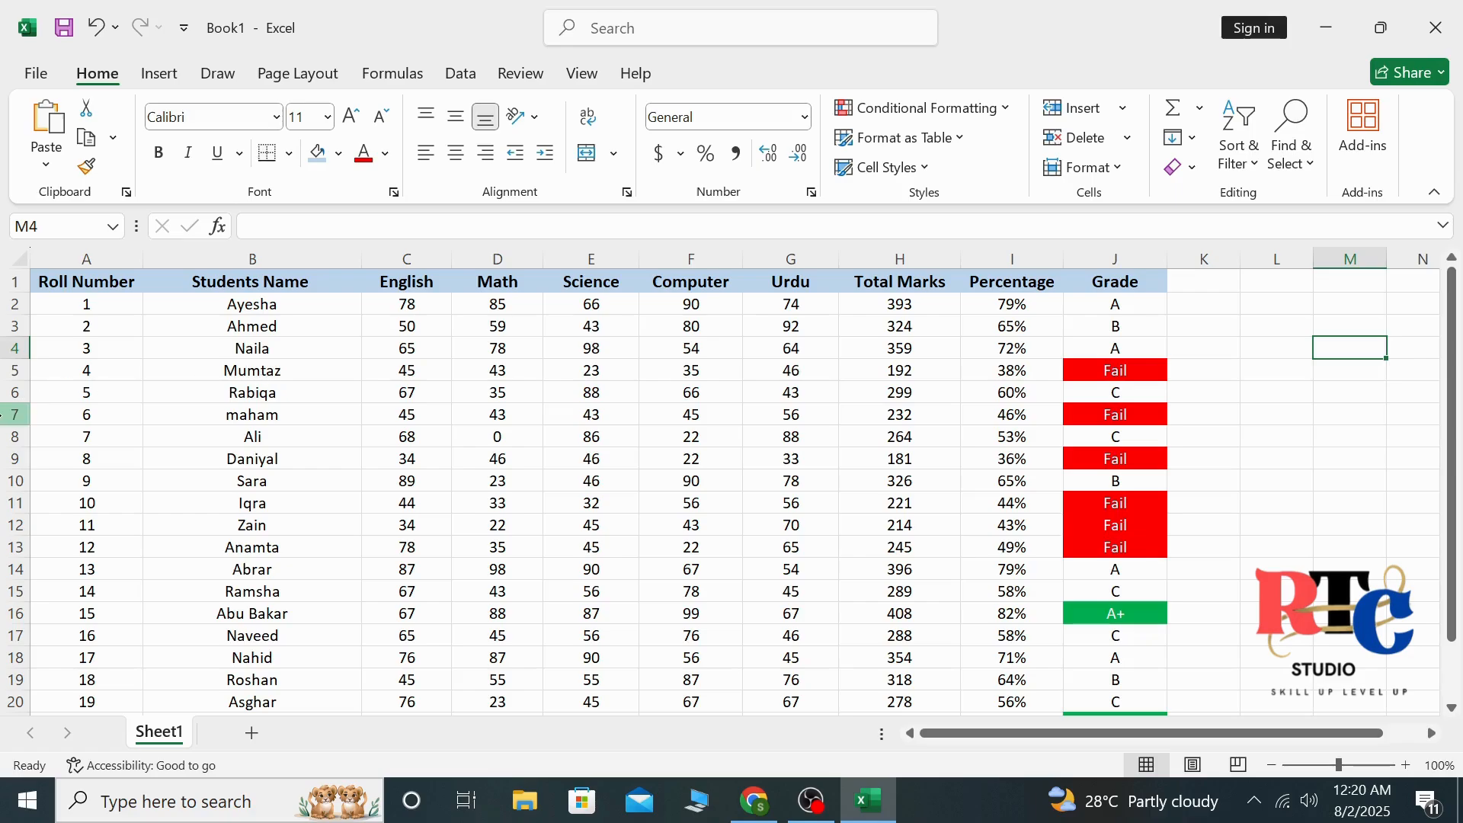
Apply All Borders to the whole result table, A1:J23
left_click_drag(42, 282, 1118, 492)
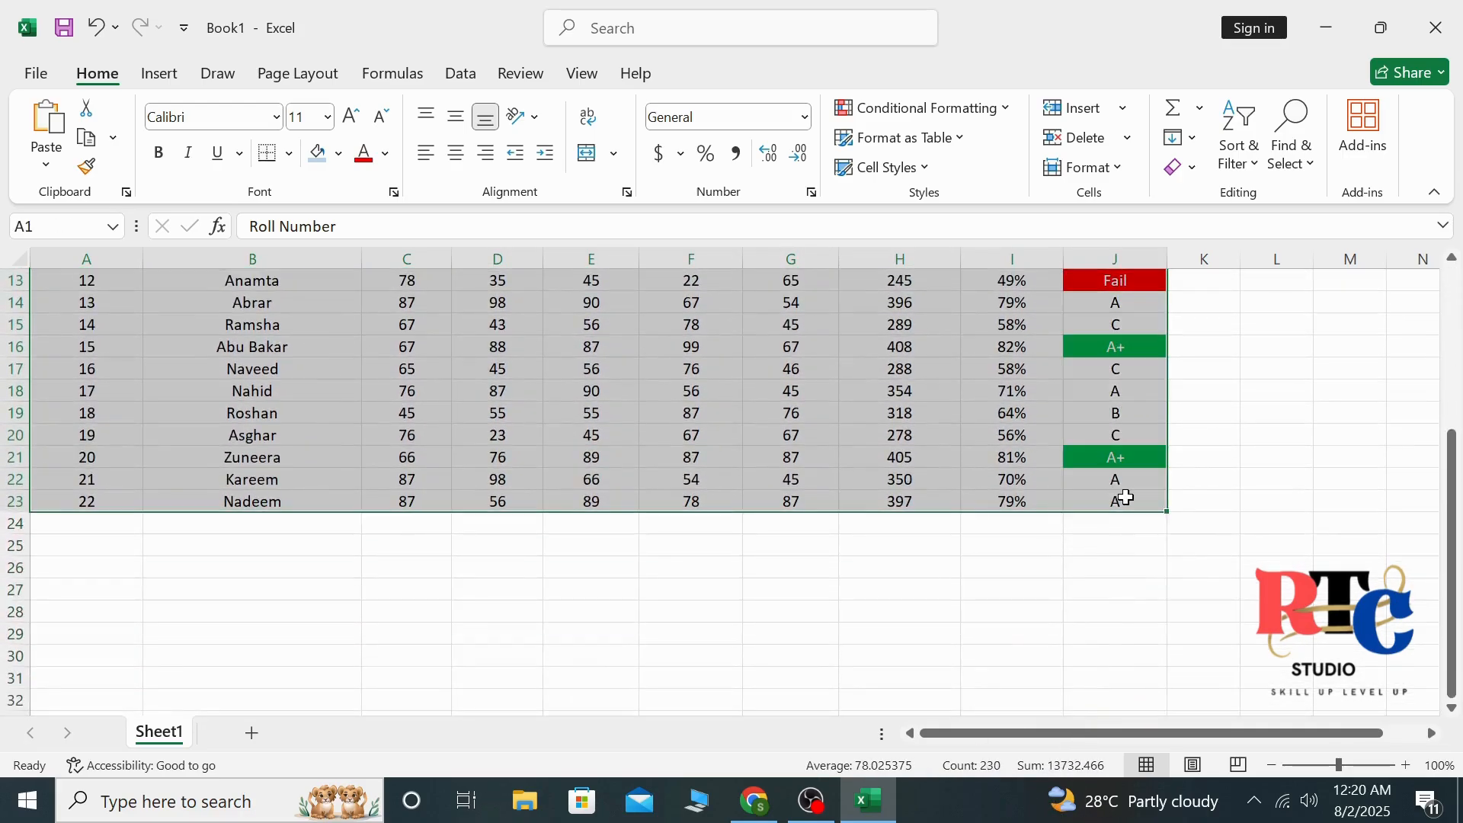
left_click(288, 154)
left_click(331, 390)
scroll(340, 392, "up", 4)
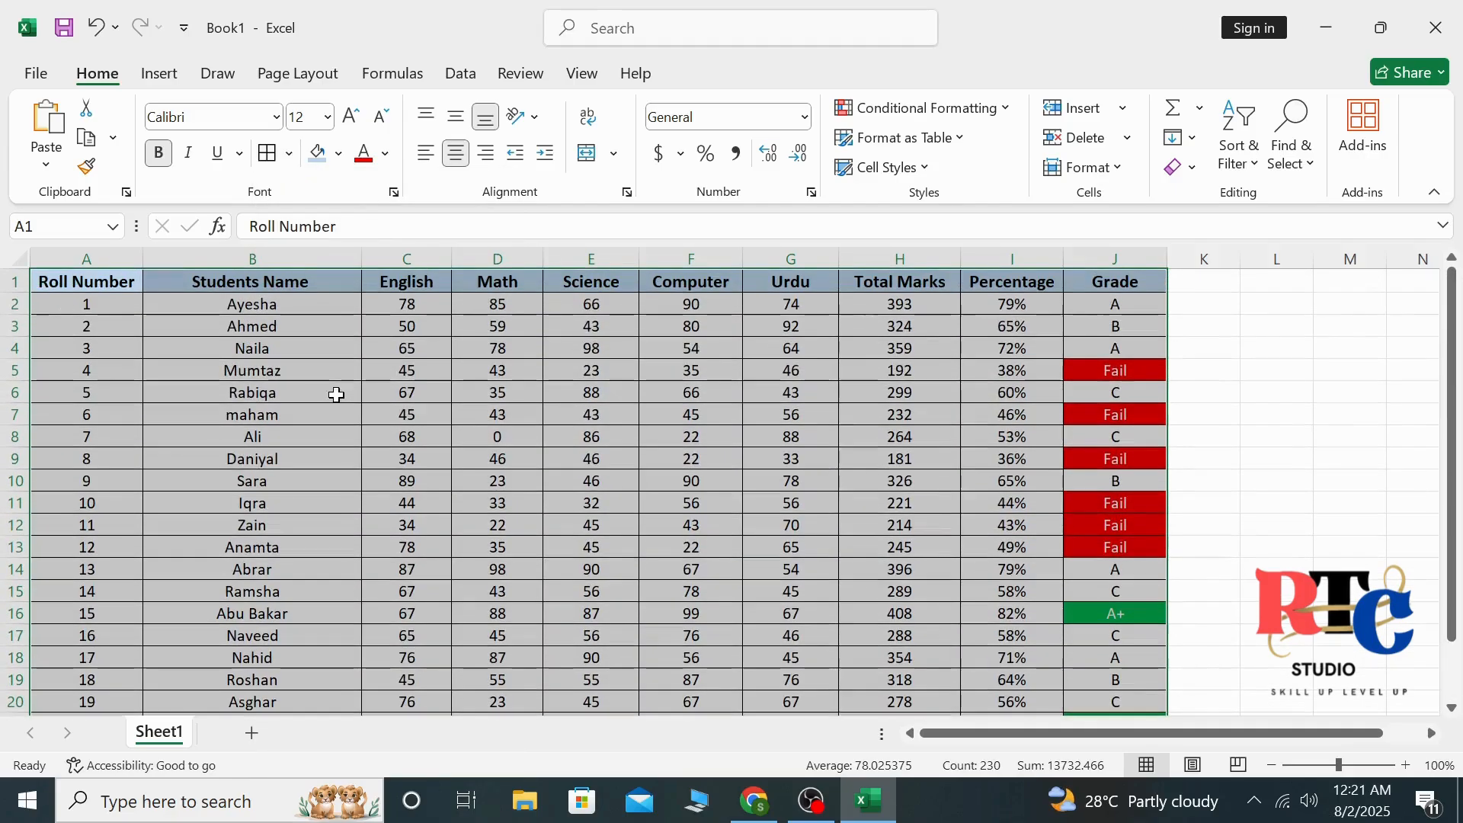
left_click(1312, 414)
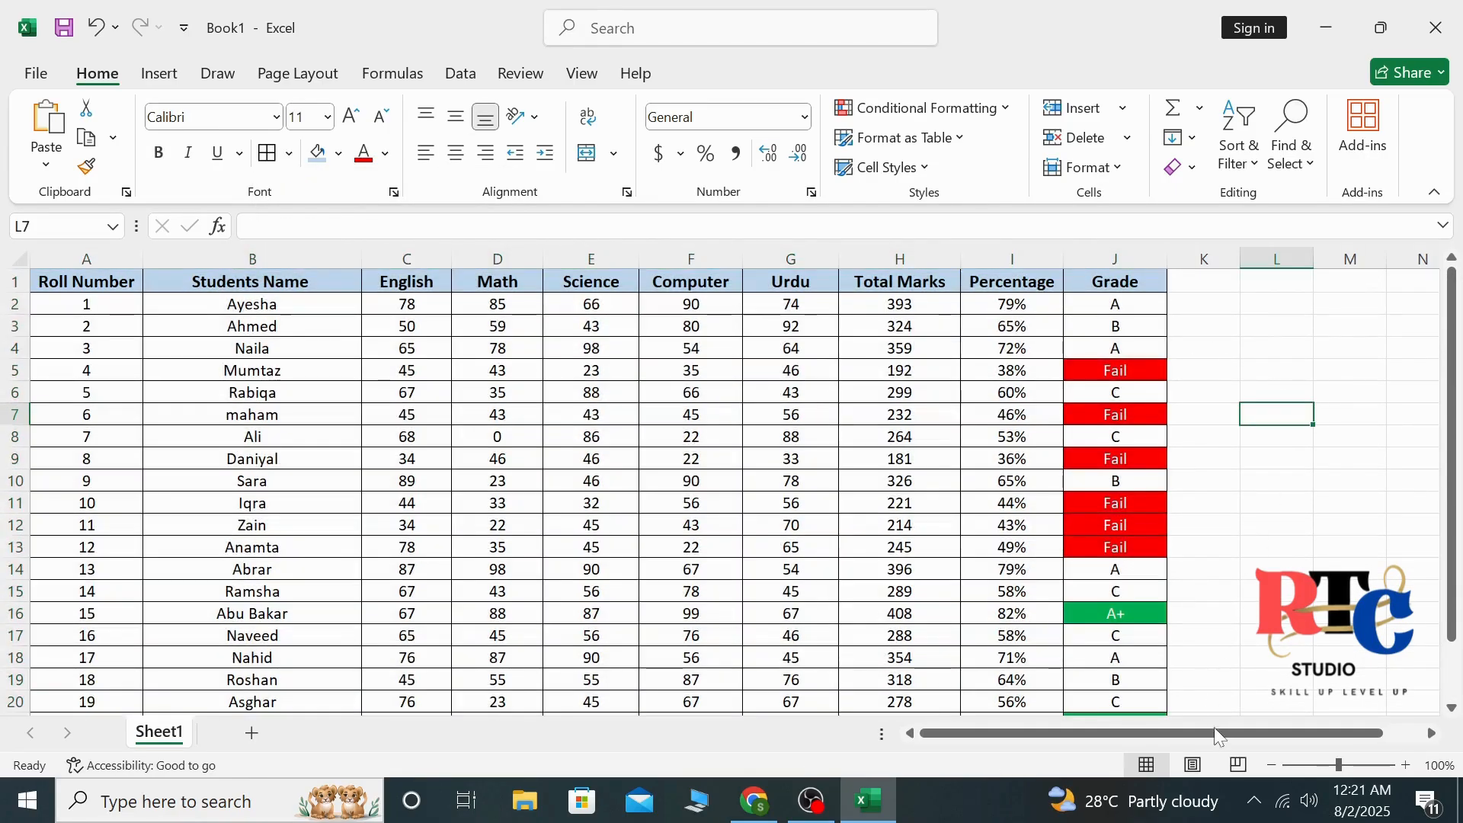
left_click(1294, 350)
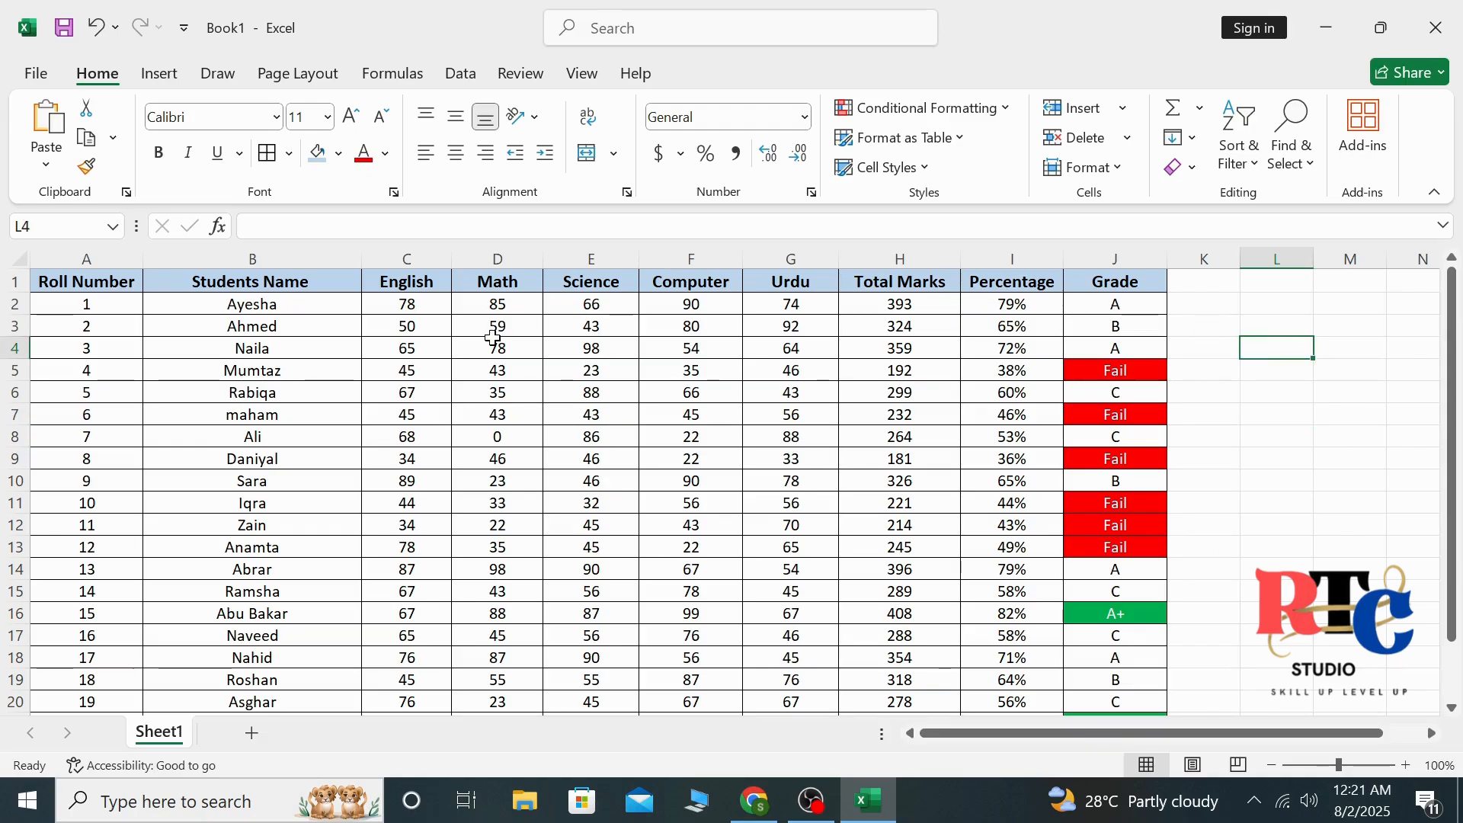
Increase the height of header row 1 to about double and select the whole row
left_click_drag(45, 284, 409, 285)
left_click(1200, 369)
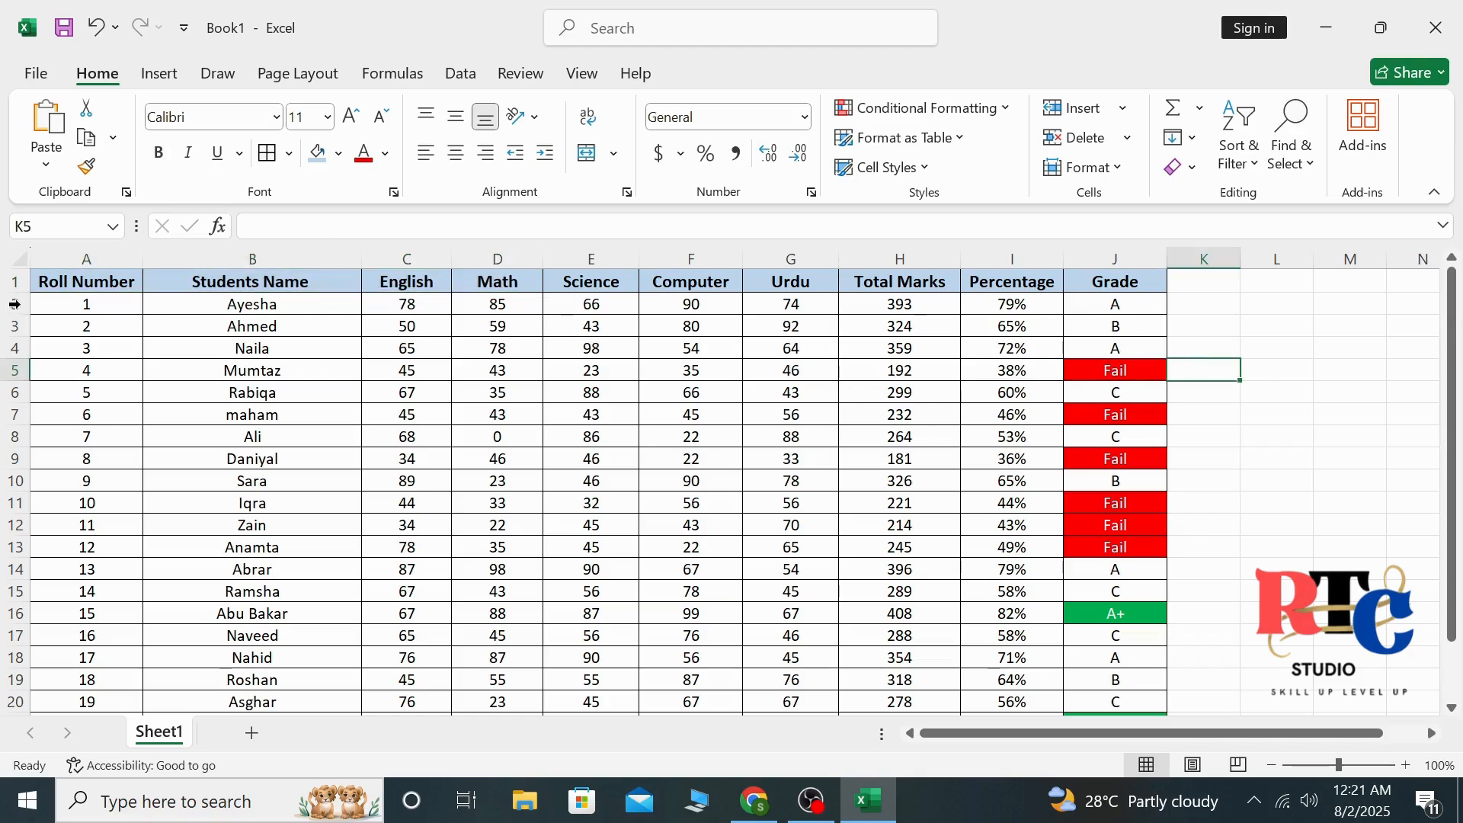
left_click_drag(23, 293, 28, 312)
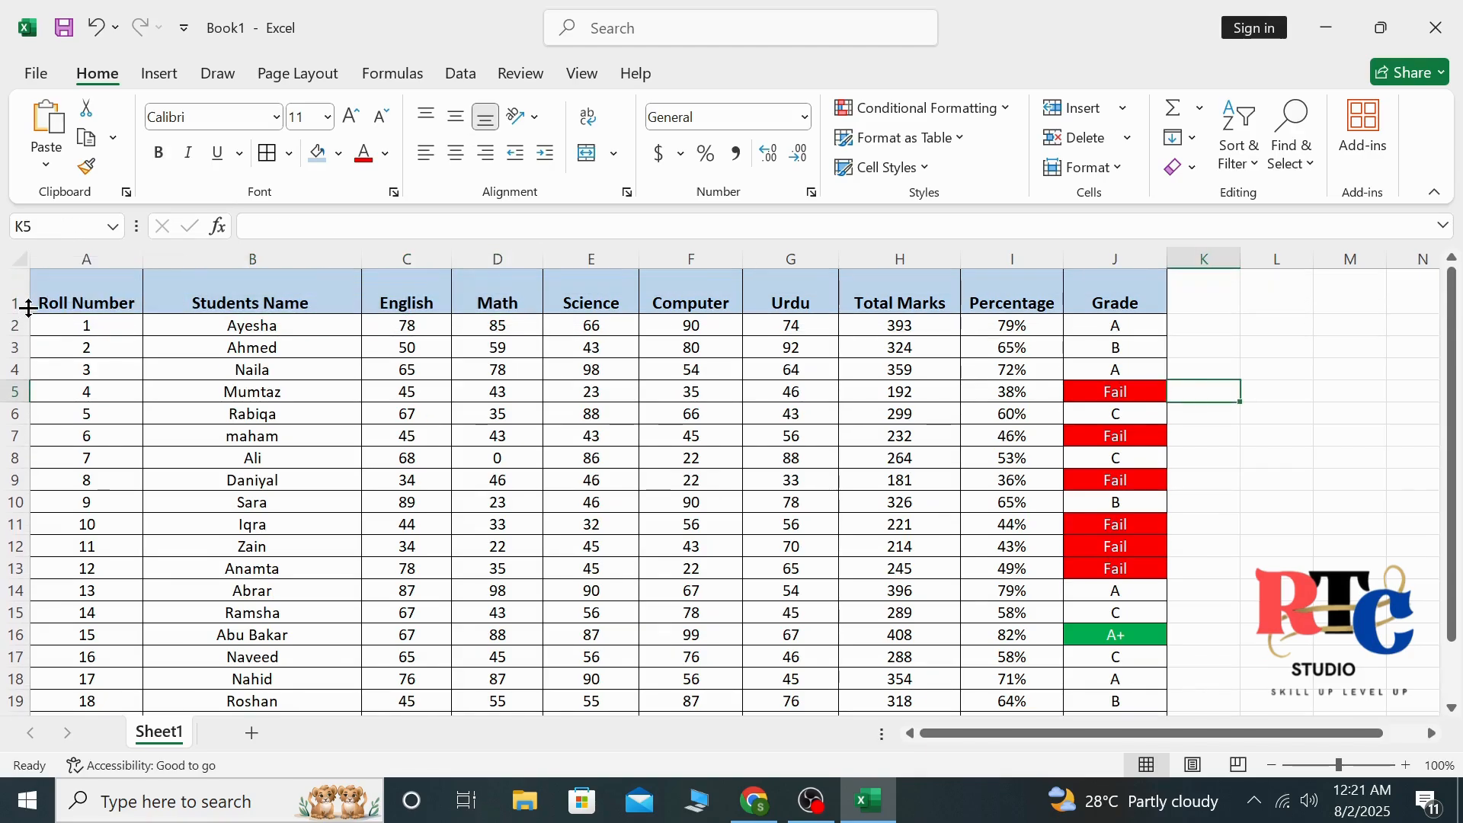
left_click(17, 295)
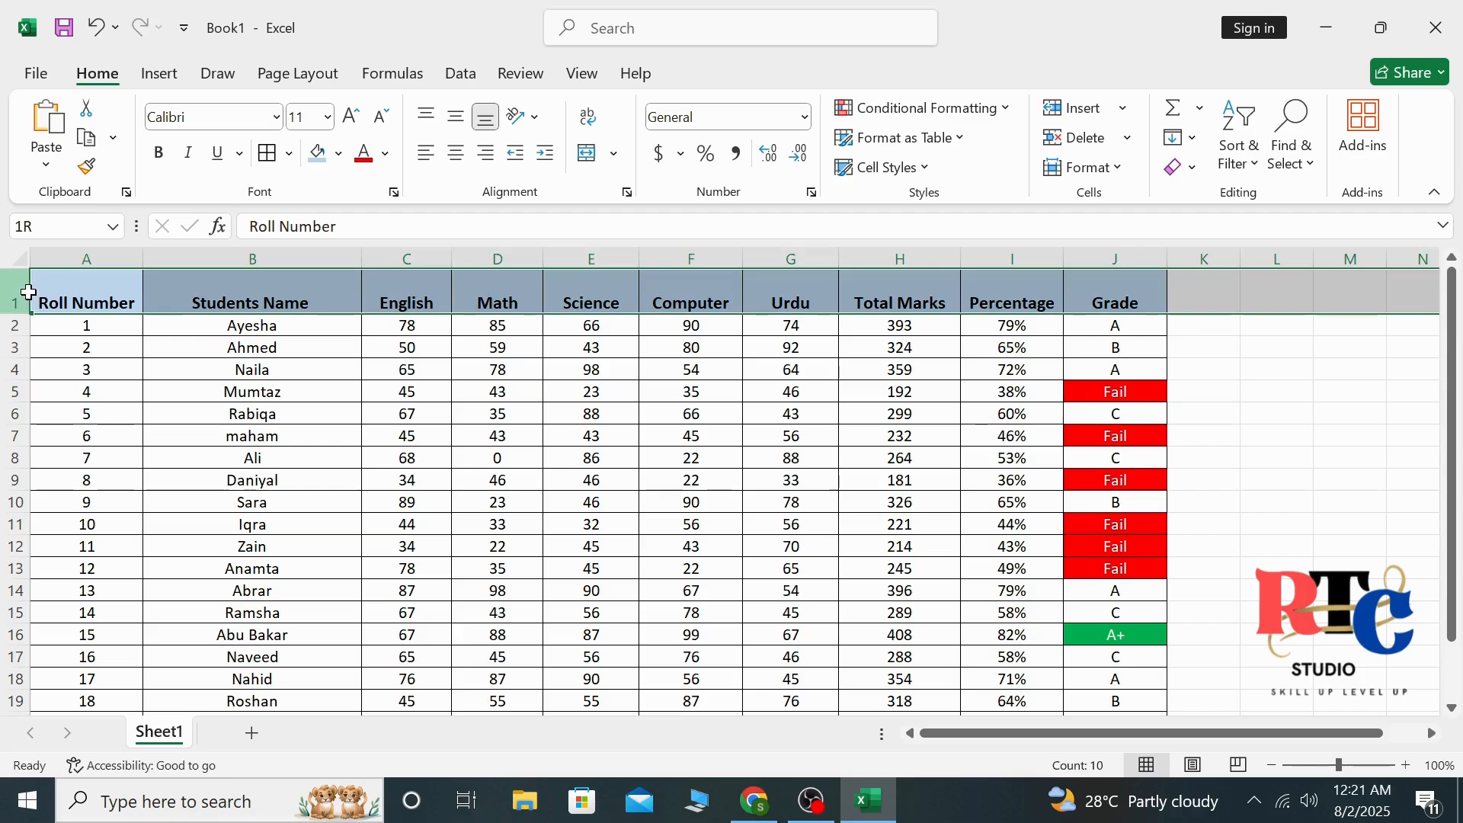
Vertically center the text of header row 1 with Middle Align
left_click(457, 116)
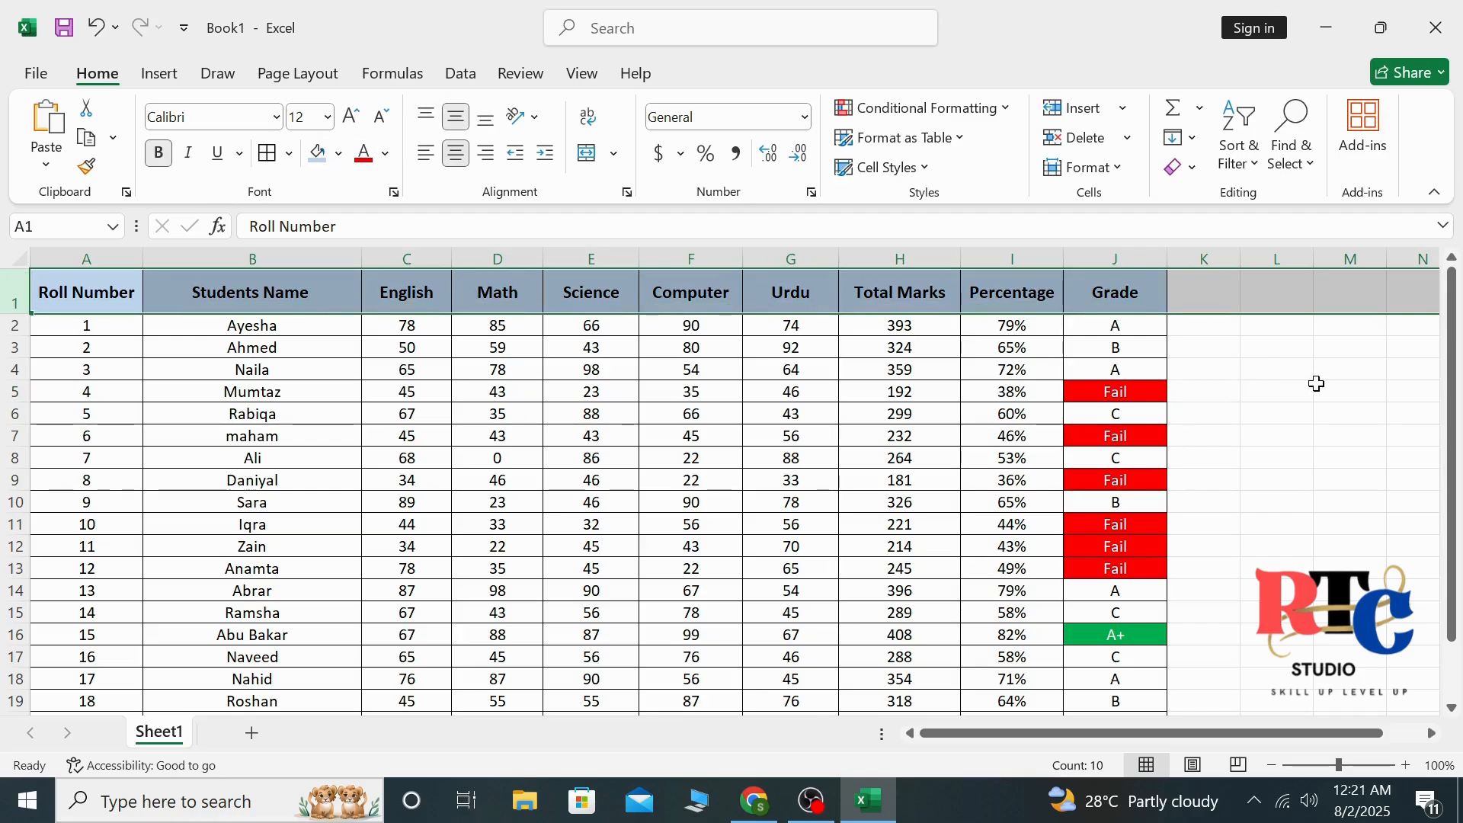
left_click(1317, 383)
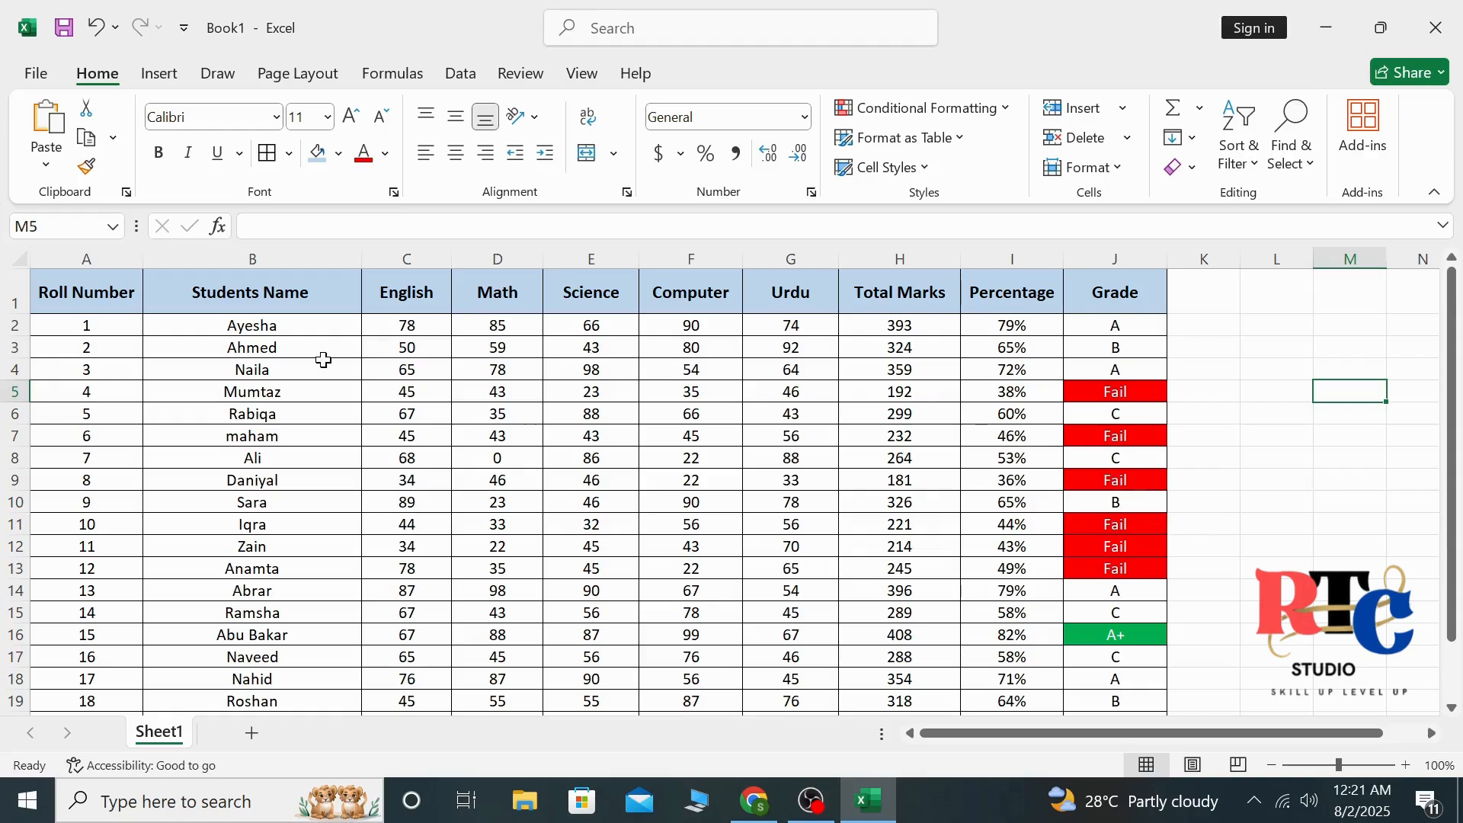
left_click_drag(51, 290, 1088, 293)
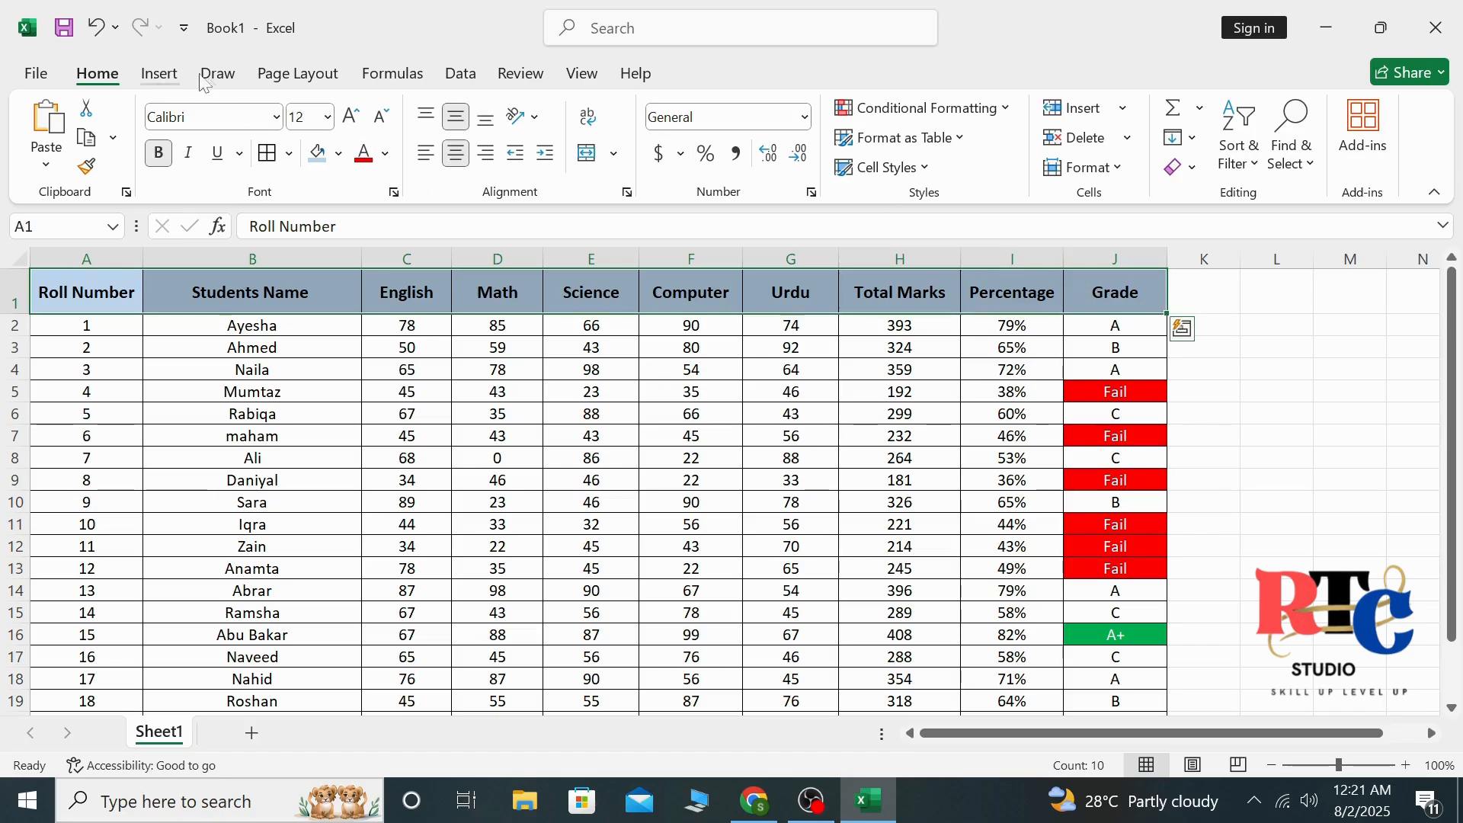
left_click(217, 72)
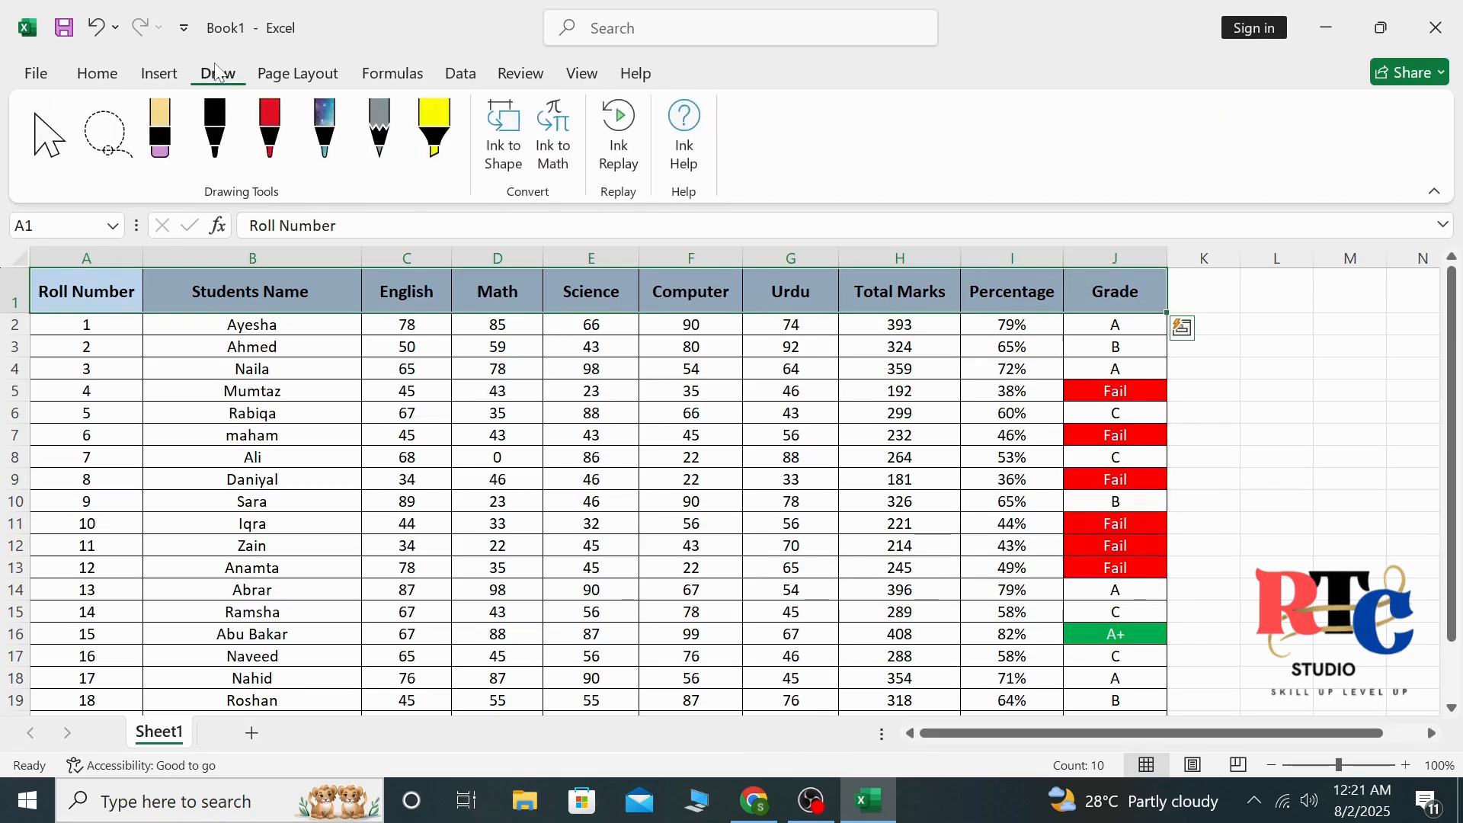
left_click(96, 76)
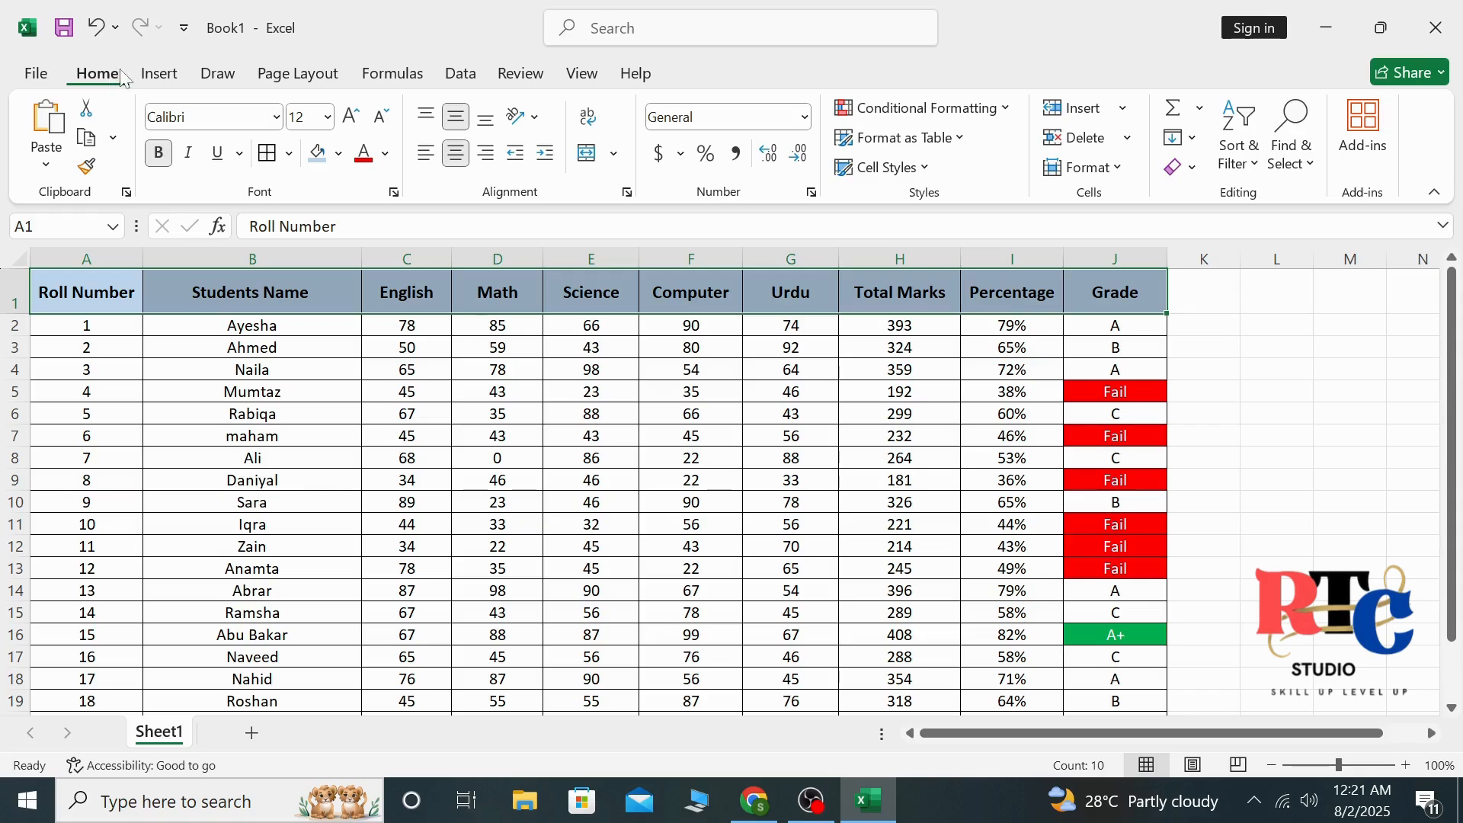
left_click(160, 74)
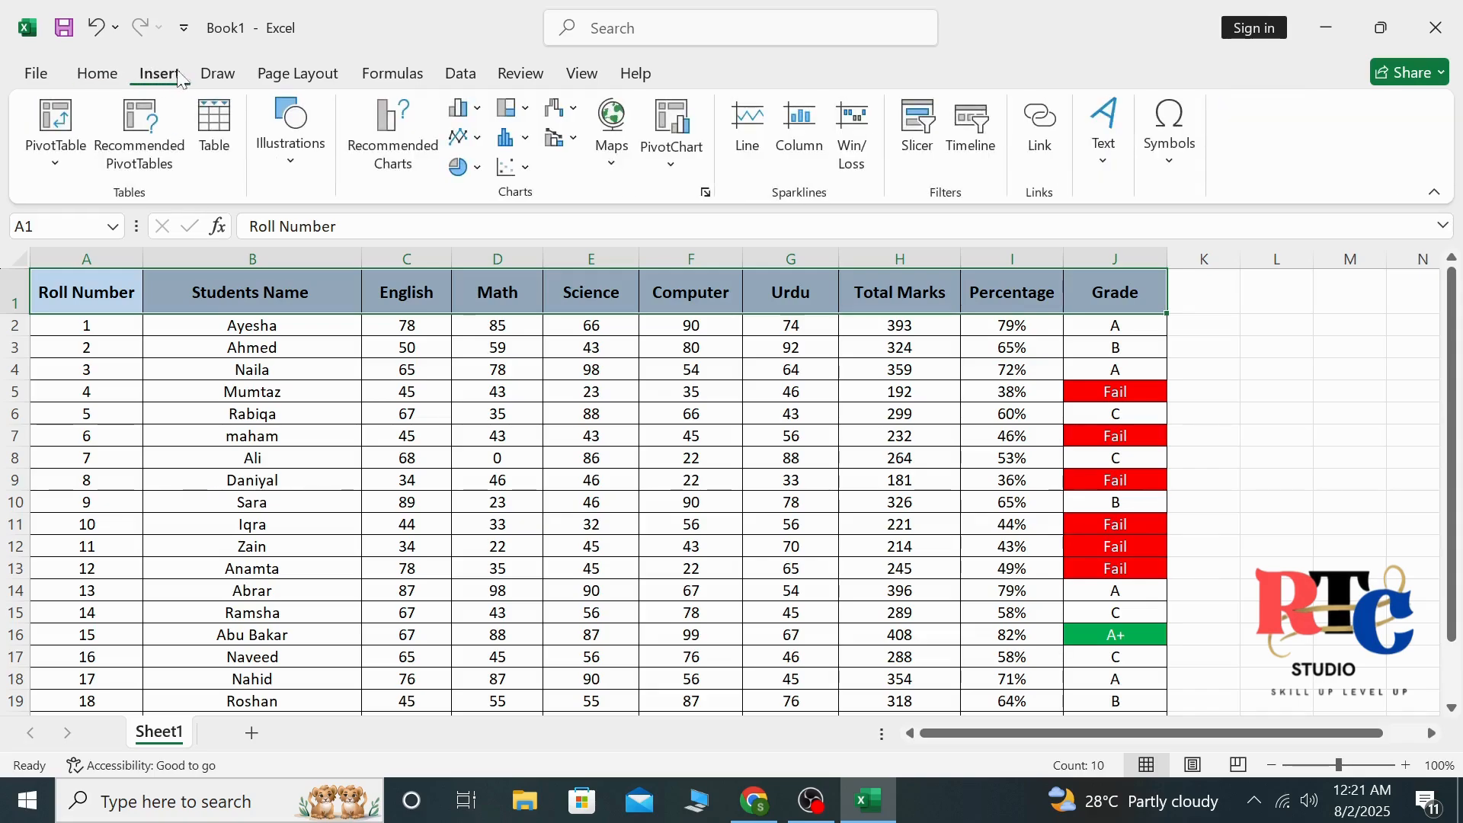
left_click(217, 74)
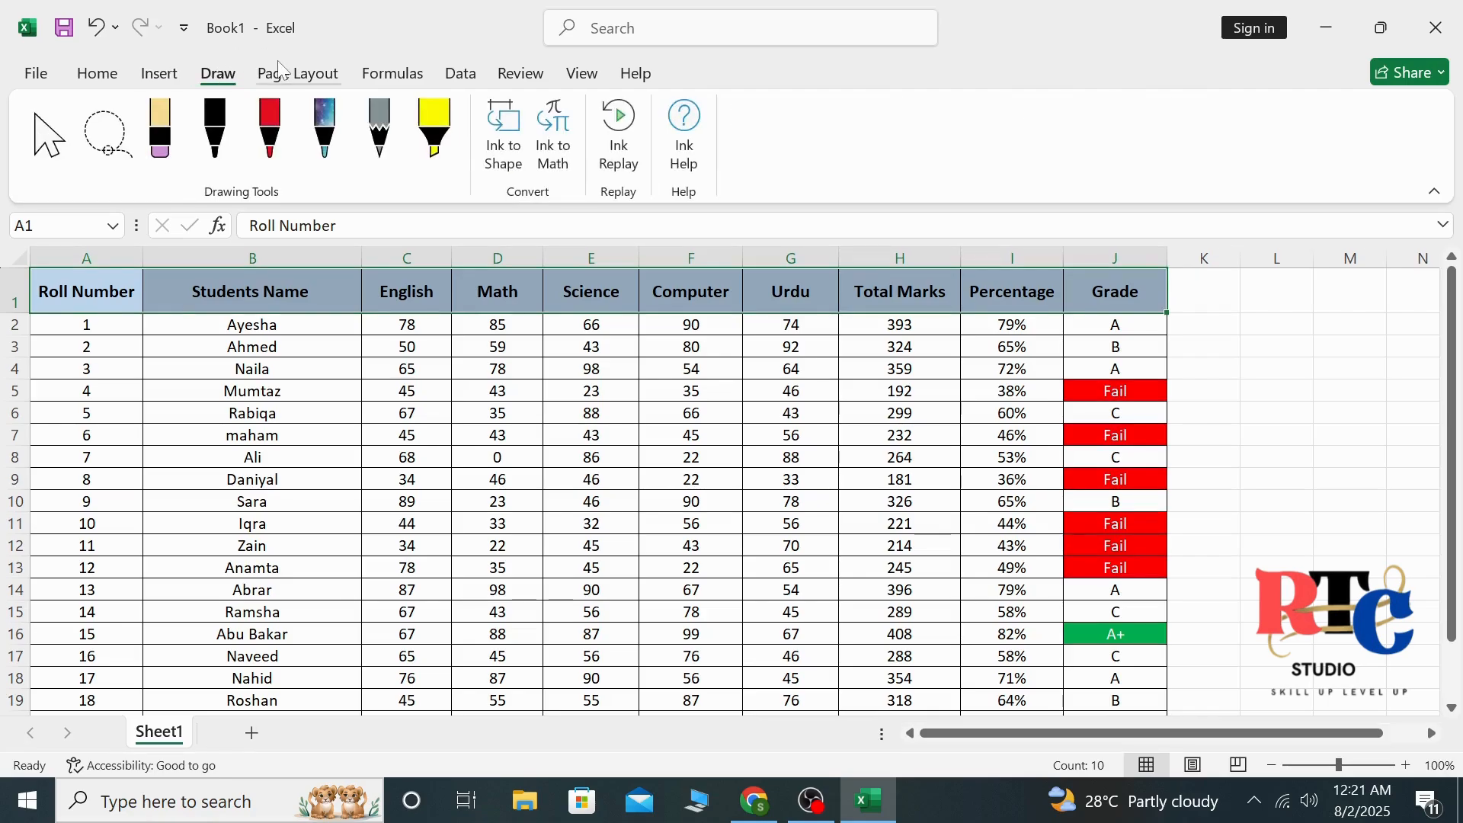
left_click(297, 74)
left_click(377, 72)
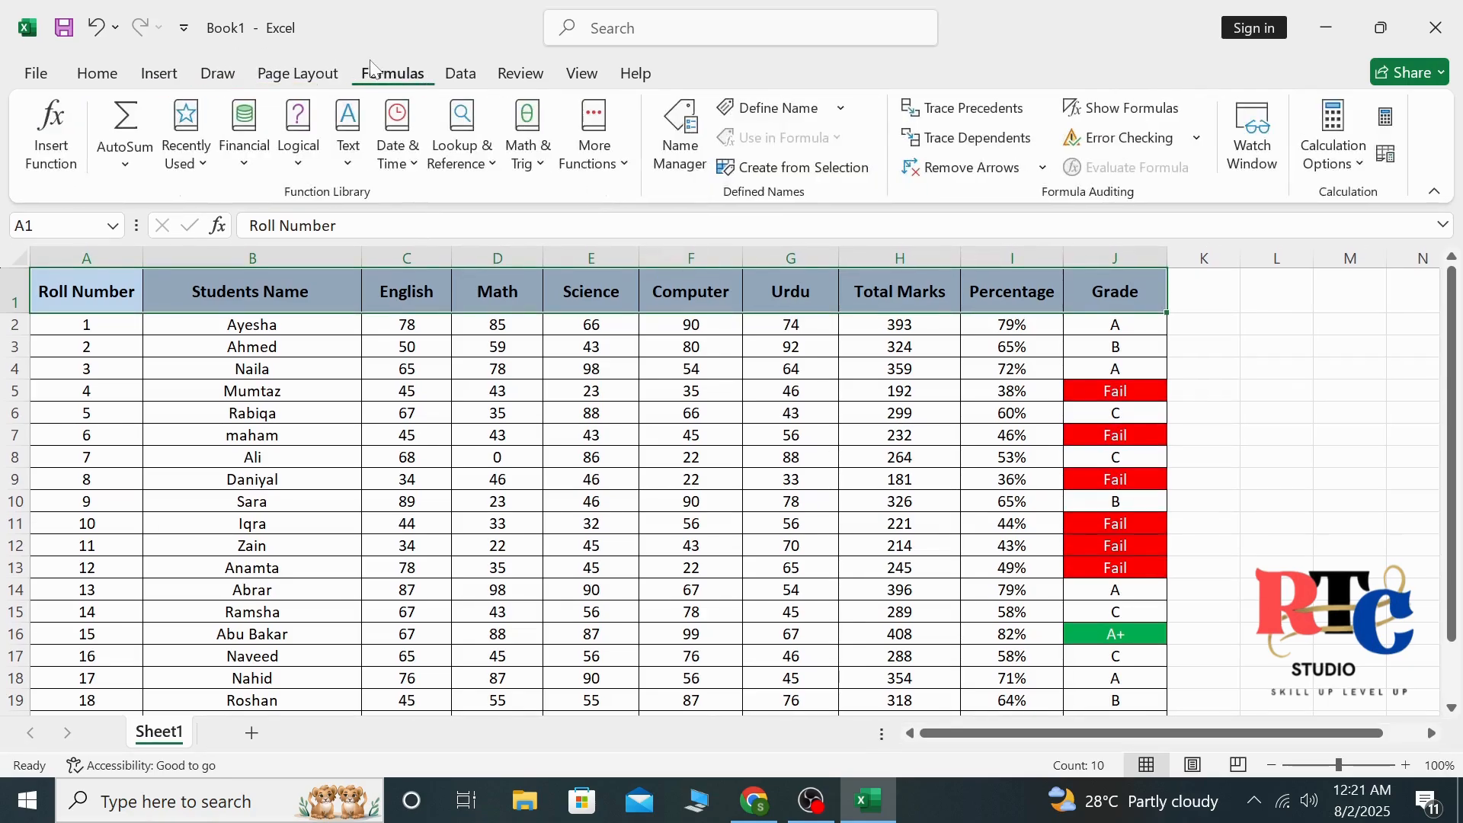
left_click(472, 73)
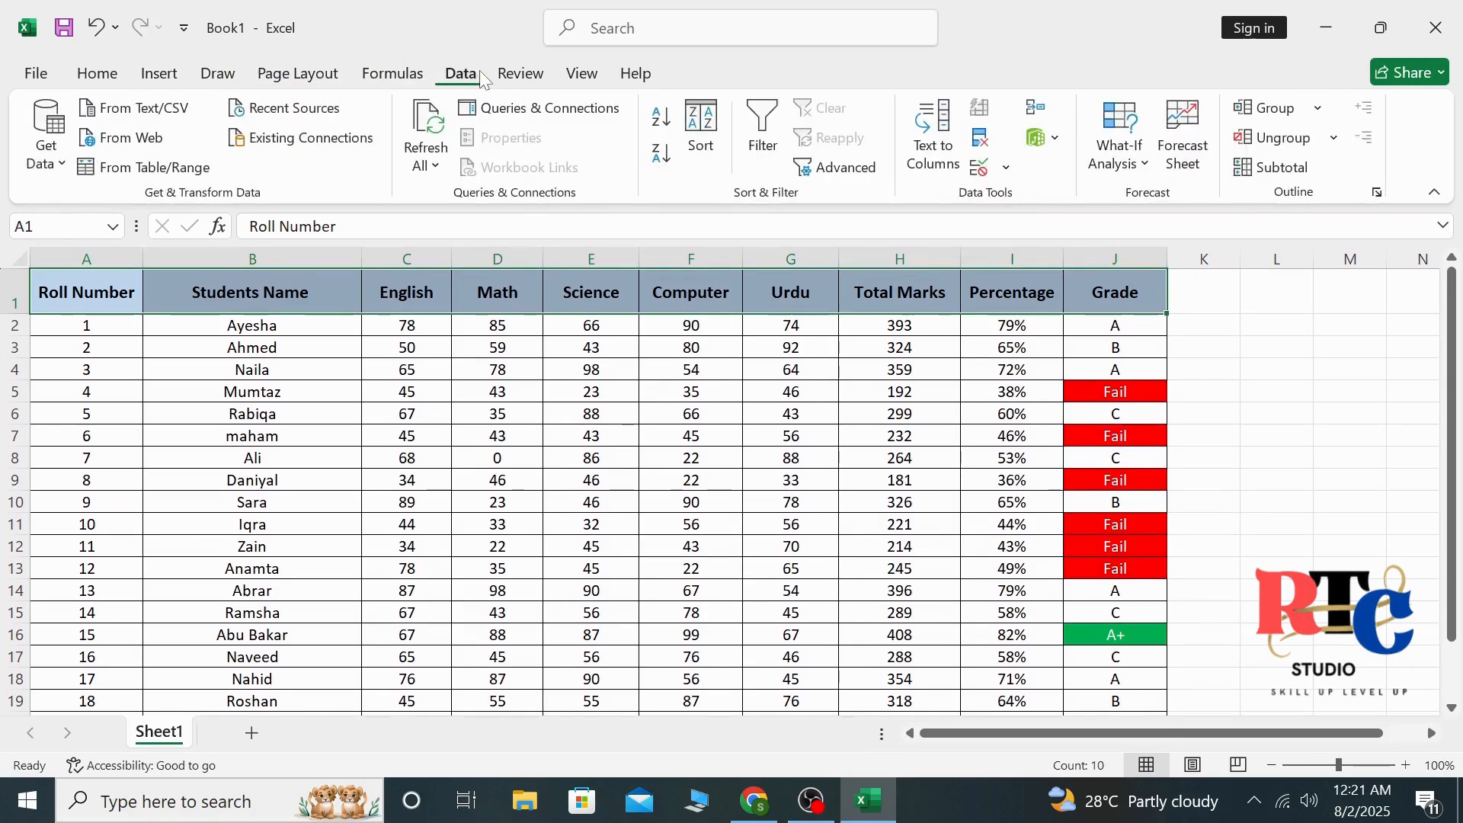
left_click(536, 79)
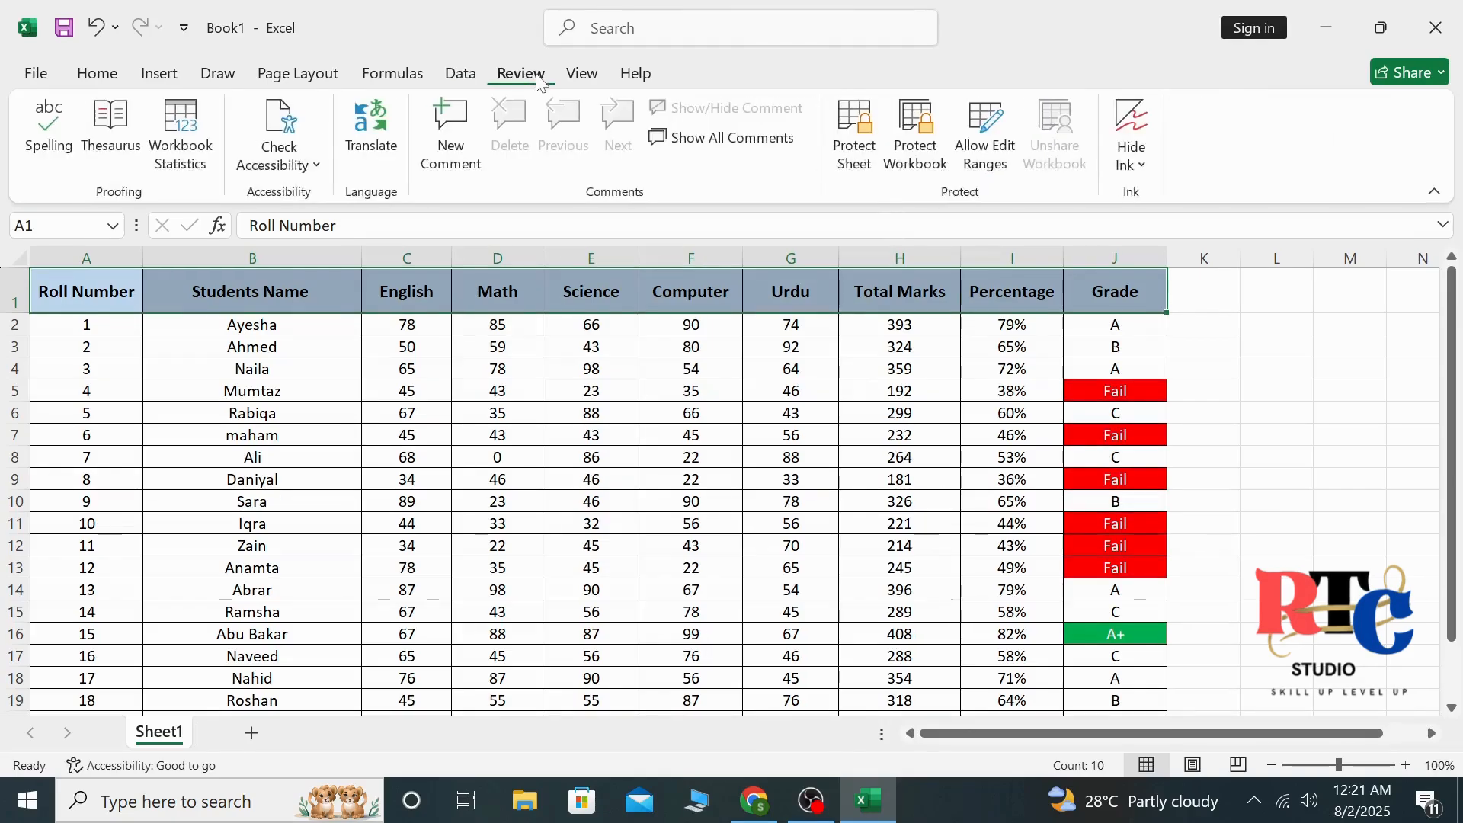
Freeze the top row so the header stays visible while scrolling through the sheet
left_click(583, 76)
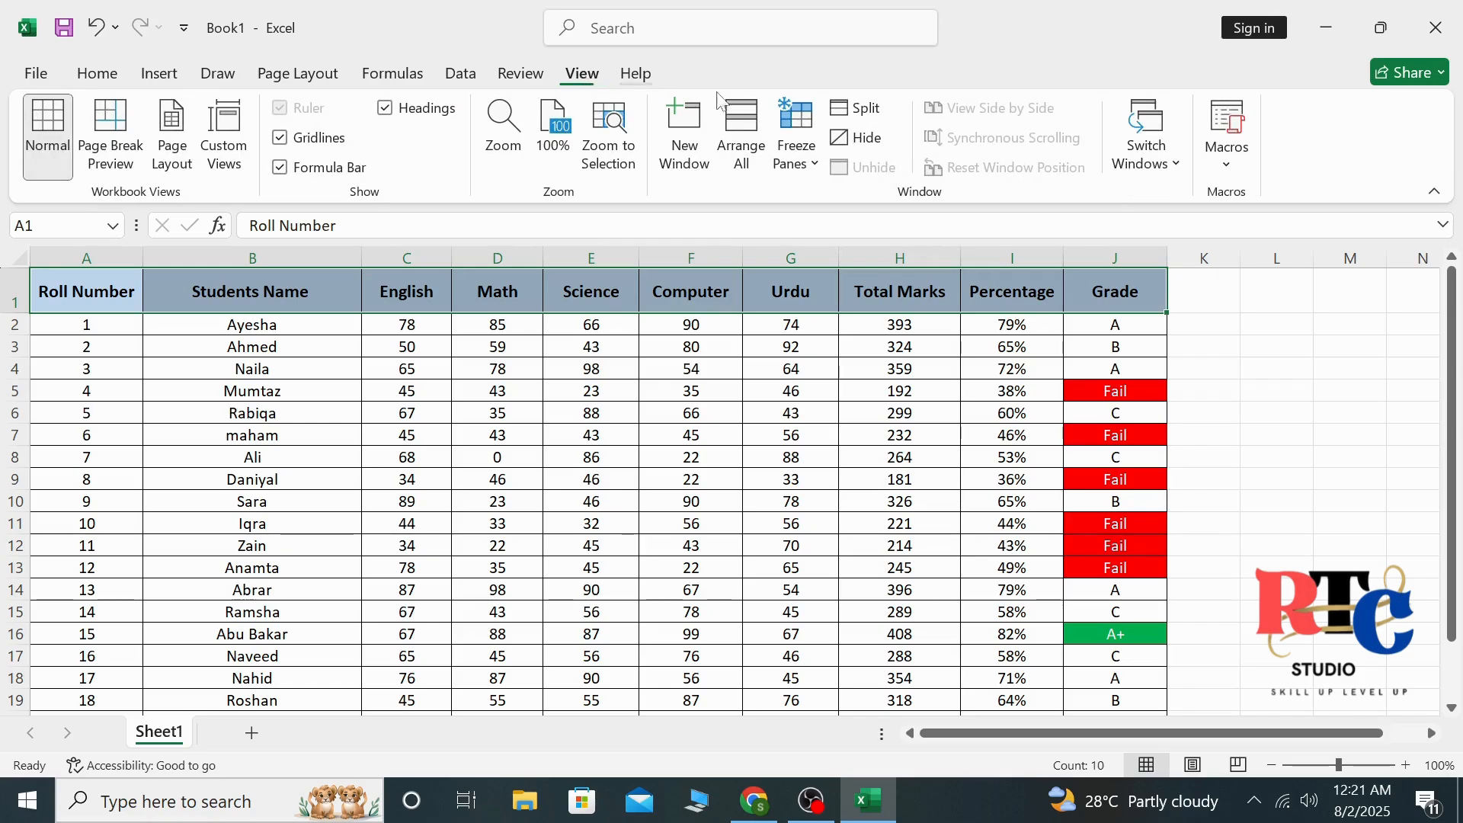
left_click(807, 151)
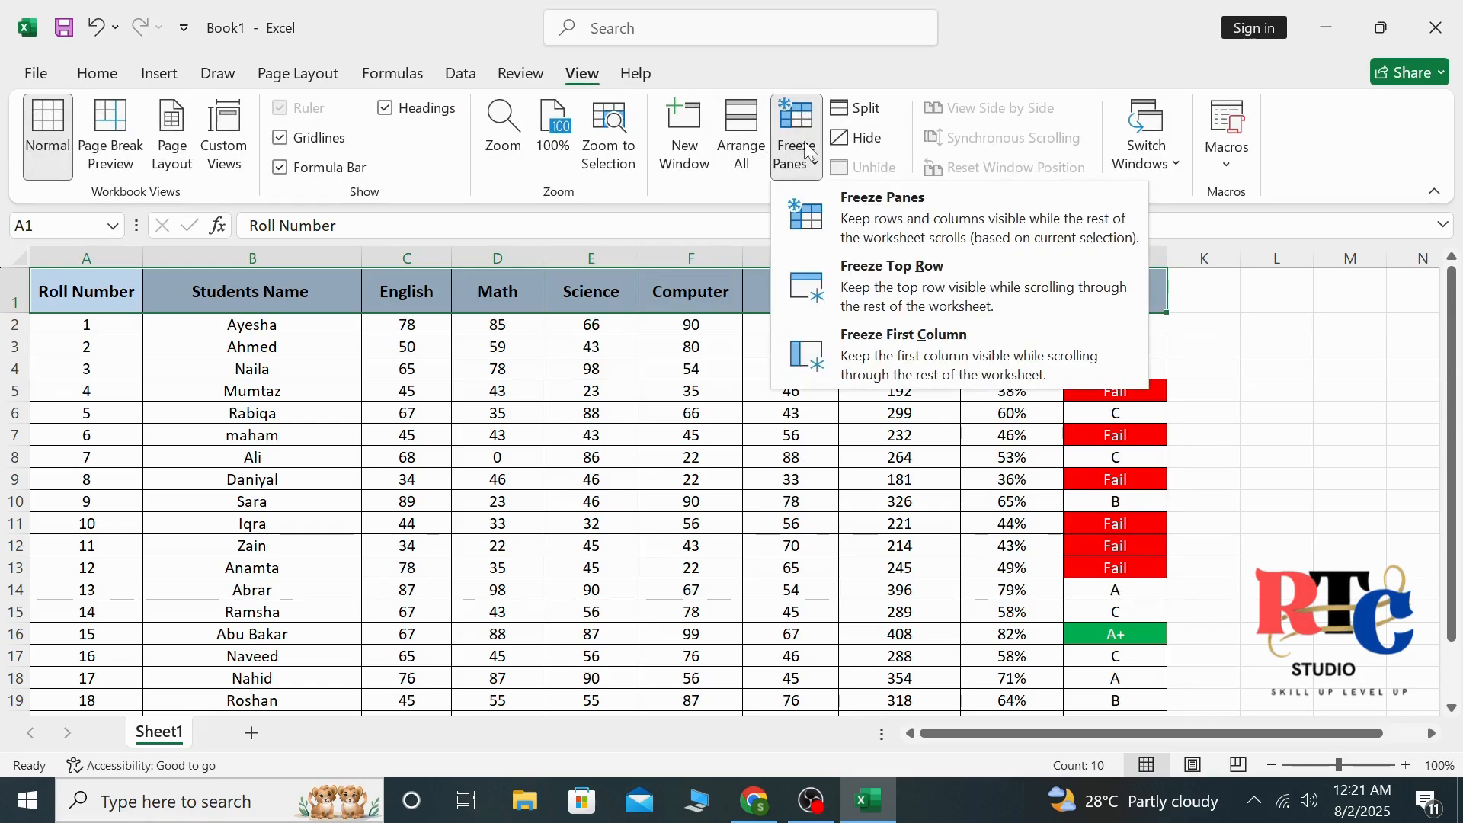
left_click(868, 290)
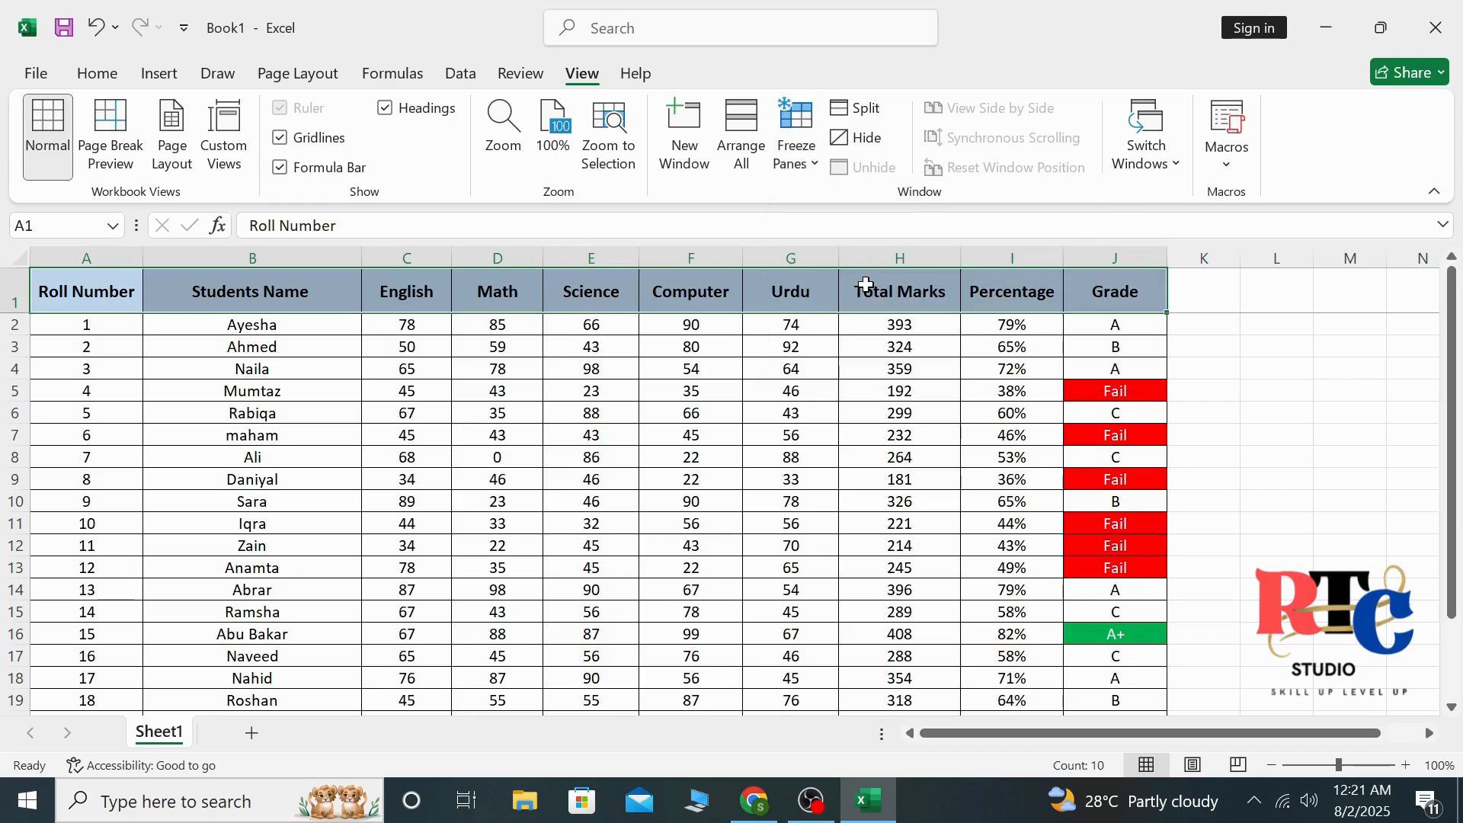
left_click(1292, 308)
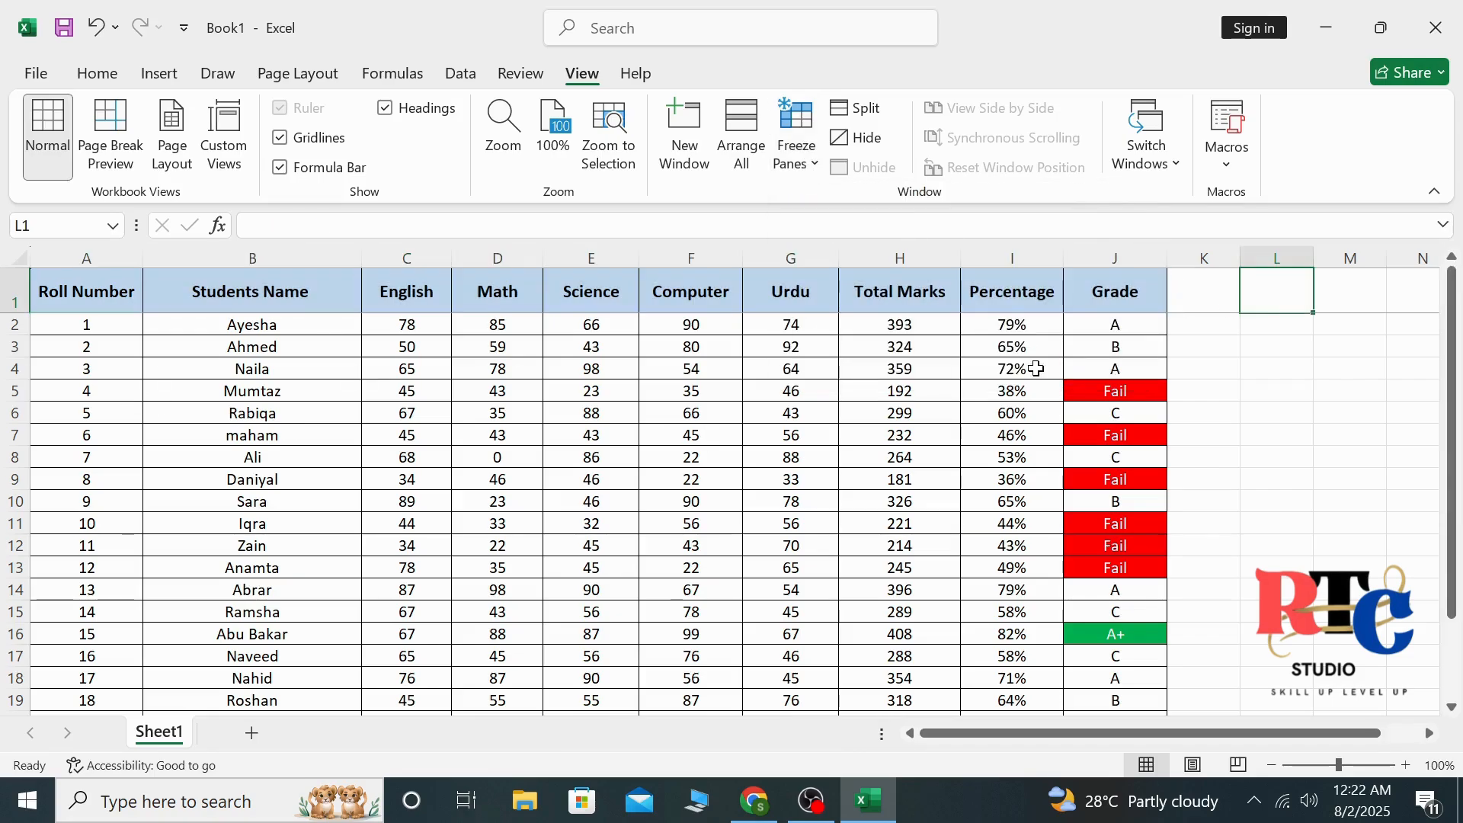
View the result table A1:J23 at 88% zoom and check its lower rows beneath the frozen header
left_click_drag(1437, 336, 1450, 333)
left_click_drag(77, 286, 960, 672)
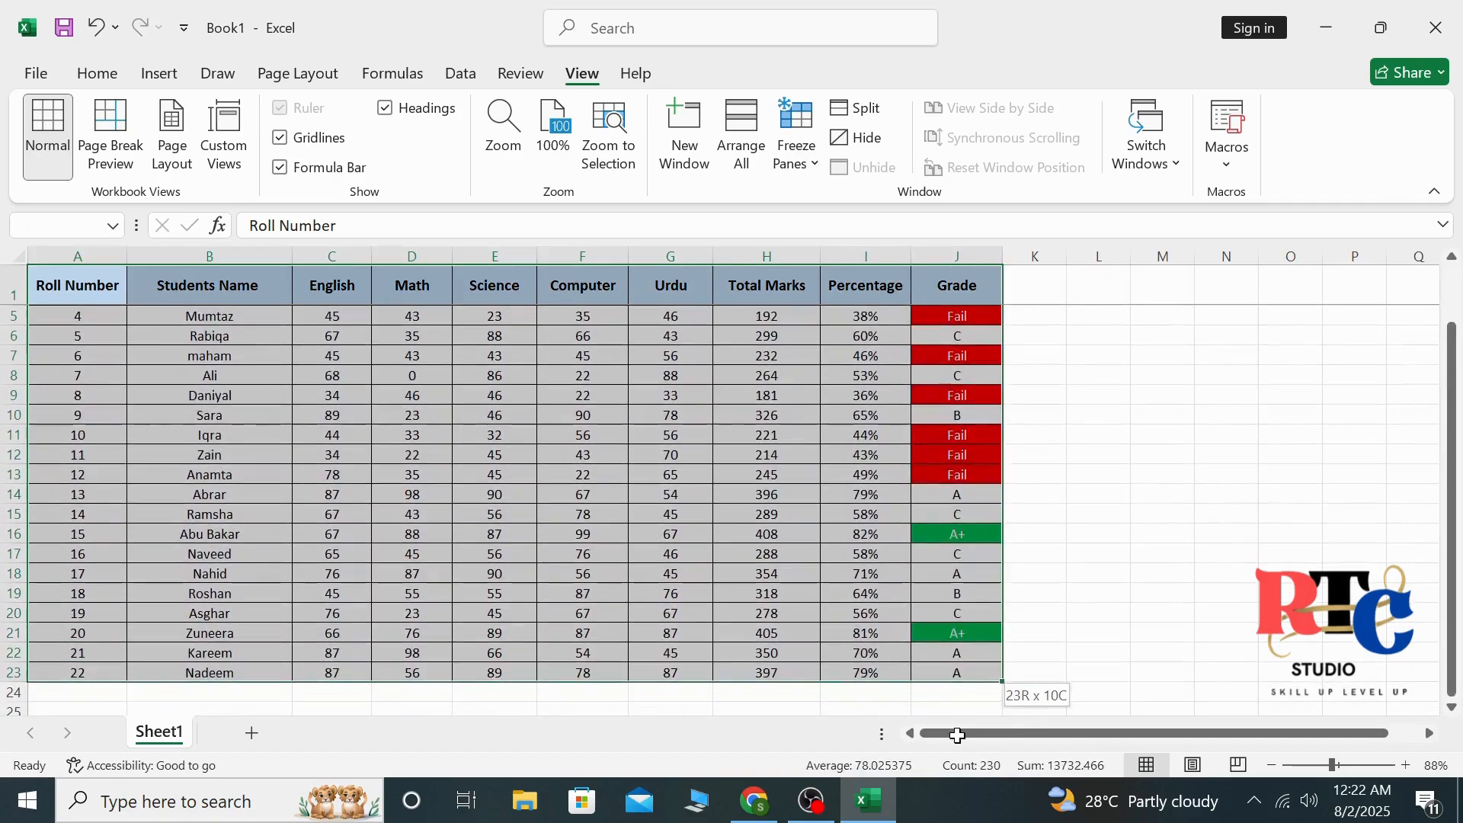
left_click(97, 73)
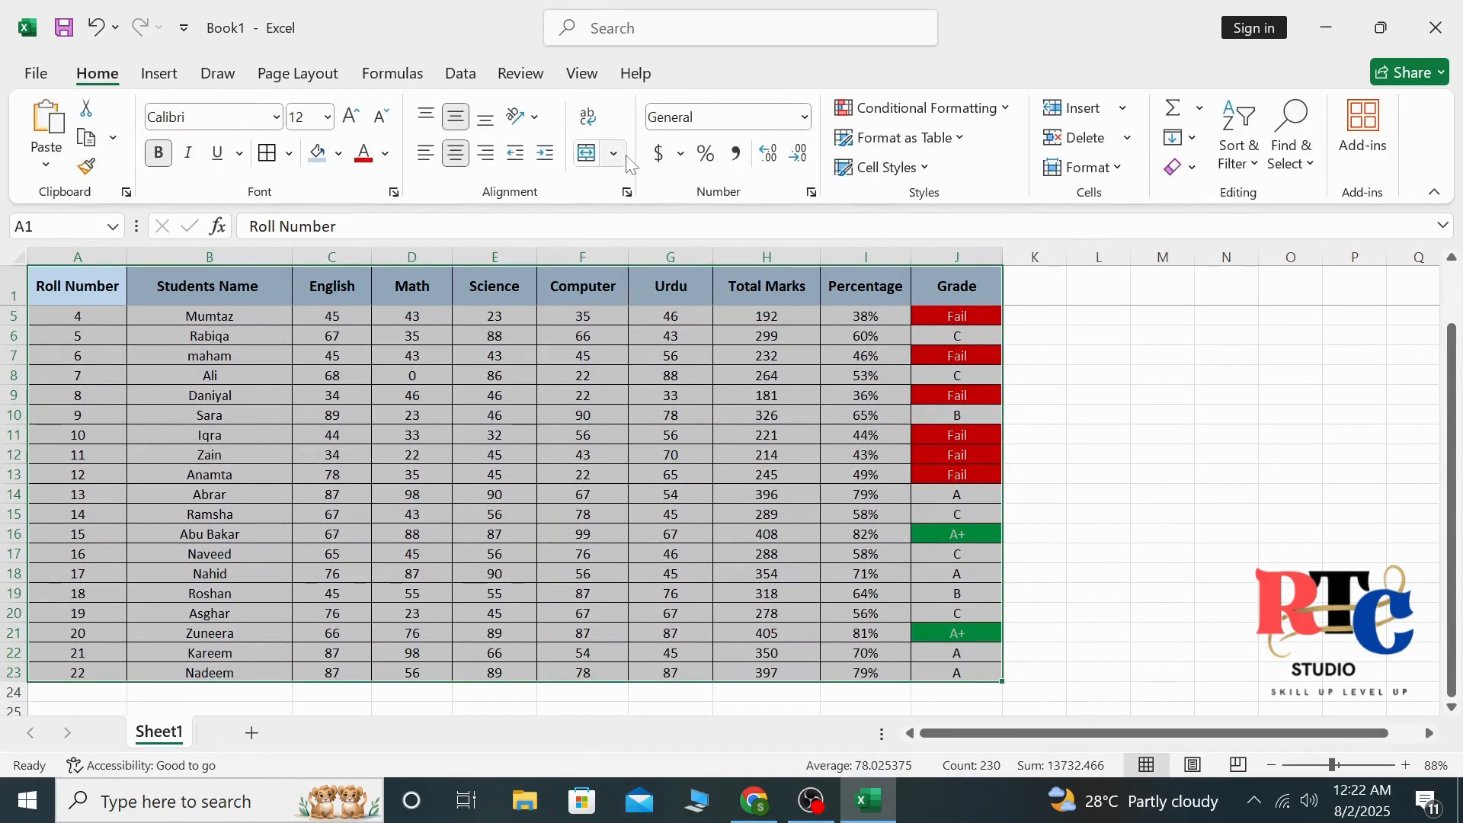
left_click(1315, 455)
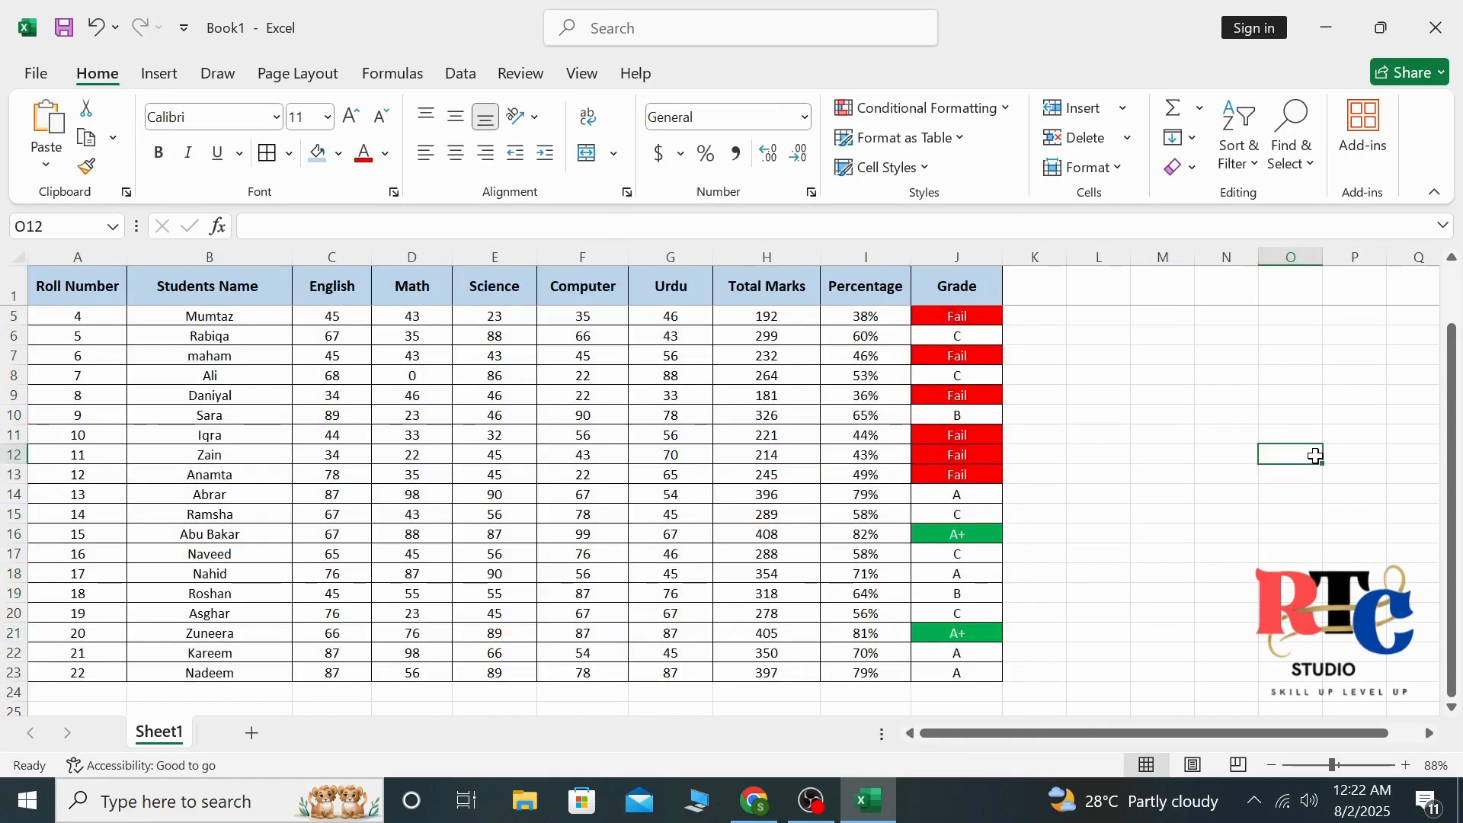
left_click(1450, 483)
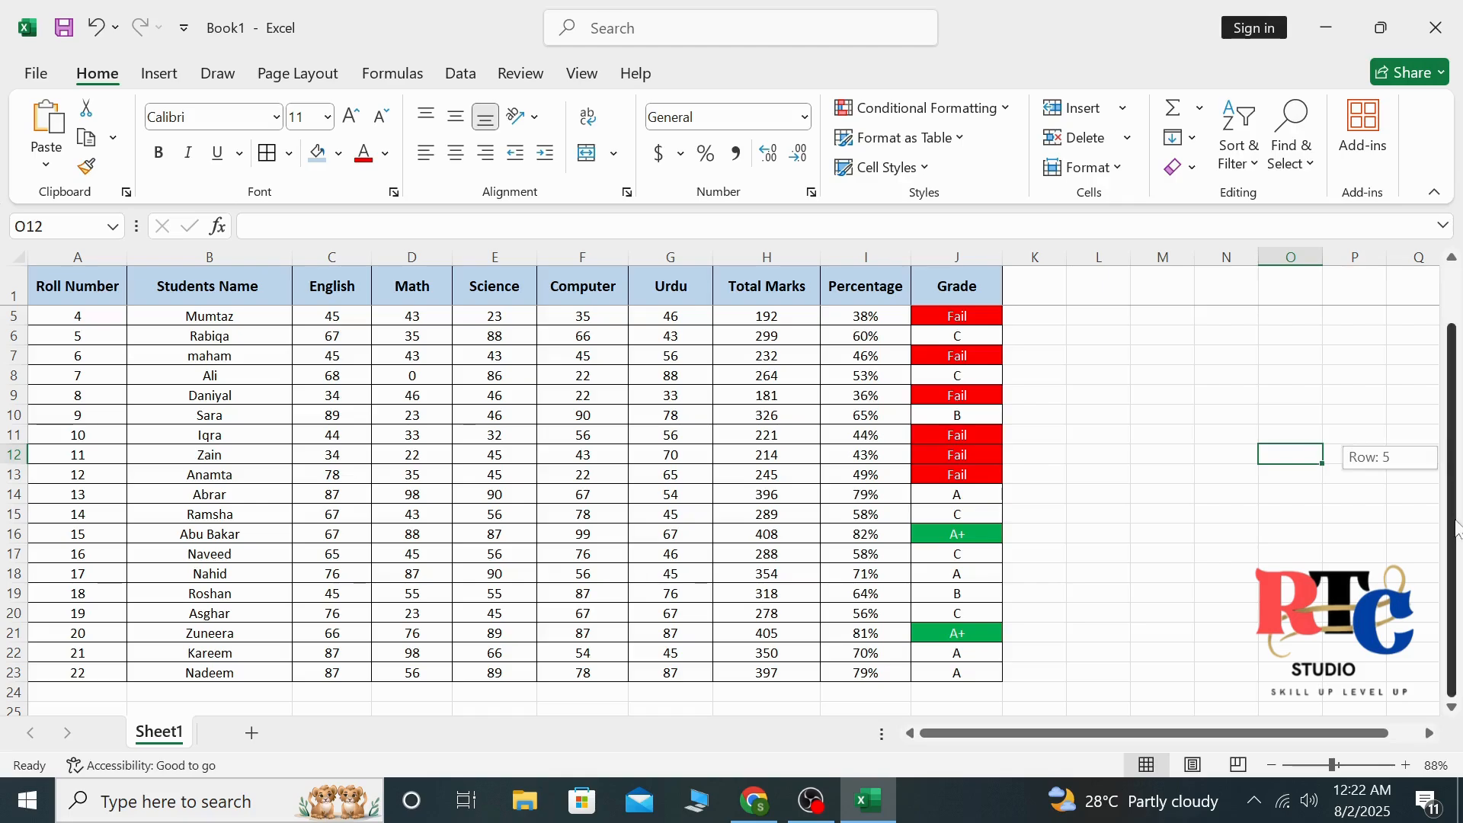
left_click_drag(1450, 494, 1449, 497)
left_click(812, 800)
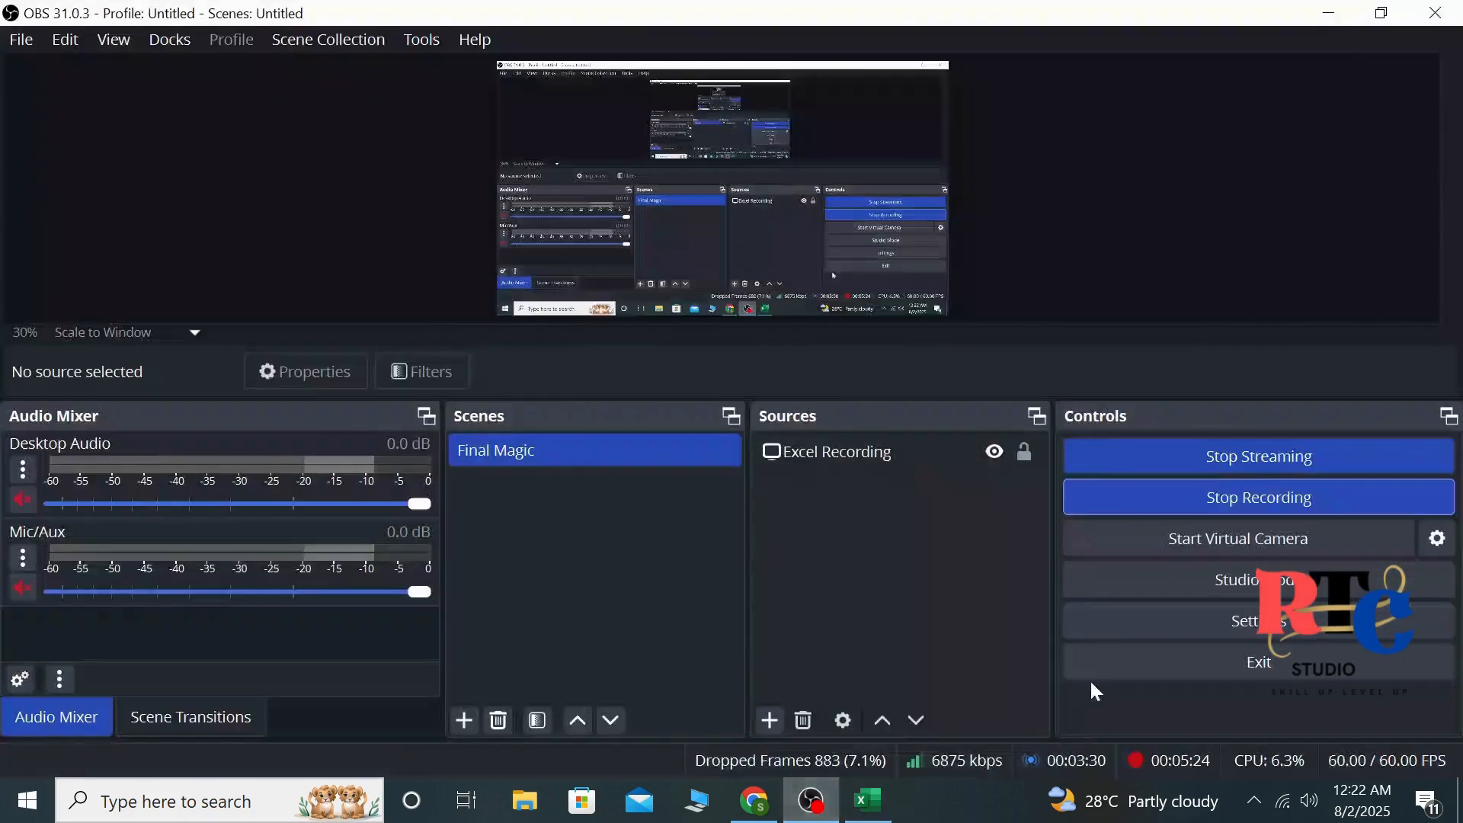